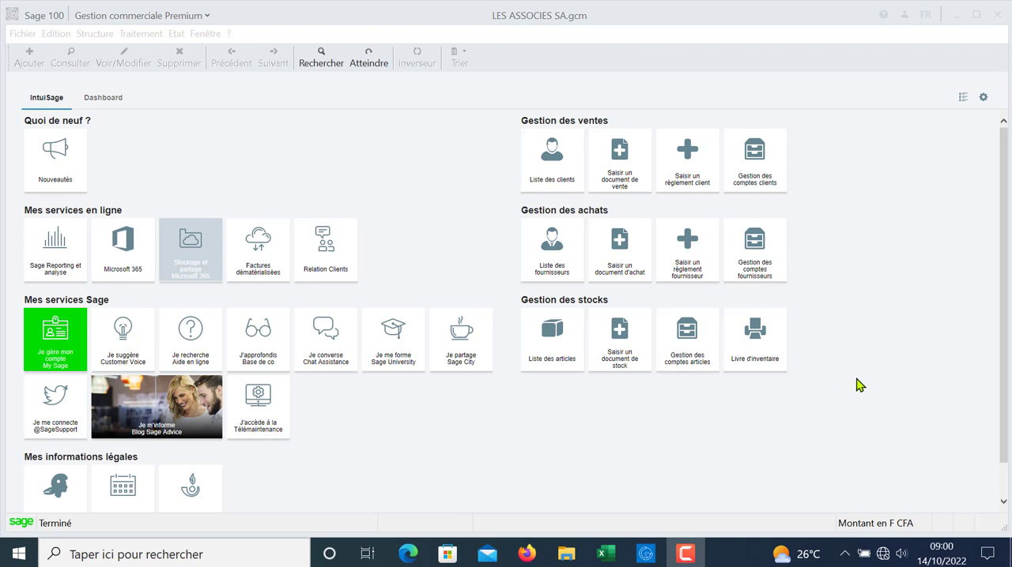
Step: Create a new article in the articles list with the reference IMP01, keeping the Standard type
click(817, 388)
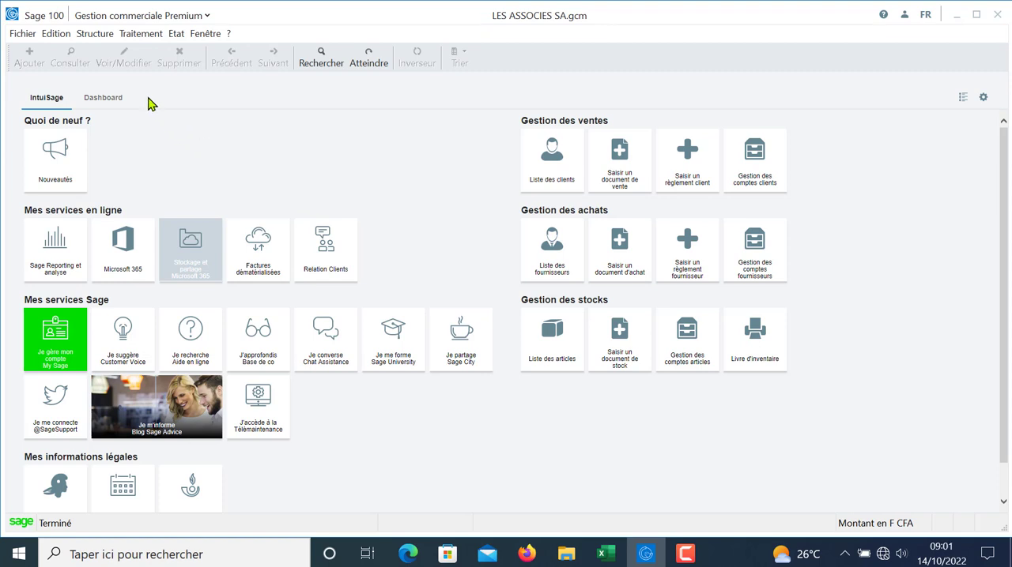
click(104, 36)
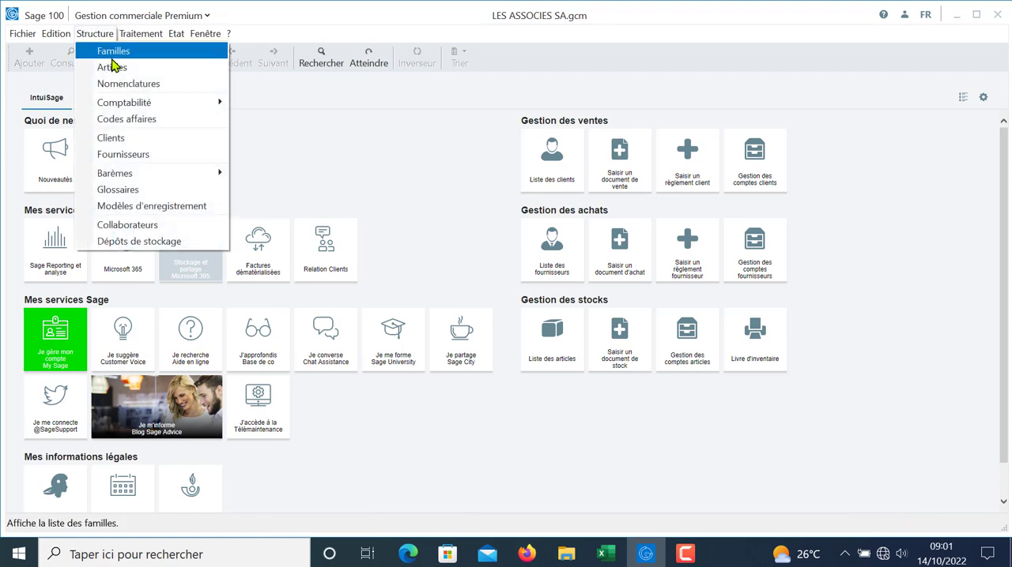
click(111, 67)
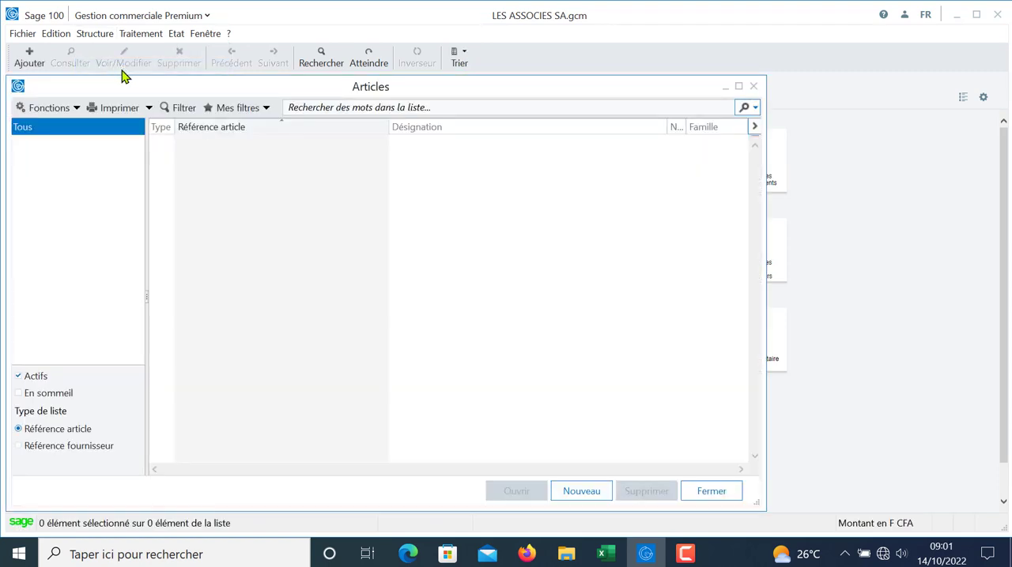
click(581, 488)
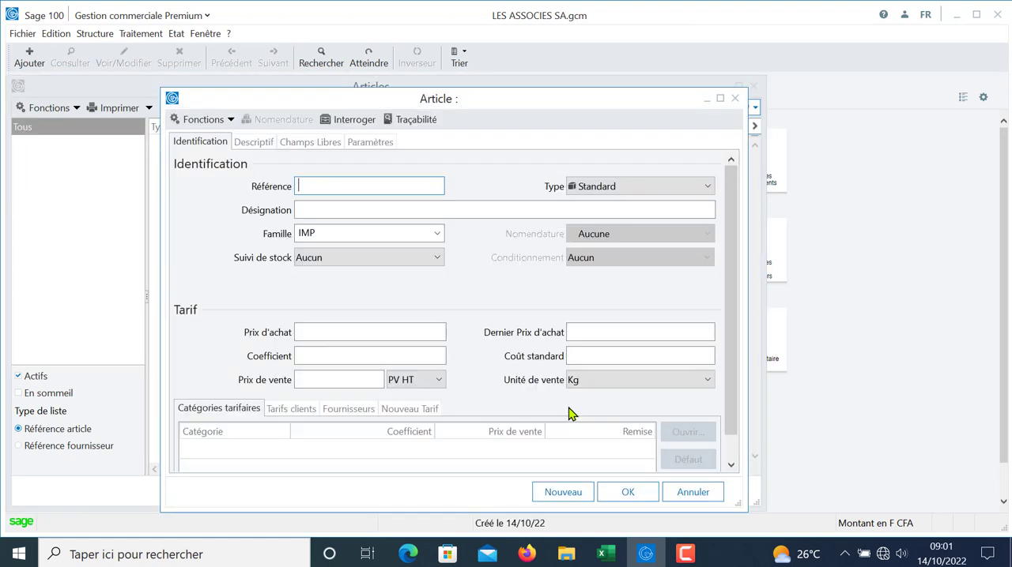
text(IMP)
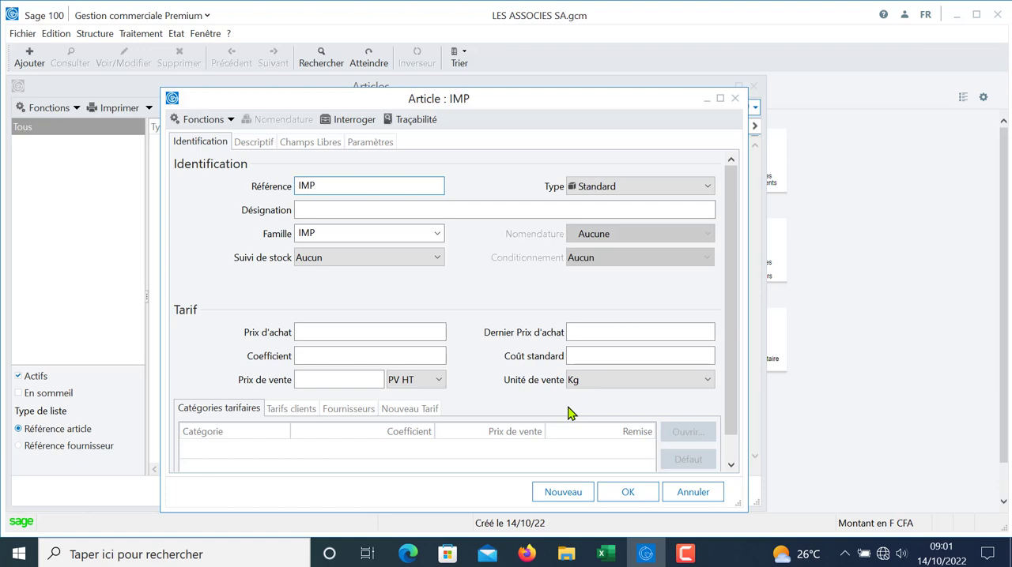
text(01)
key(Tab)
key(Tab)
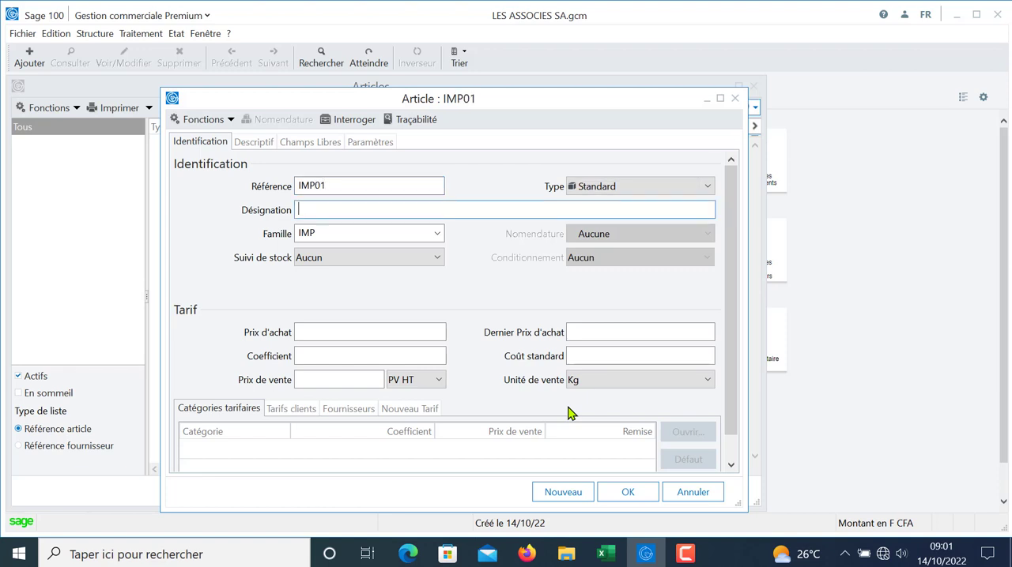
Step: Enter IMPRIMANTE HP LASERJET as the designation of article IMP01
text(IM)
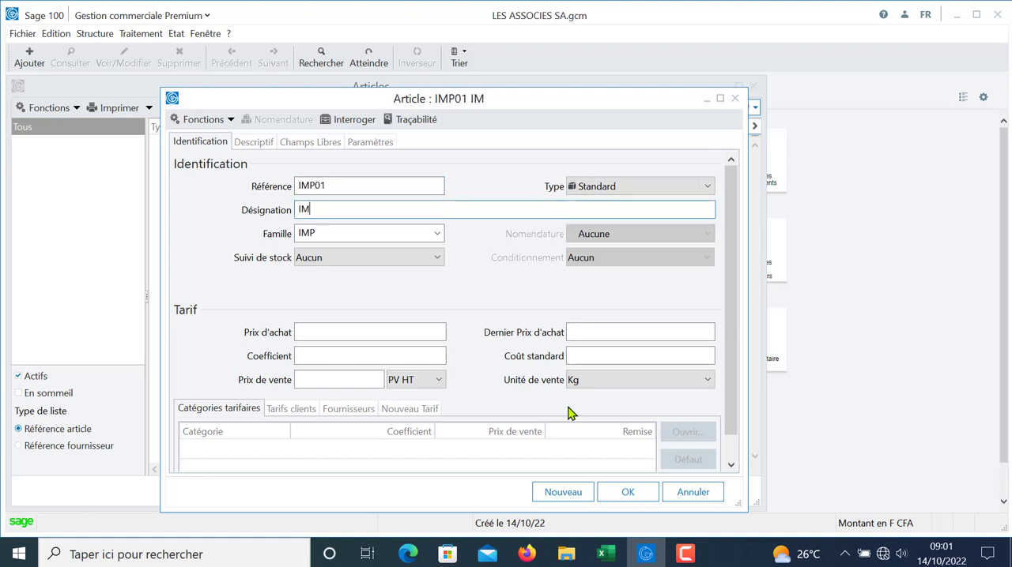
text(PRIMA)
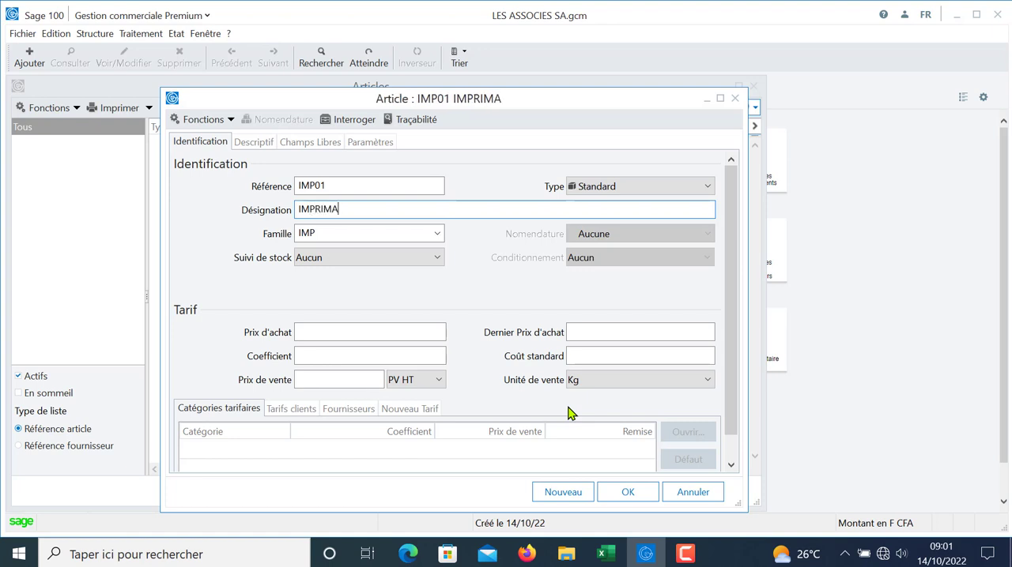
text(NTE H)
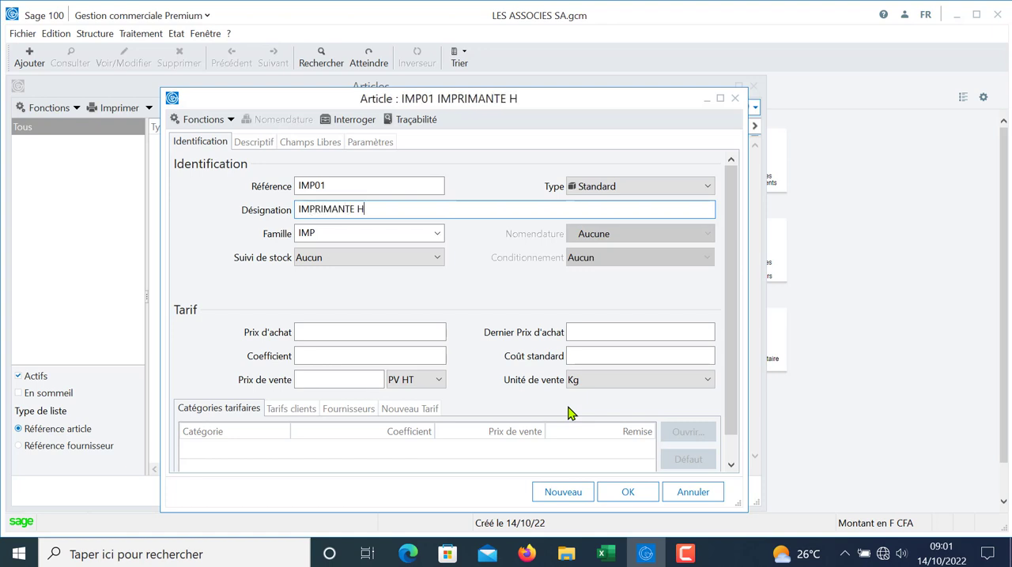
text(P LAS)
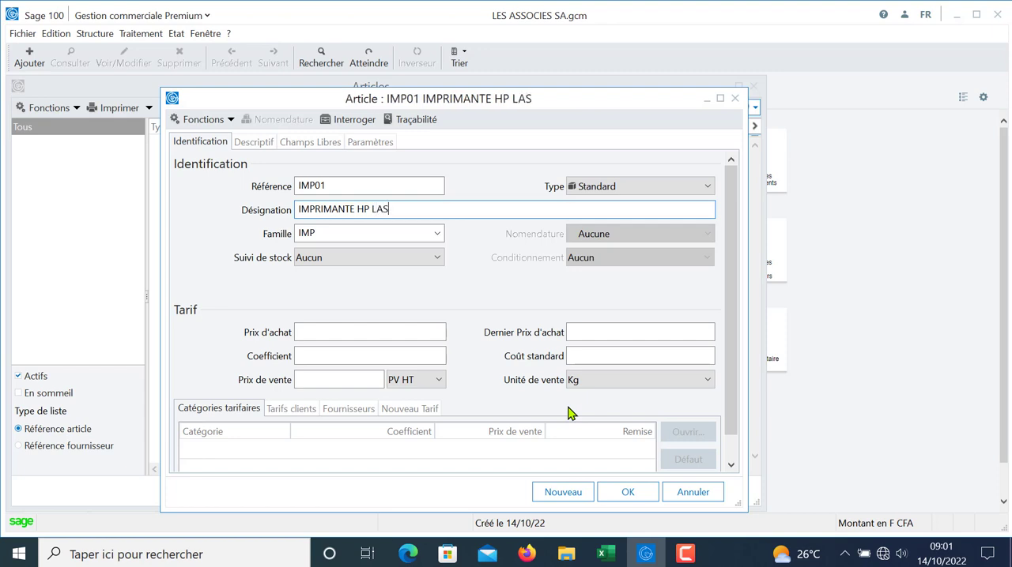
text(ERJET)
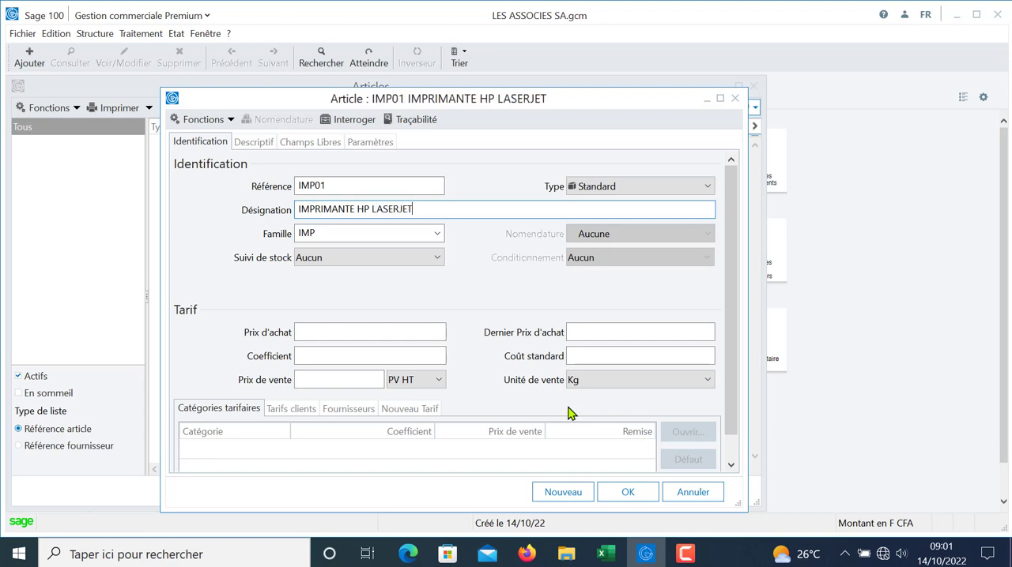
key(Tab)
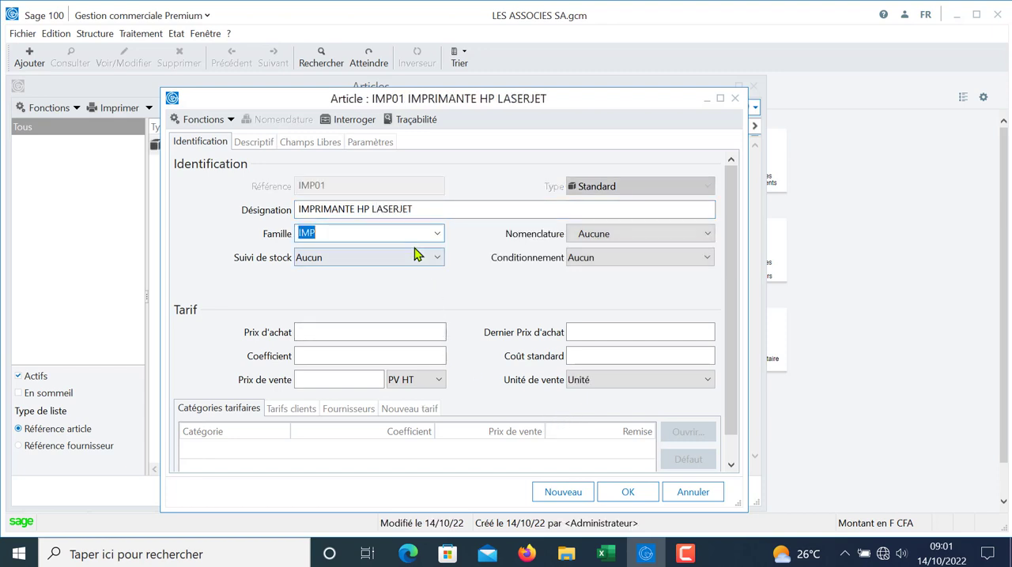
Step: Set article IMP01's stock tracking to CMUP, with a purchase price of 650500 and a coefficient of 1,2
click(414, 259)
click(367, 289)
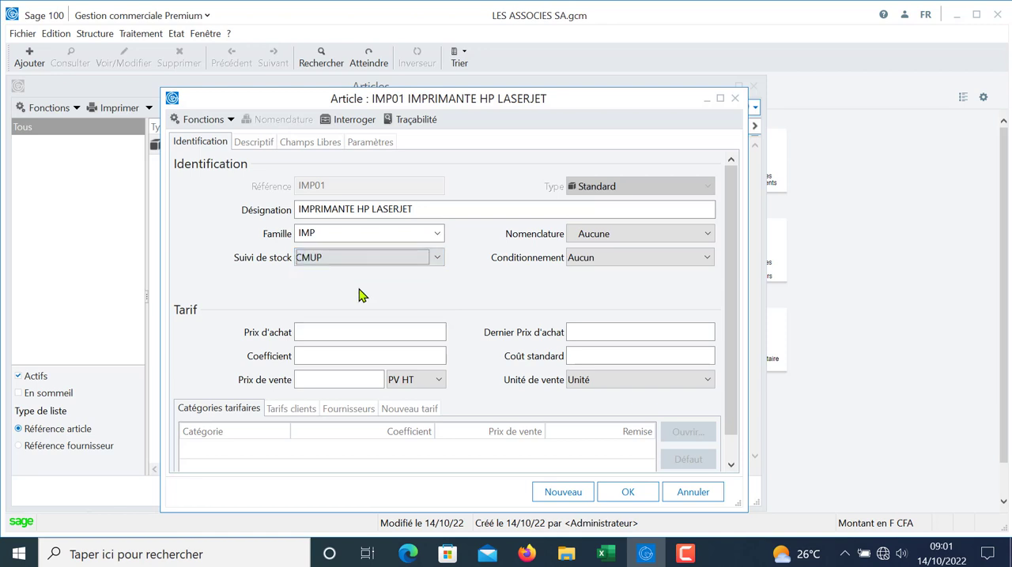
click(337, 335)
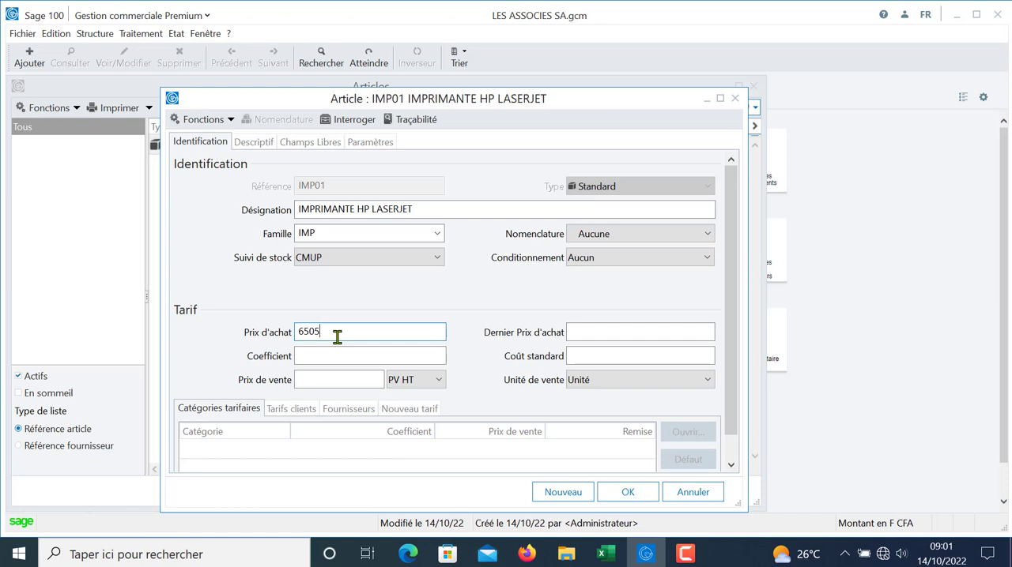
key(Tab)
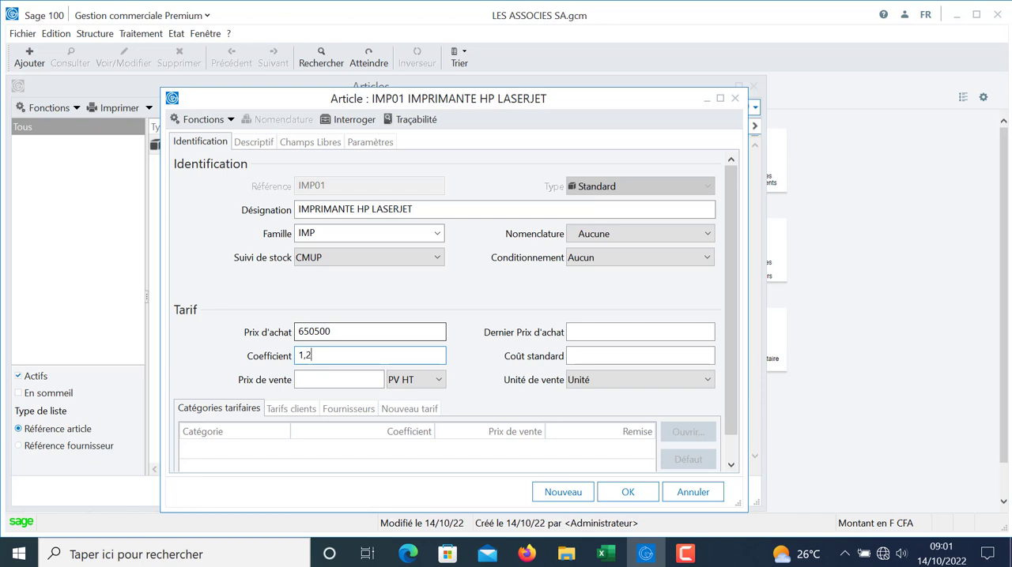
key(Tab)
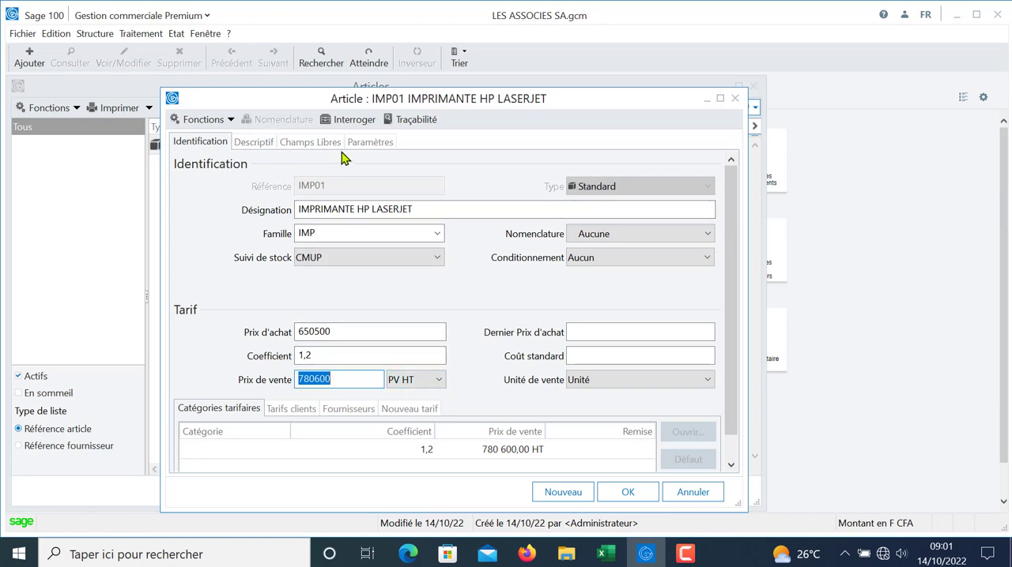
Step: Add the SIEGE depot to article IMP01 with minimum stock 5 and maximum stock 20, and save the article
click(368, 145)
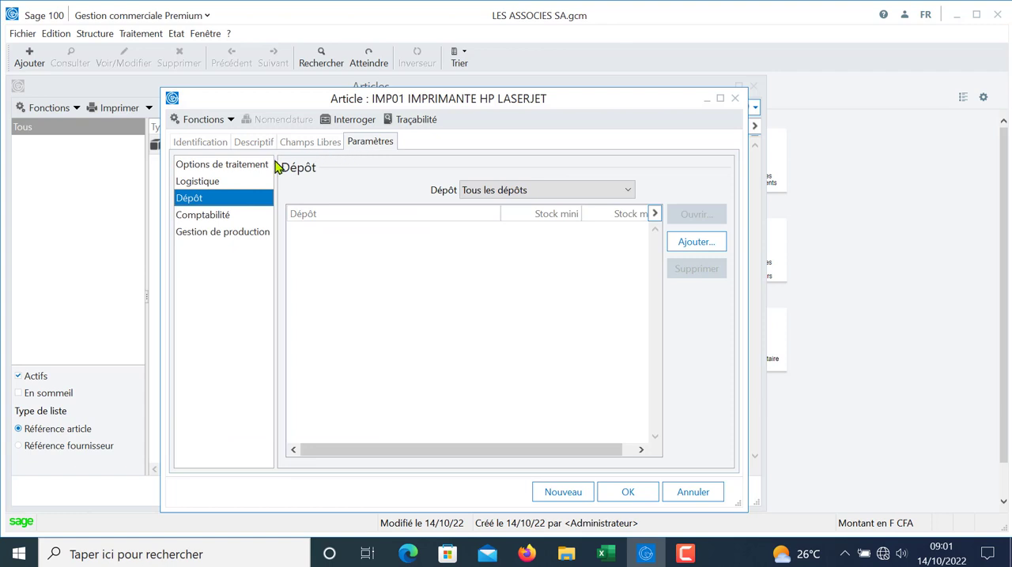
click(224, 168)
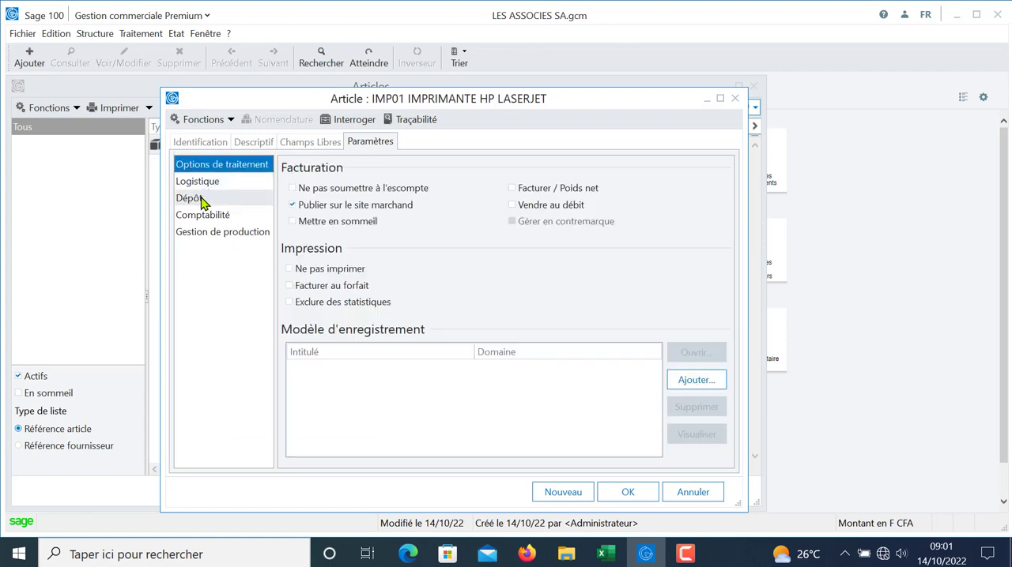
click(197, 200)
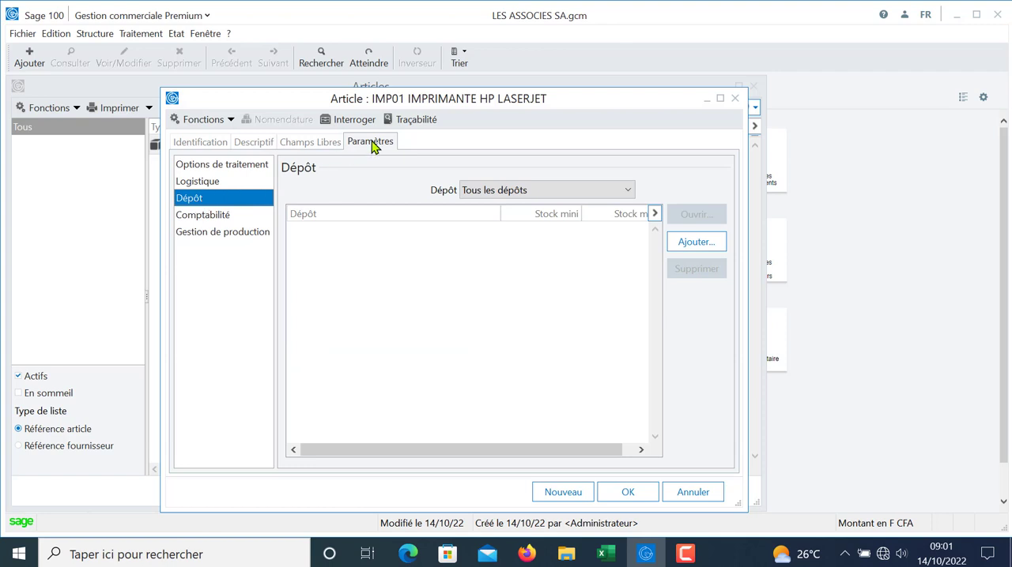
click(697, 248)
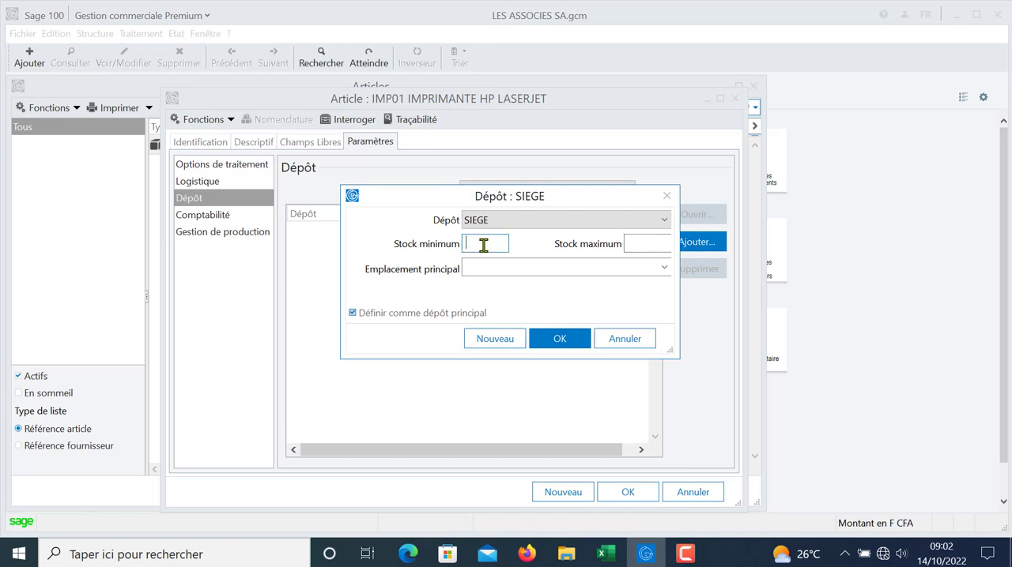
drag(418, 199, 425, 240)
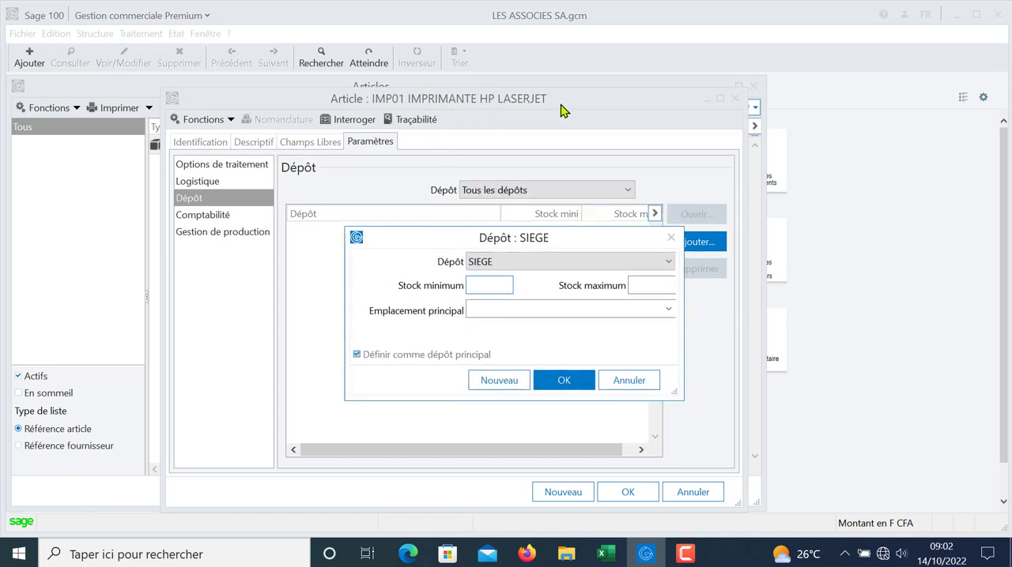
click(484, 288)
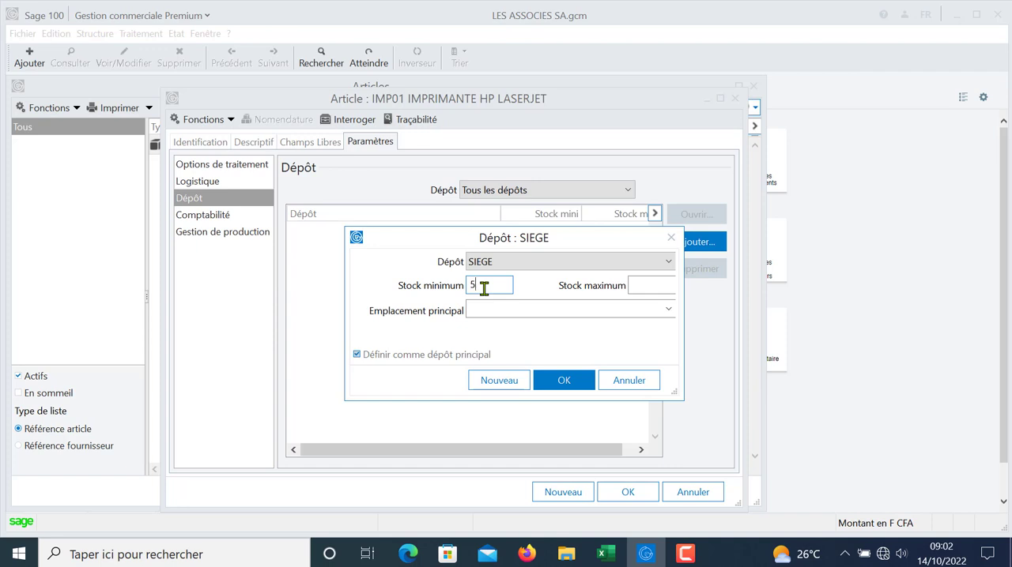
key(Tab)
text(20)
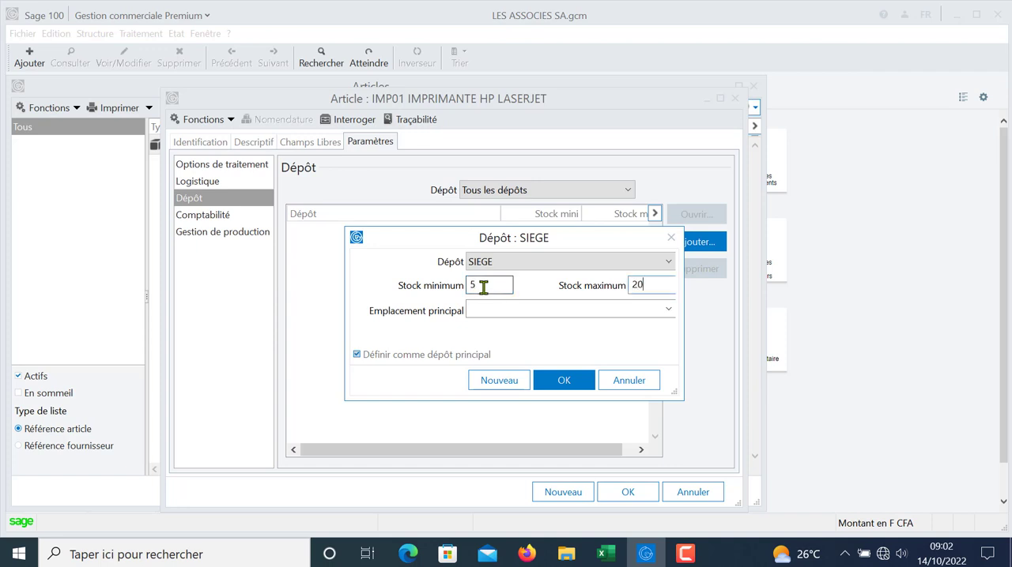
click(569, 385)
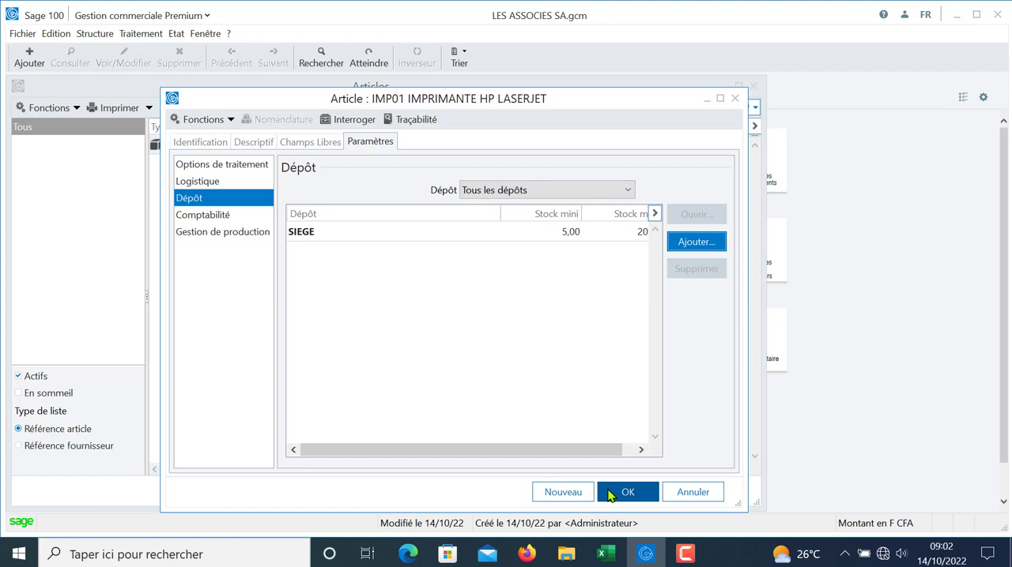
click(610, 494)
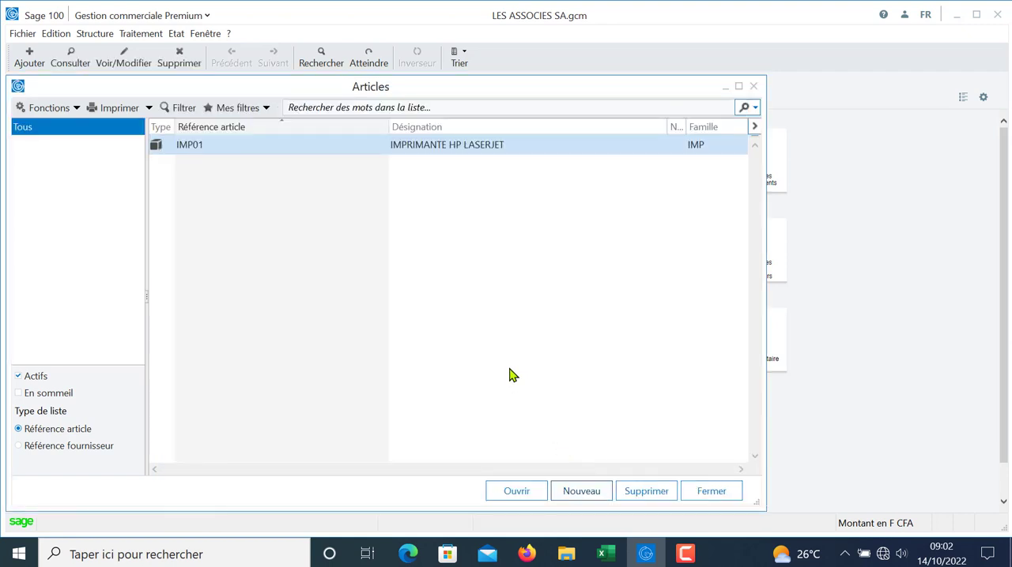
Step: Create another article with the reference IMP02 and the designation IMPRIMANTE CANON
click(580, 492)
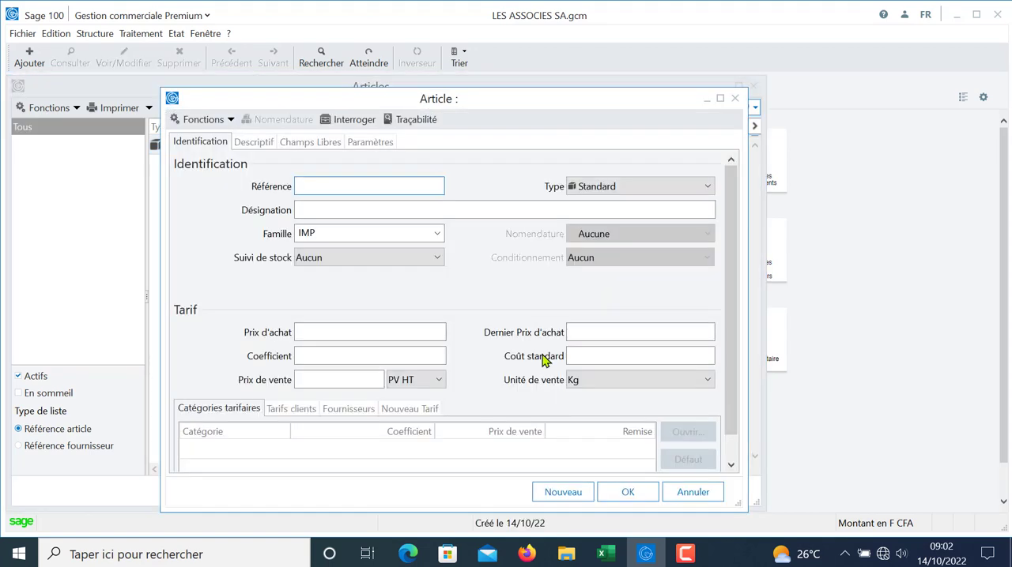
text(IMP02)
key(Tab)
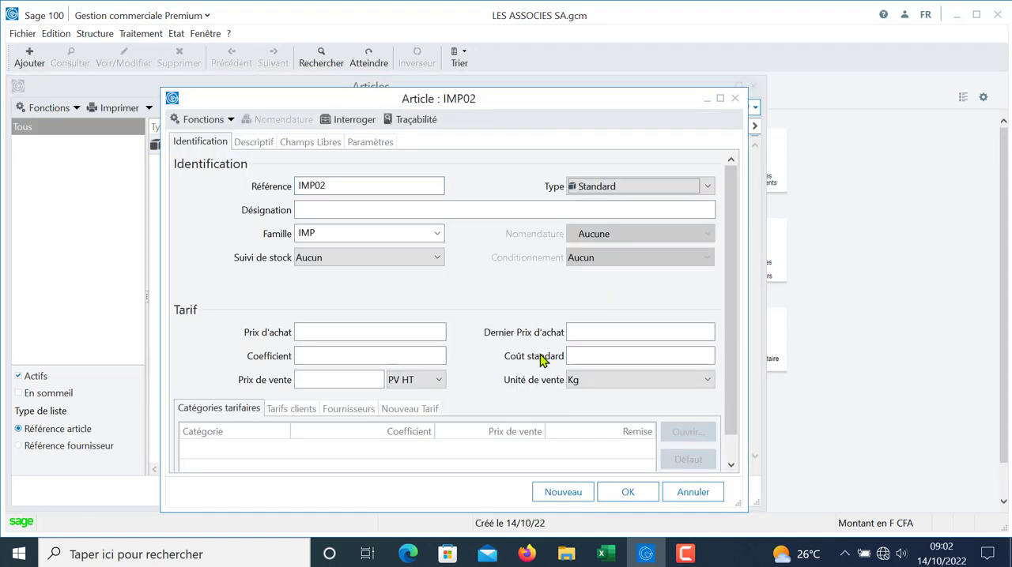
click(369, 214)
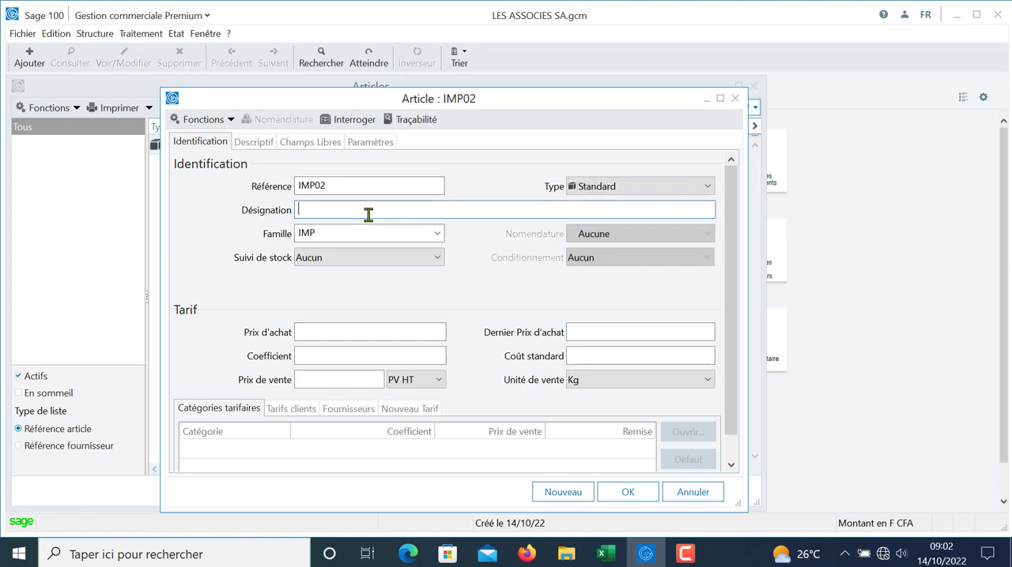
text(IMPRIMA)
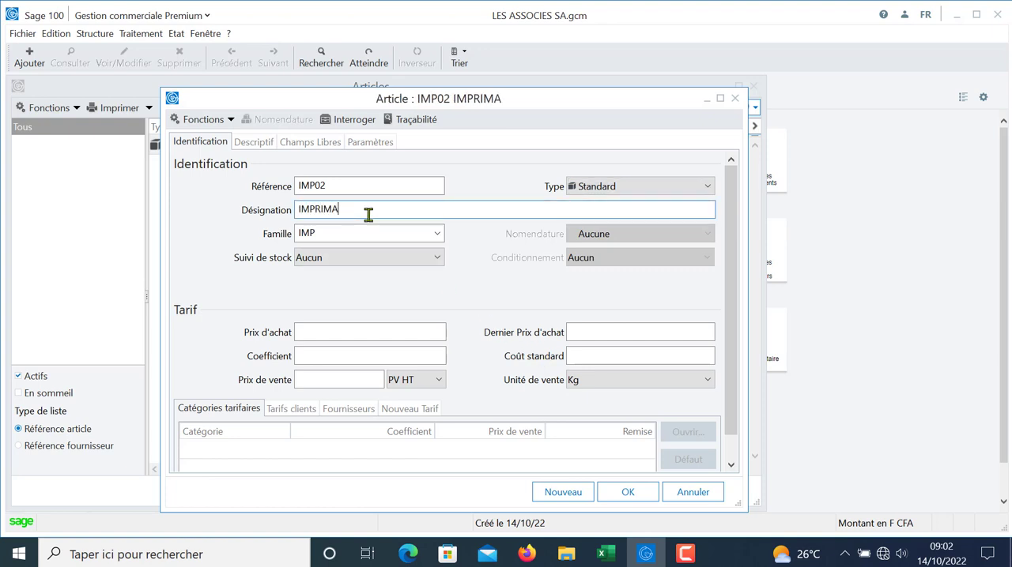
text(NTE CANON)
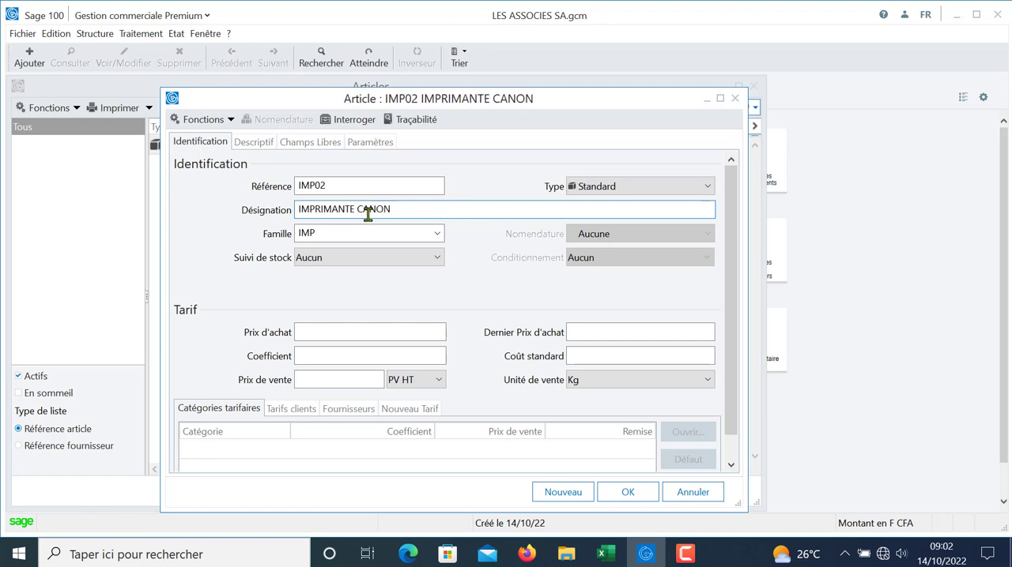
key(Tab)
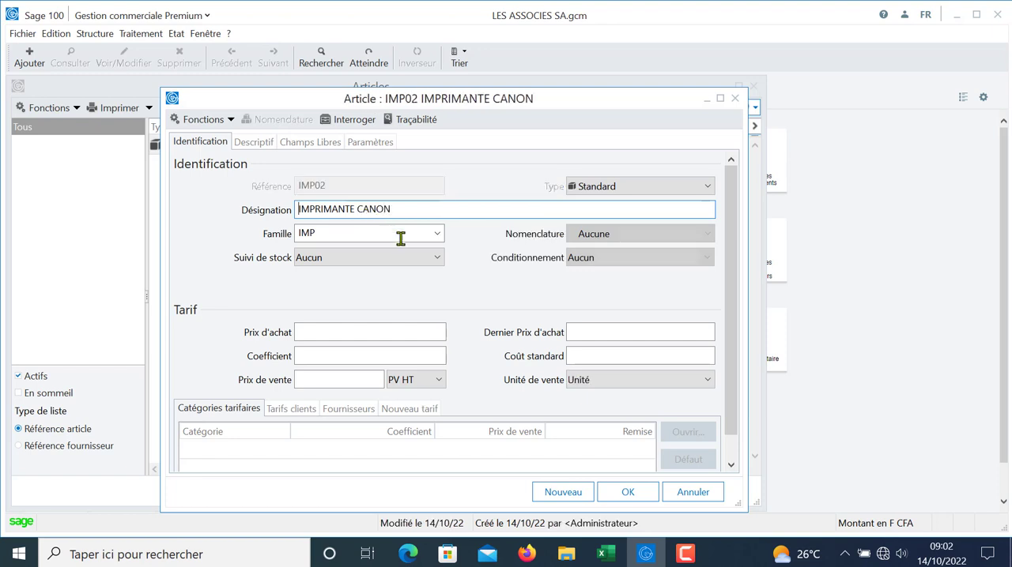
Step: Set article IMP02's stock tracking to CMUP, with a purchase price of 410000 and a coefficient of 1,2
click(417, 259)
click(363, 291)
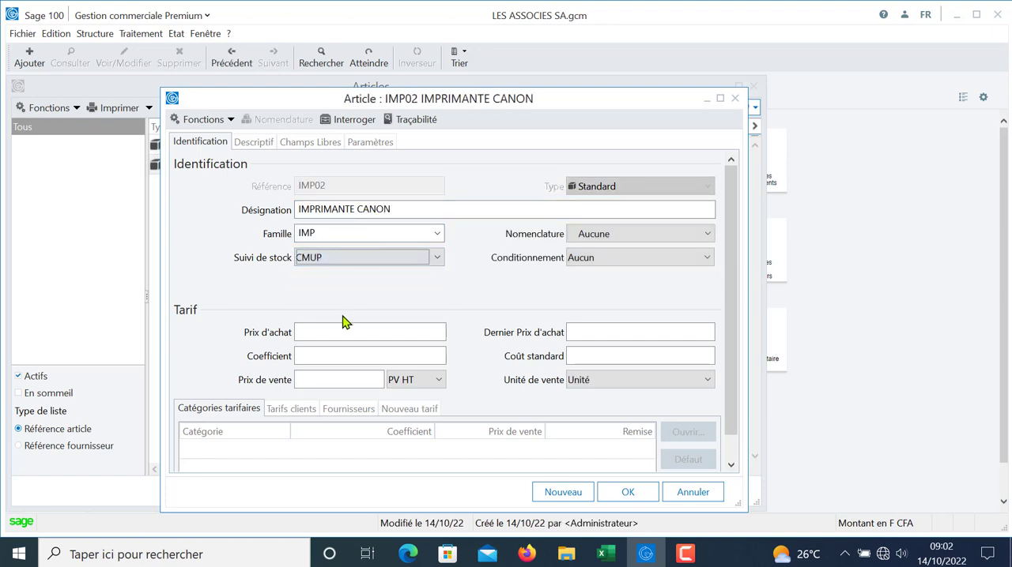
click(334, 331)
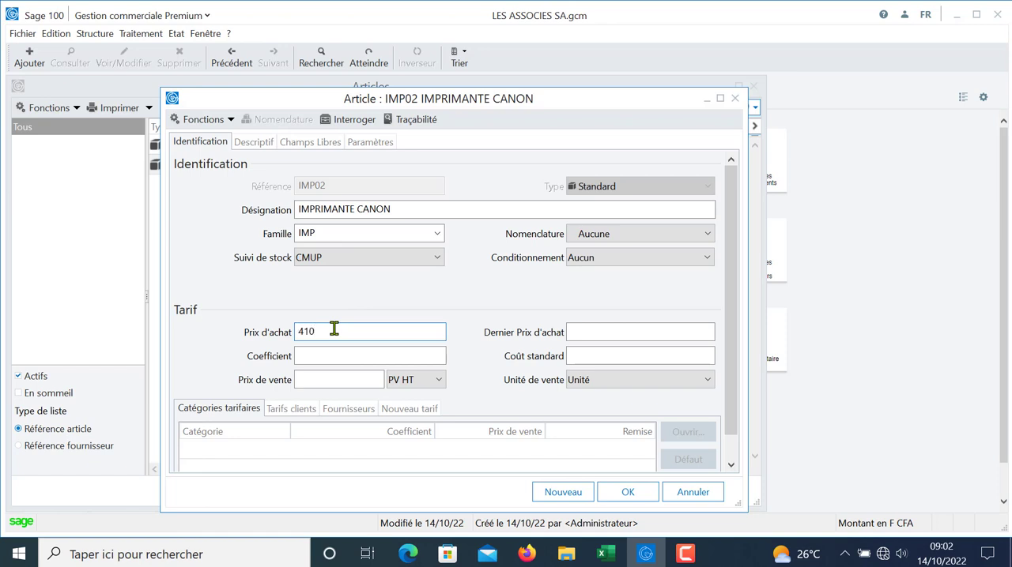
text(410000)
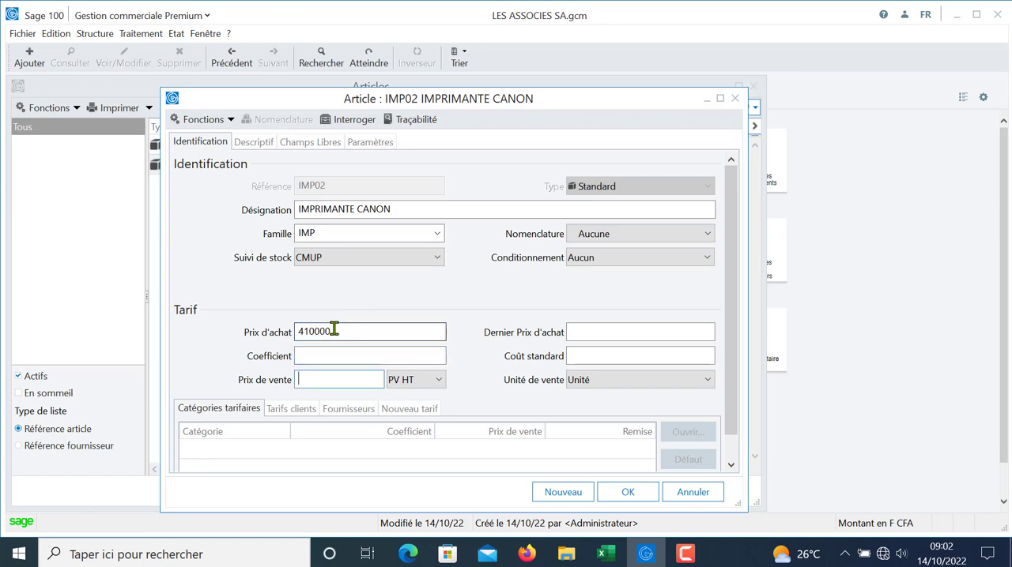
click(320, 355)
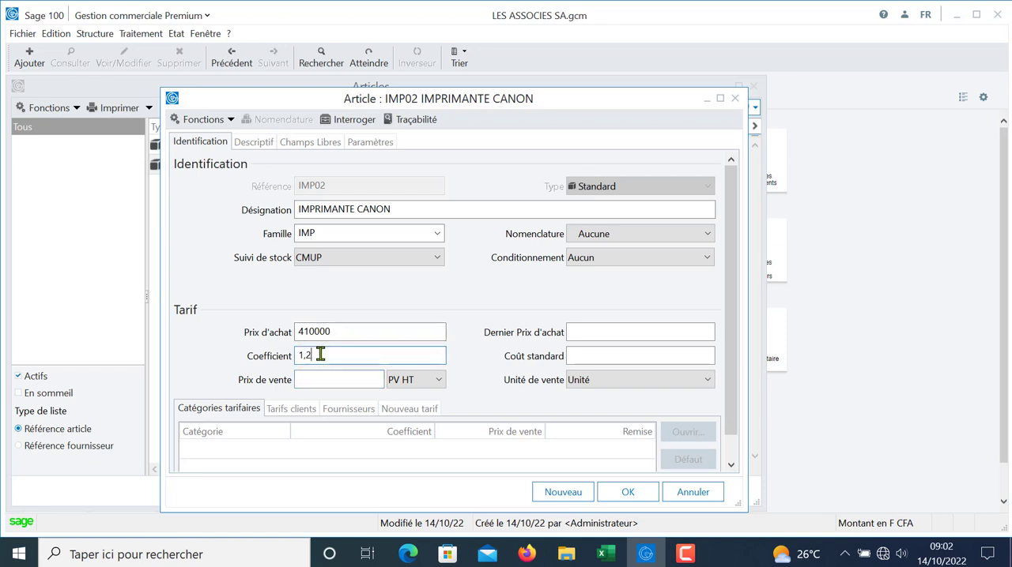
Step: Add the SIEGE depot to article IMP02 with minimum stock 5 and maximum stock 15, save the article and close the article list
key(Tab)
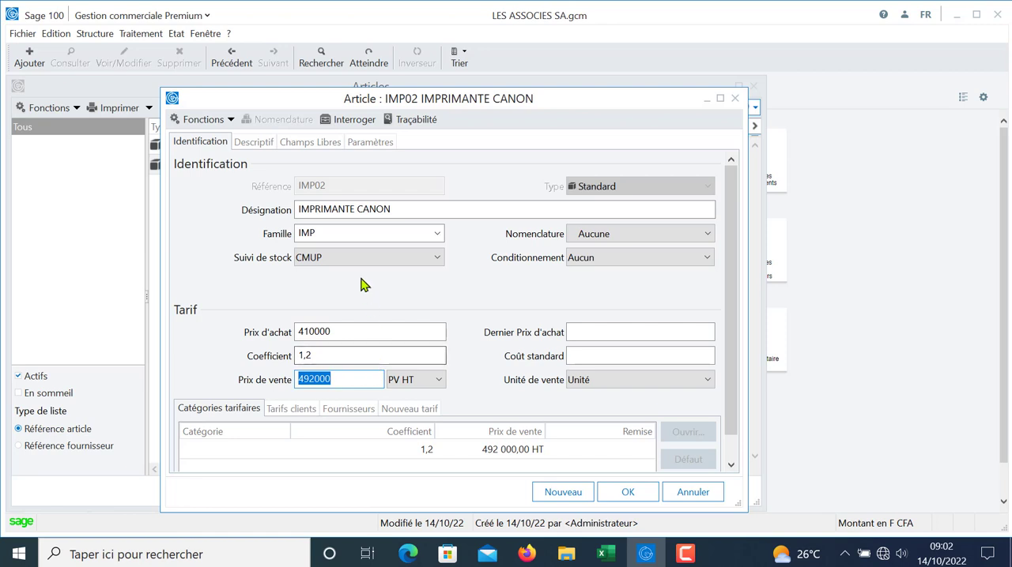
click(364, 142)
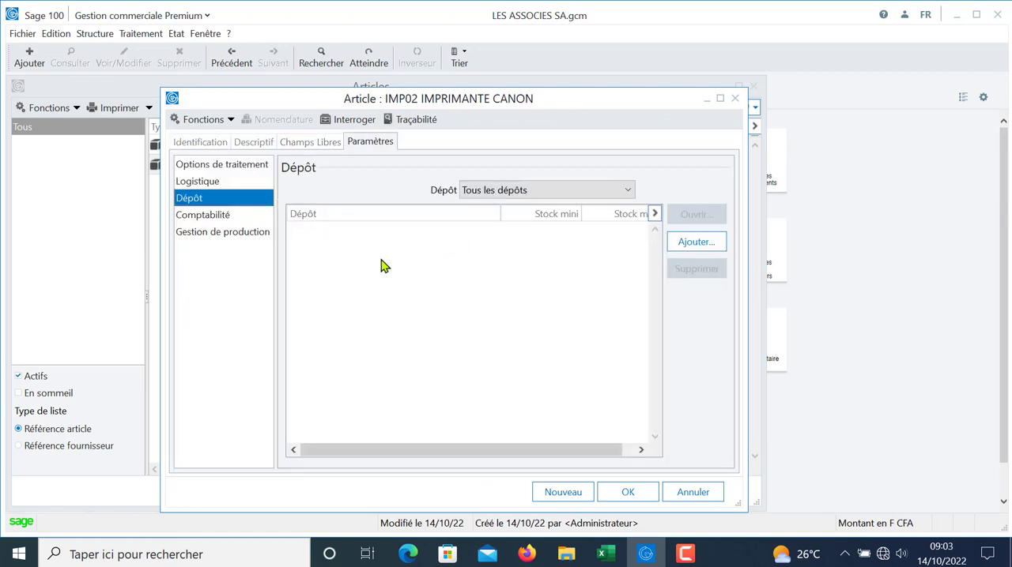
click(684, 240)
click(499, 286)
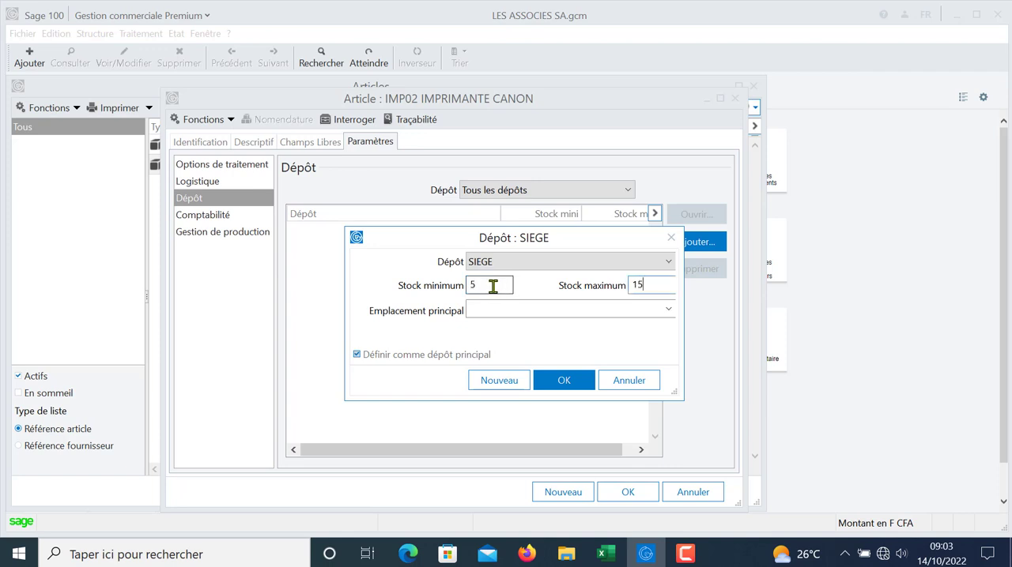
click(563, 381)
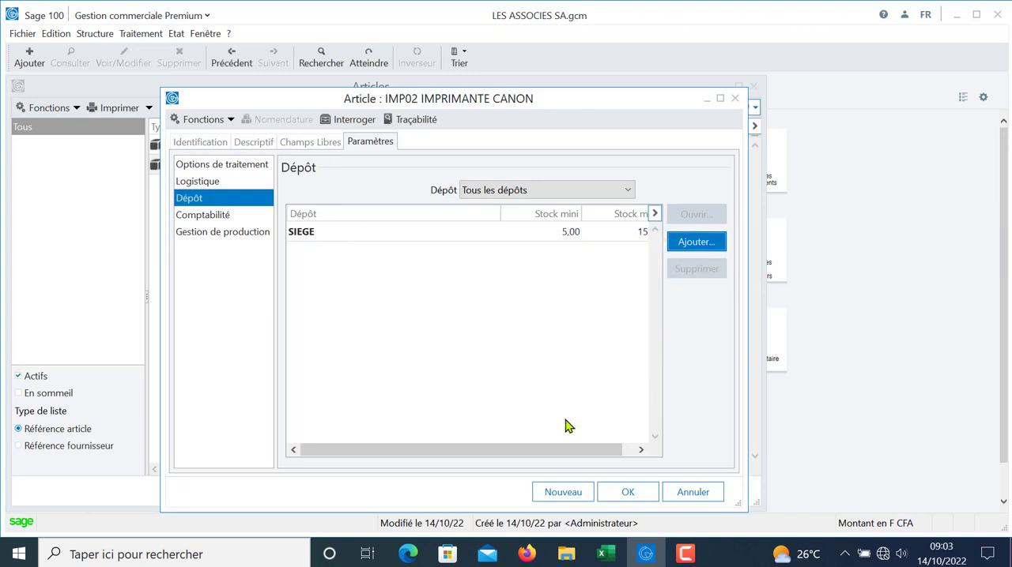
click(621, 492)
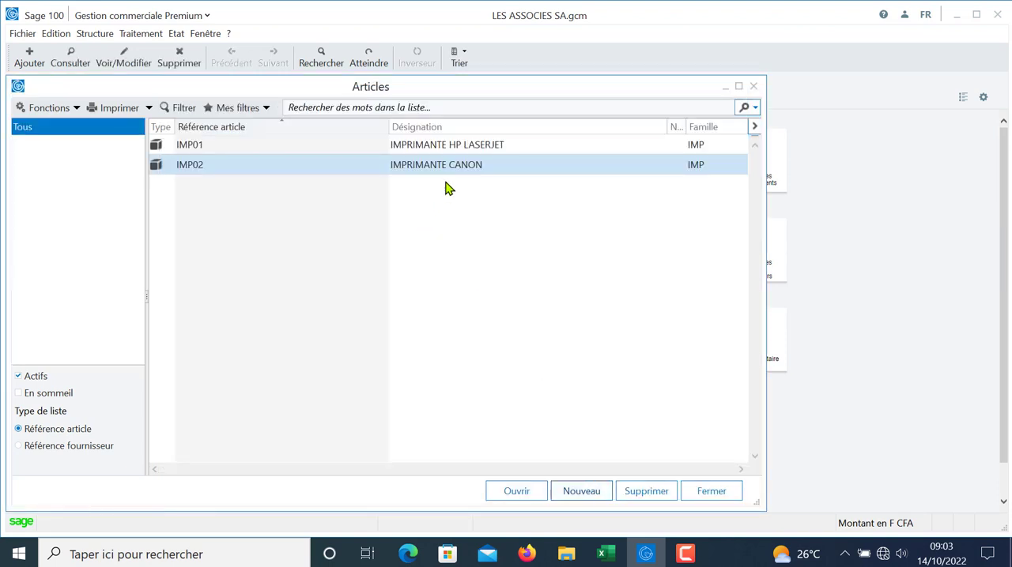
click(753, 87)
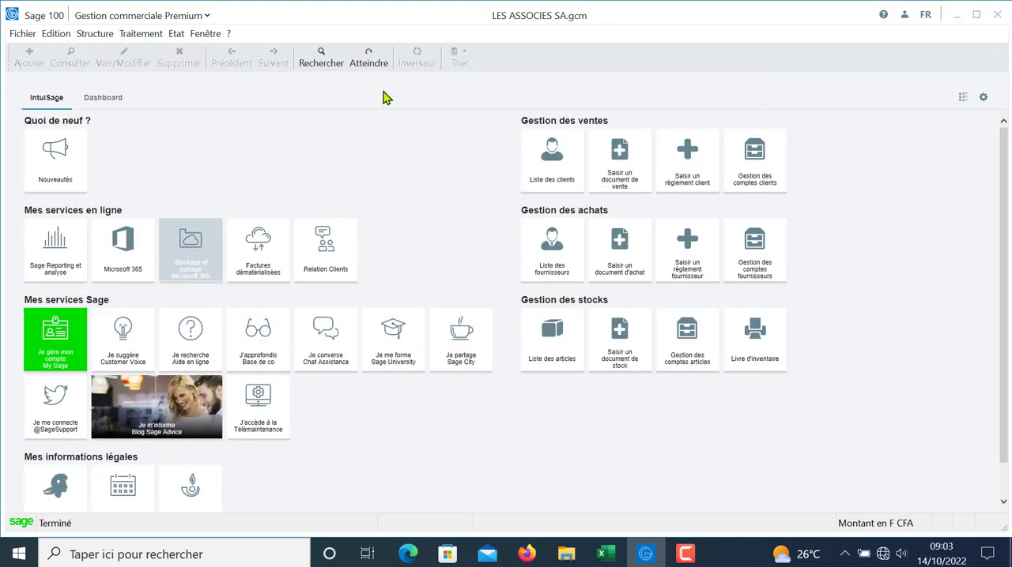
Step: Create a new purchase document of type Facture
click(141, 34)
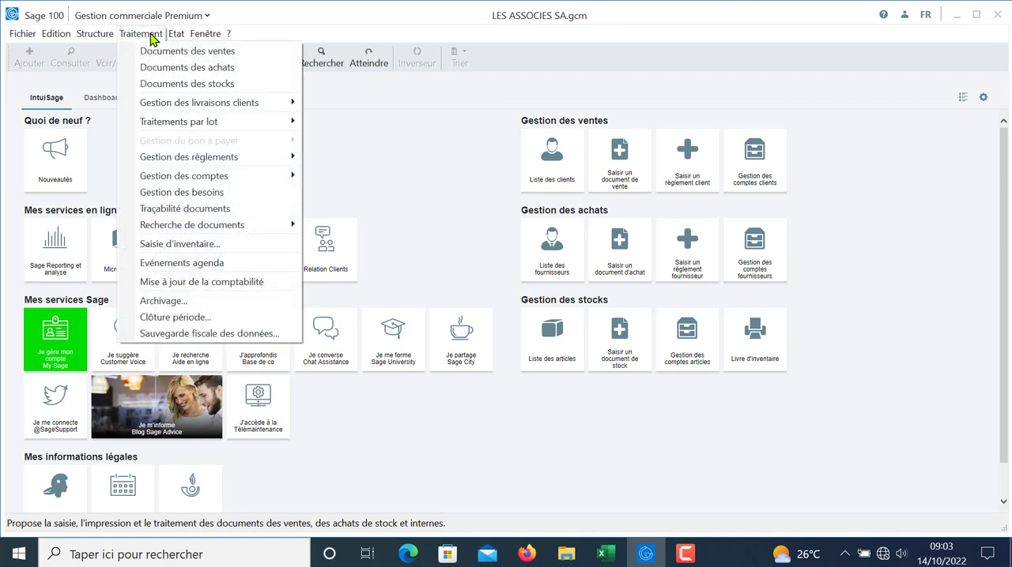
click(171, 67)
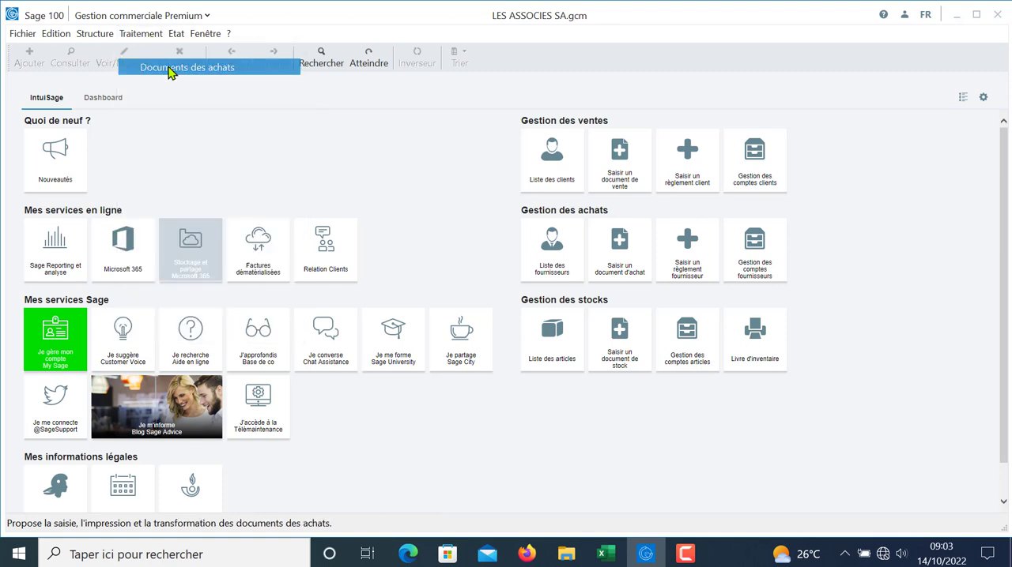
click(701, 497)
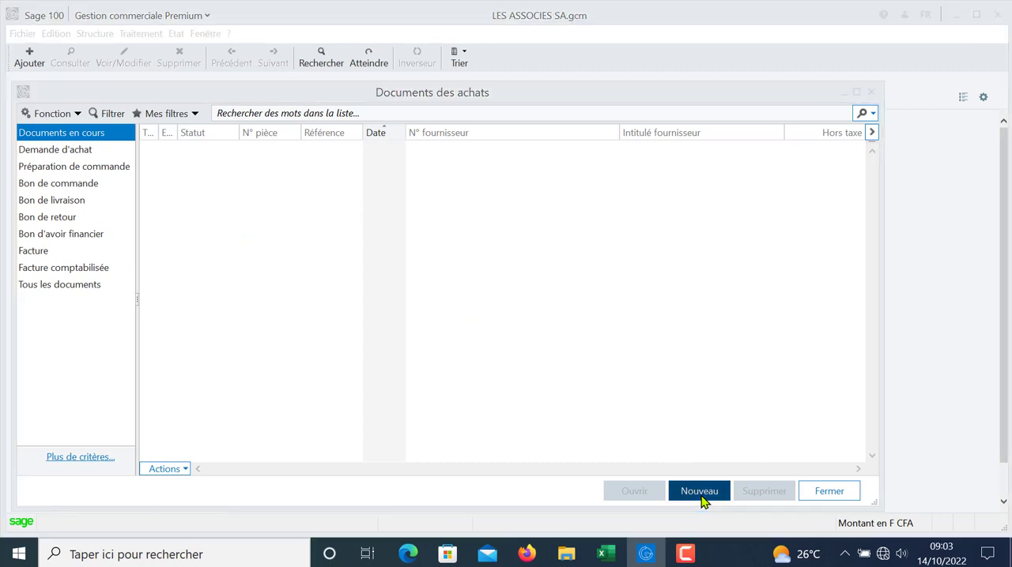
click(437, 311)
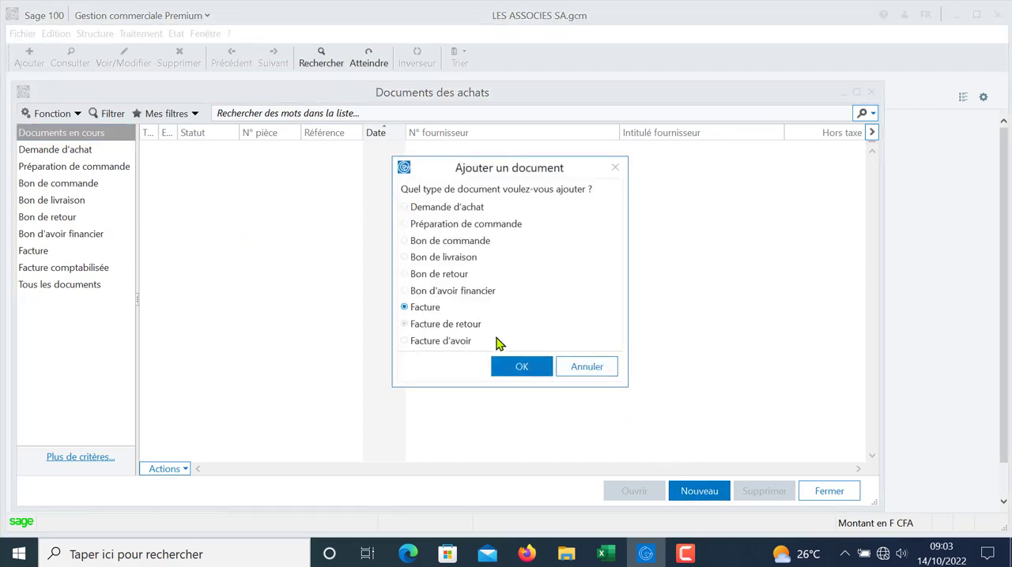
click(522, 365)
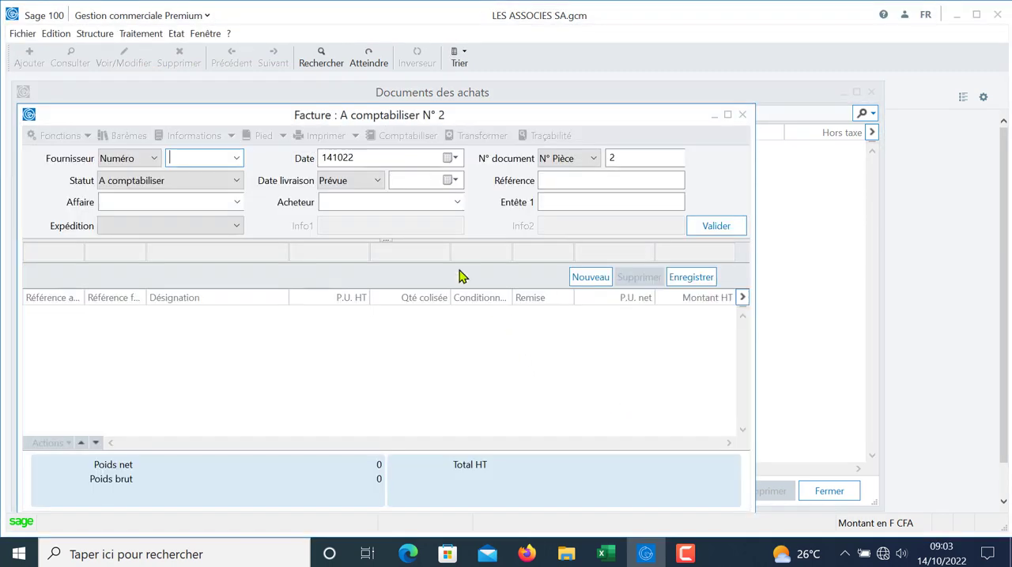
Step: Select FR BUREAU PLUS SARL as the invoice's supplier and validate the header with status A comptabiliser
click(236, 160)
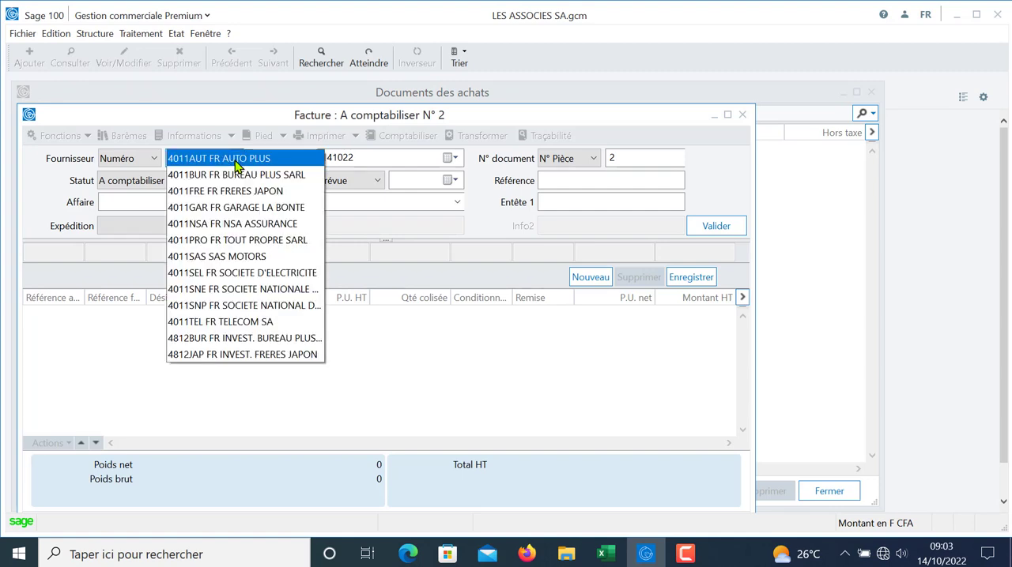
click(237, 161)
click(238, 163)
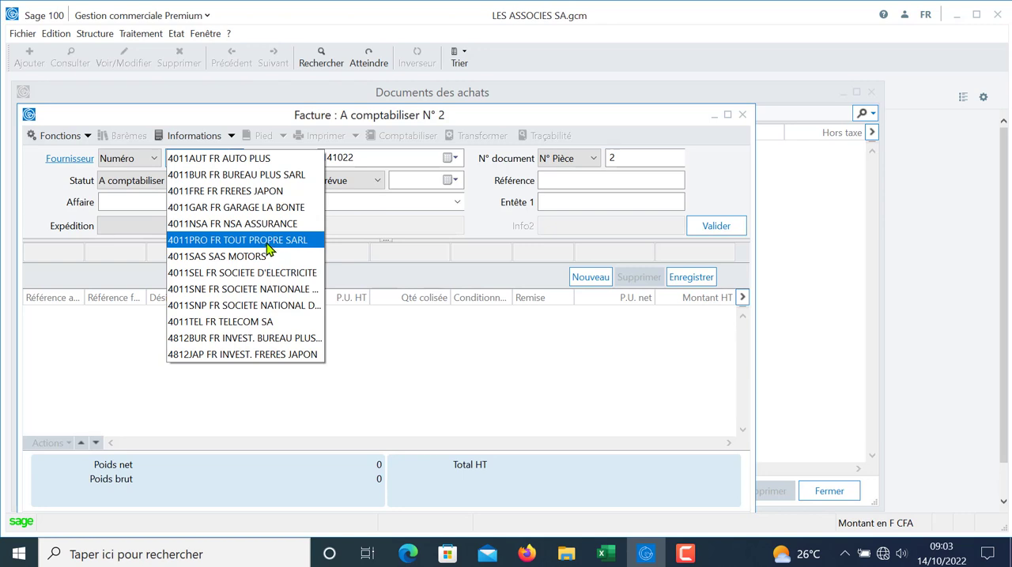
click(267, 174)
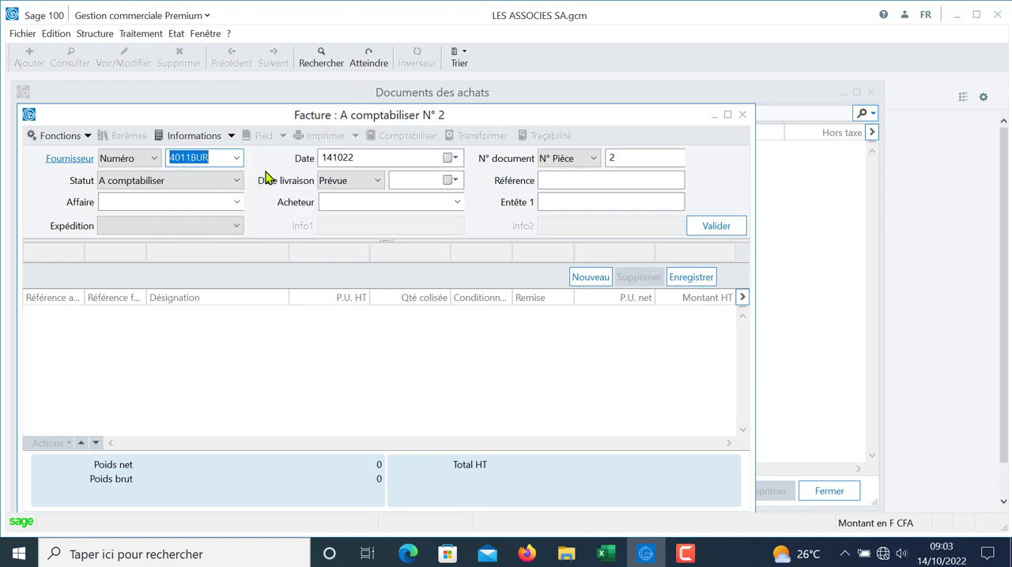
key(Tab)
key(Tab)
key(Tab)
key(Tab)
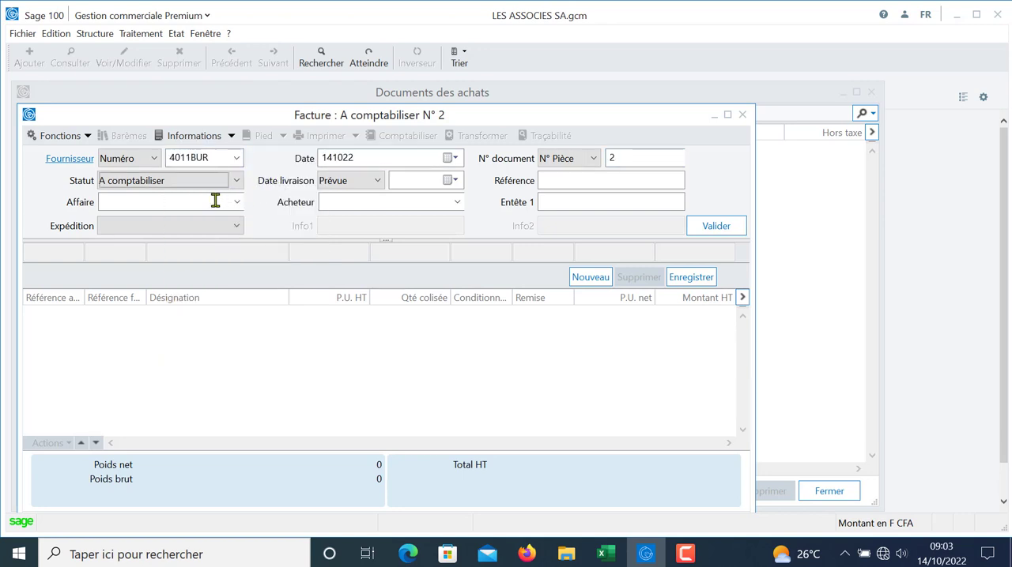
click(715, 231)
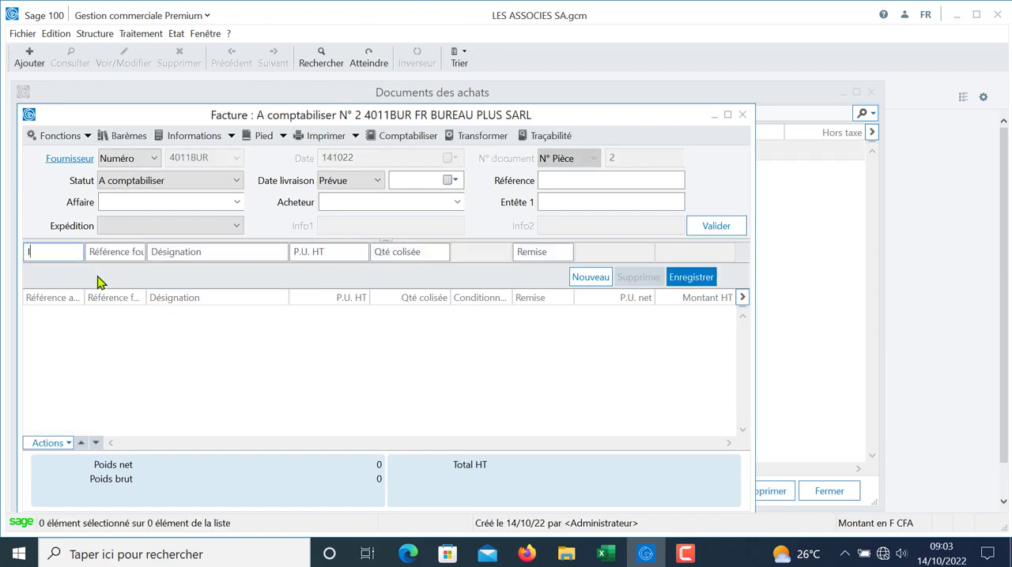
Step: Enter an invoice line for article IMP01 (IMPRIMANTE HP LASERJET) with quantity 15 and record it
text(IM)
key(Tab)
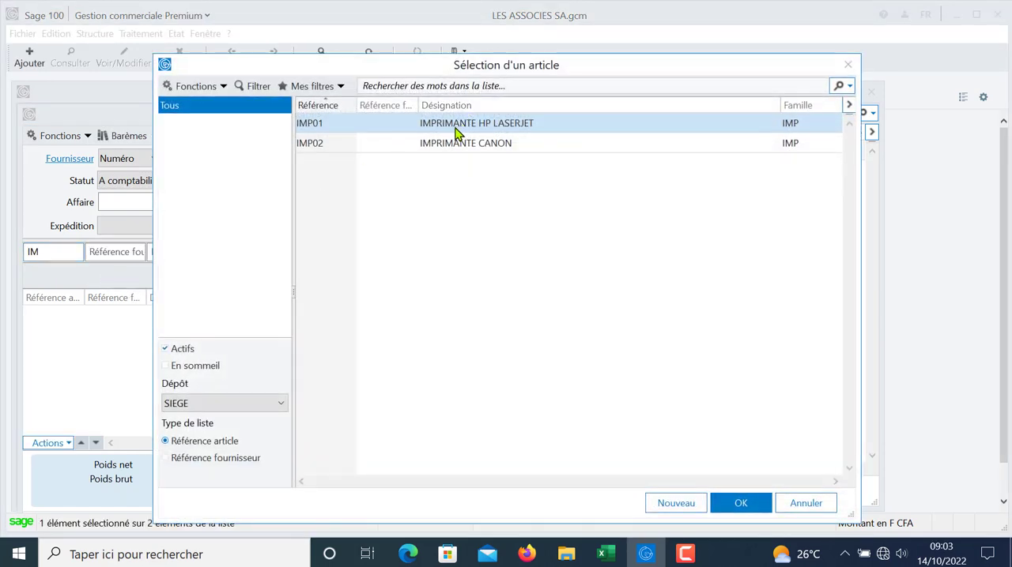
double_click(458, 124)
click(377, 252)
text(1)
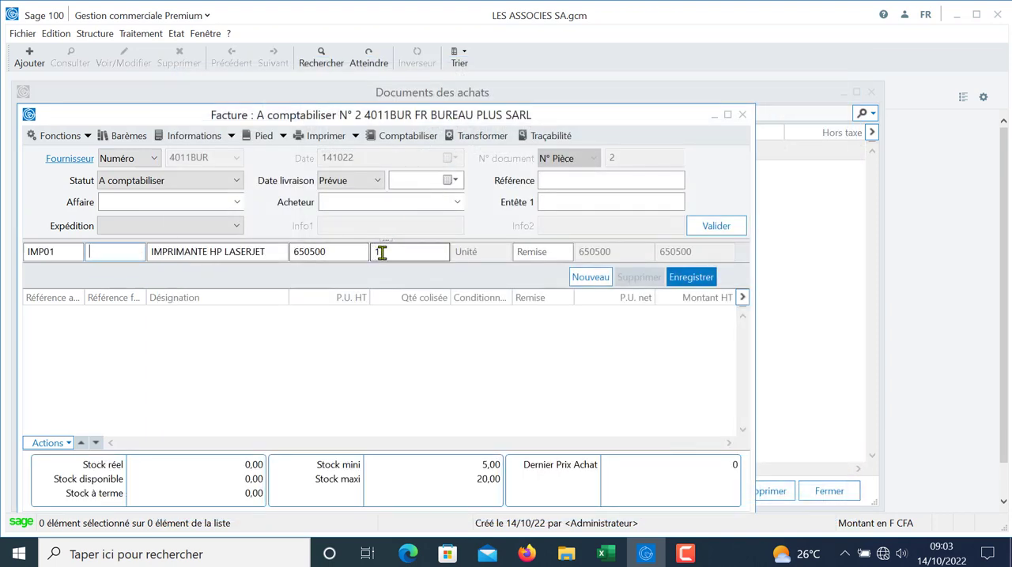
drag(390, 252, 351, 251)
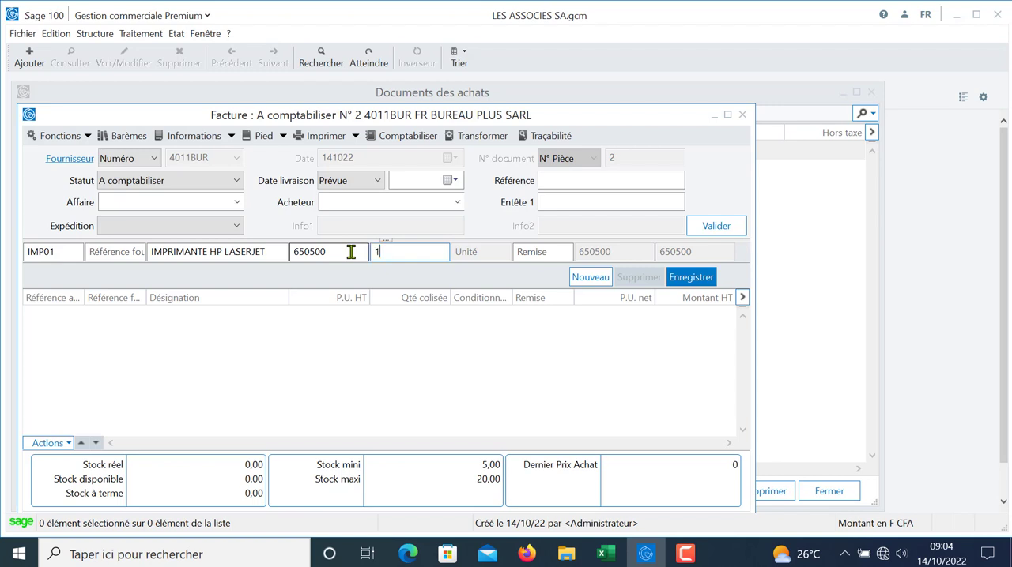
key(Tab)
click(692, 286)
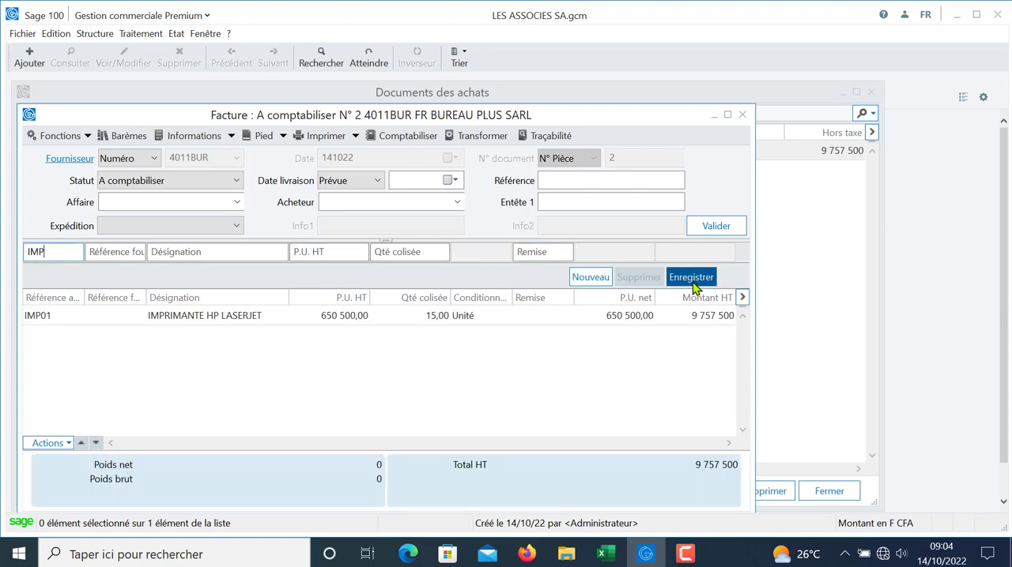
Step: Enter an invoice line for article IMP02 (IMPRIMANTE CANON) with quantity 10 and record it
key(Tab)
double_click(475, 148)
key(Tab)
key(Tab)
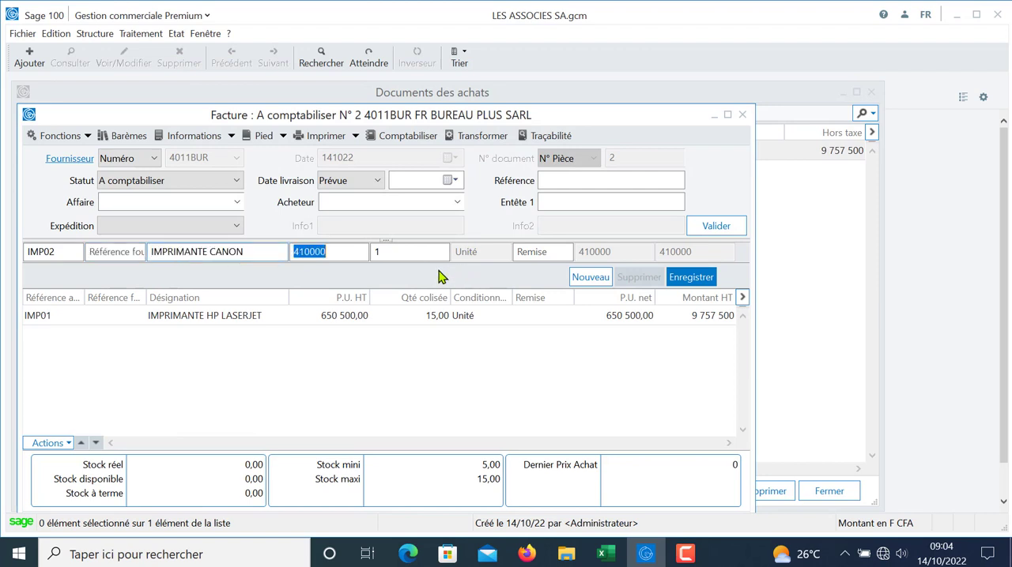
key(Tab)
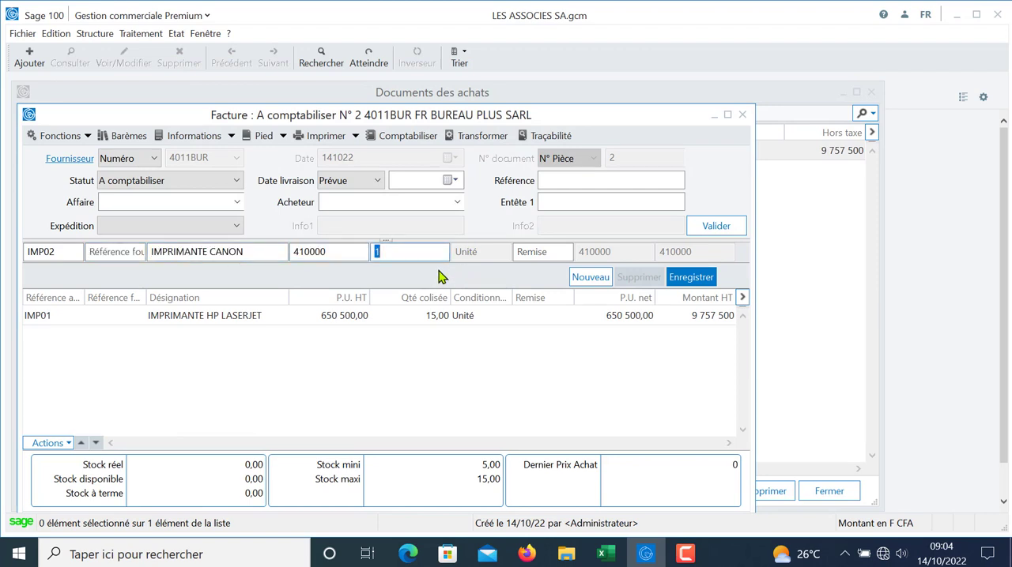
text(10)
key(Tab)
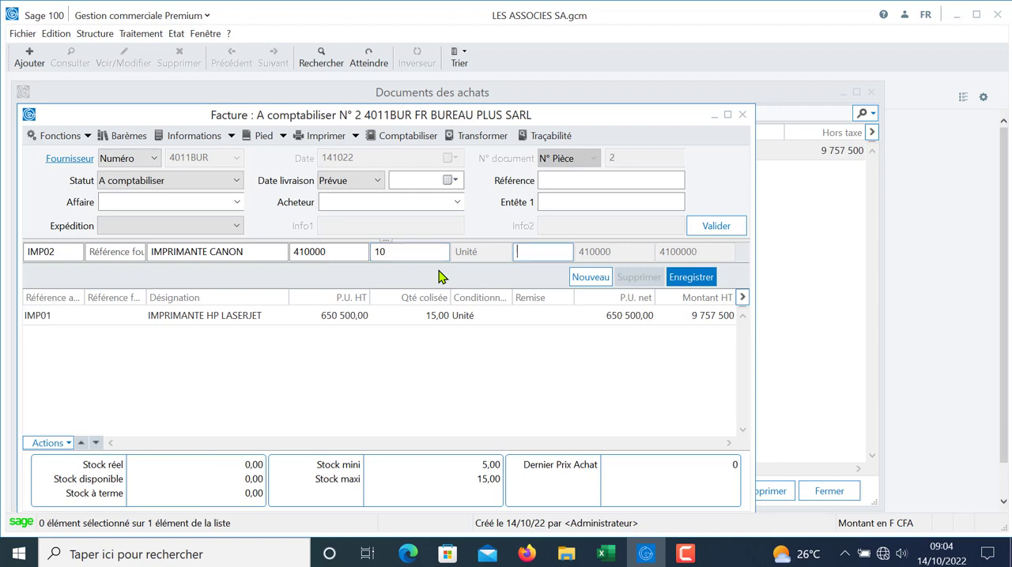
key(Return)
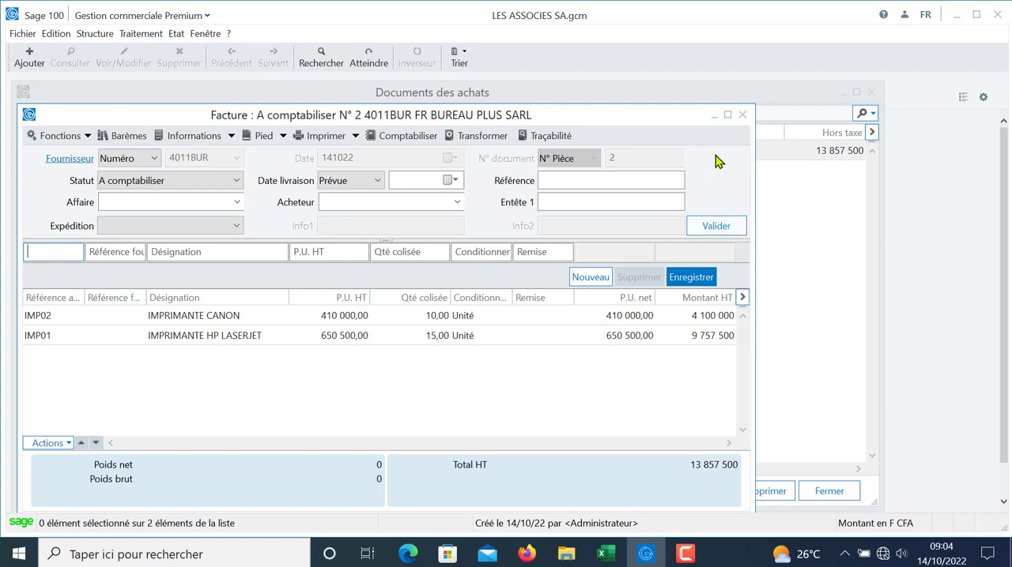
Step: Save the purchase invoice and close the purchase documents list
drag(668, 127, 677, 98)
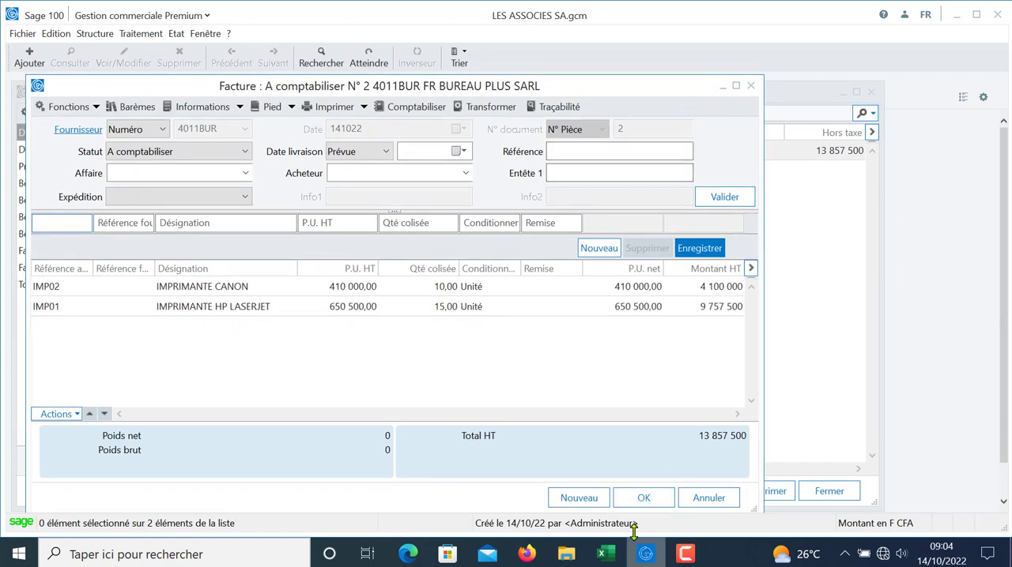
click(640, 500)
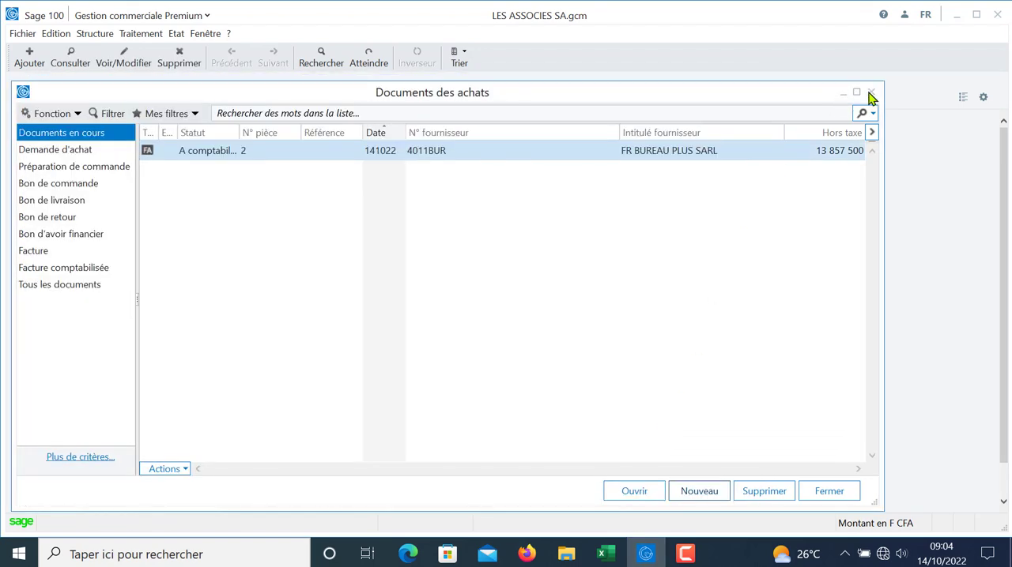
click(873, 97)
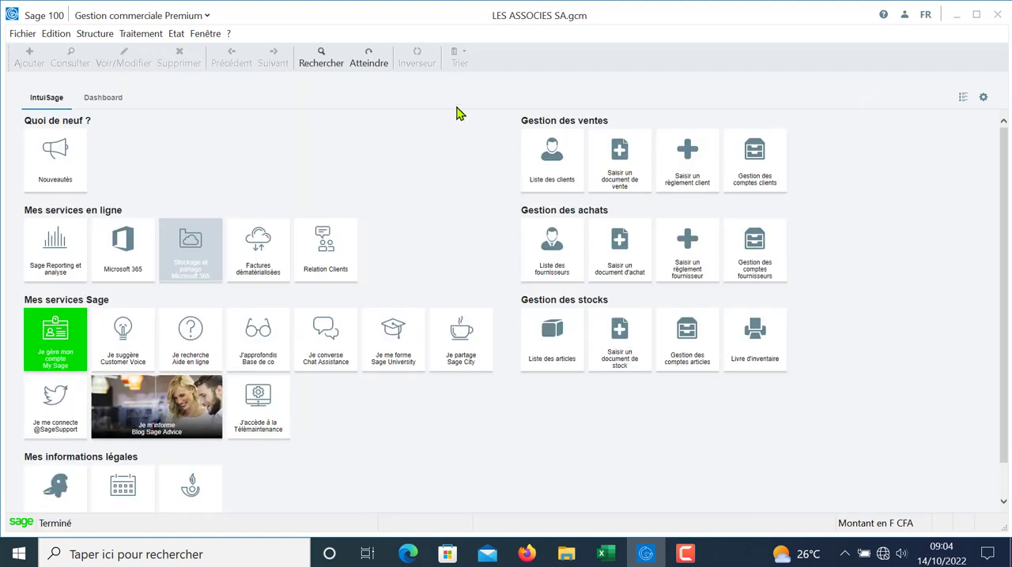
Step: Check the identification and pricing details of article IMP01, including its last purchase price, and close the article list
click(96, 35)
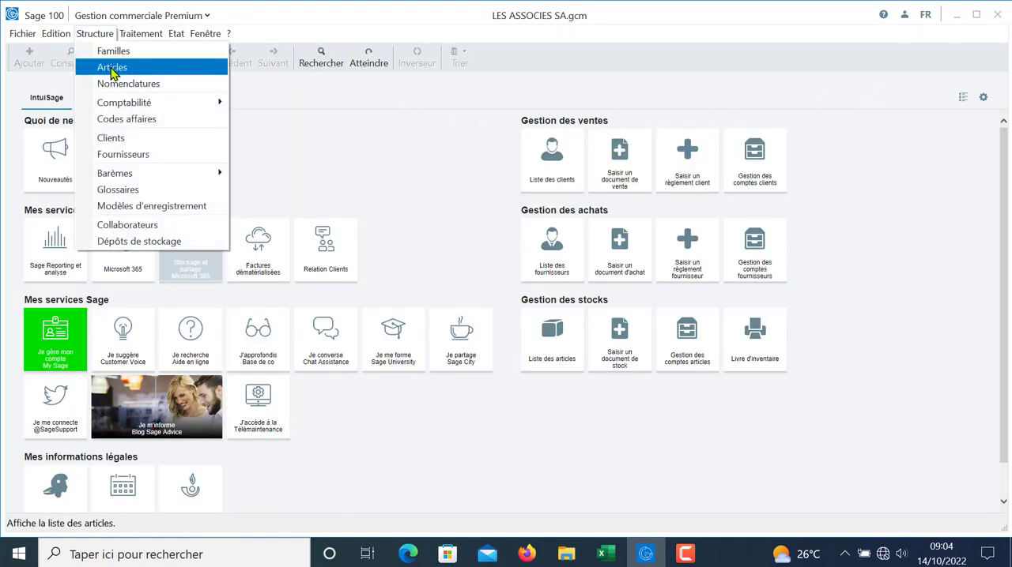
click(108, 68)
double_click(269, 147)
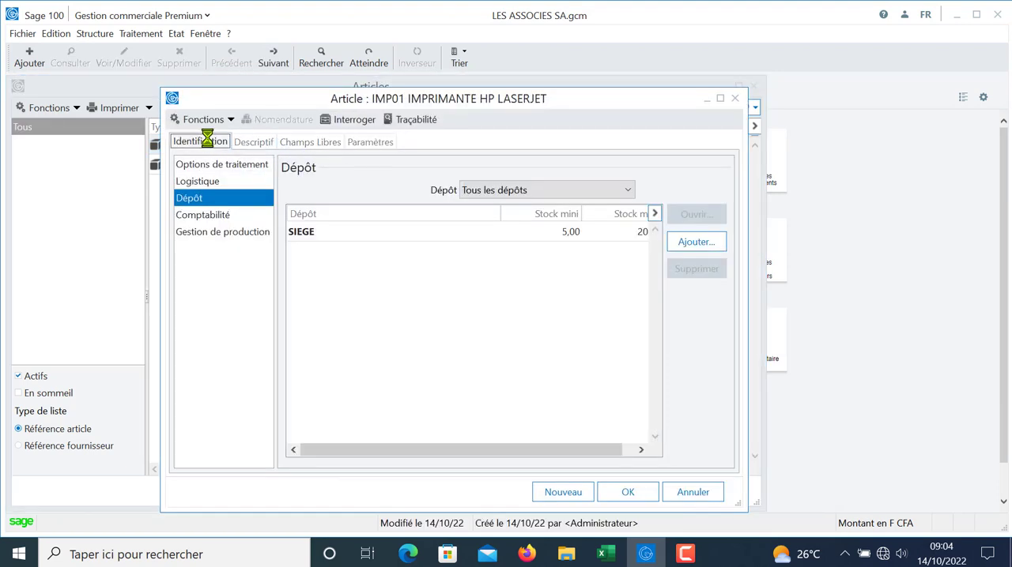
click(206, 142)
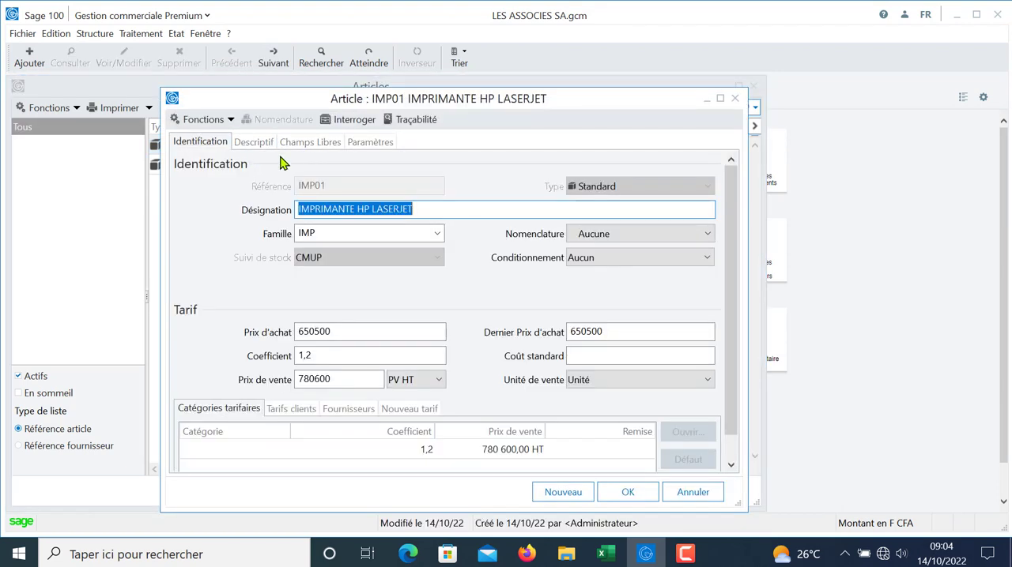
click(735, 99)
click(753, 86)
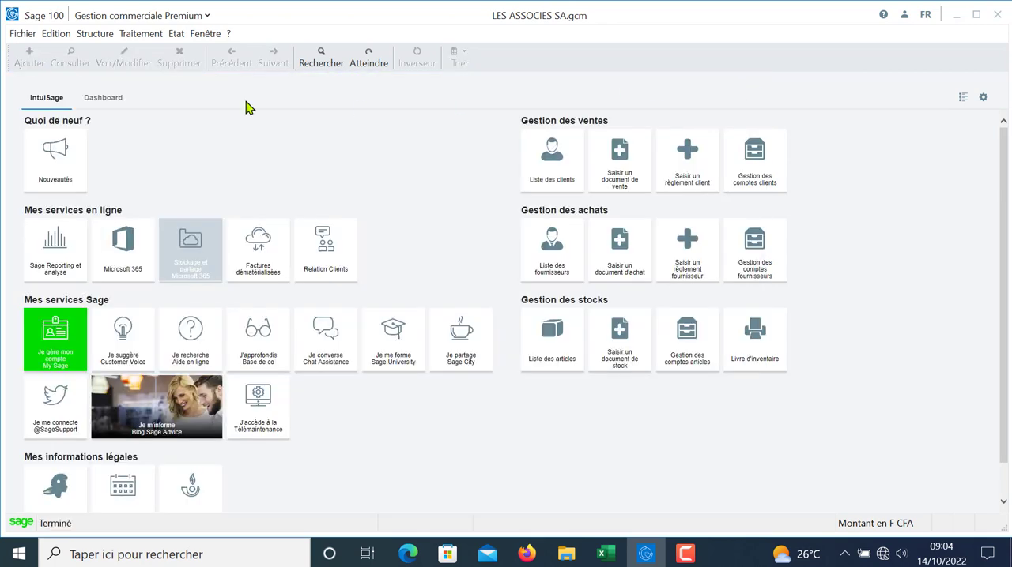
click(174, 36)
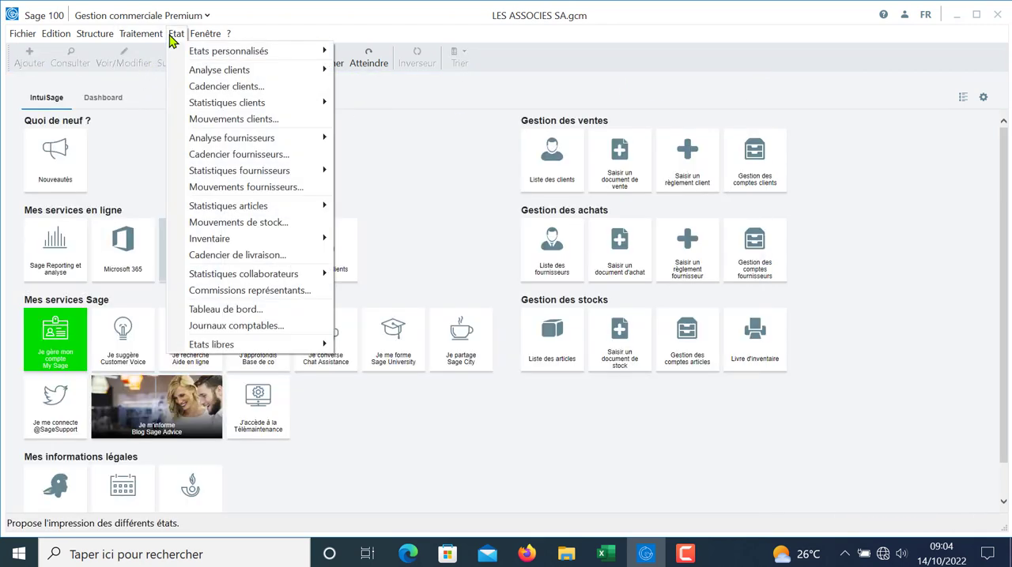
mouse_move(147, 35)
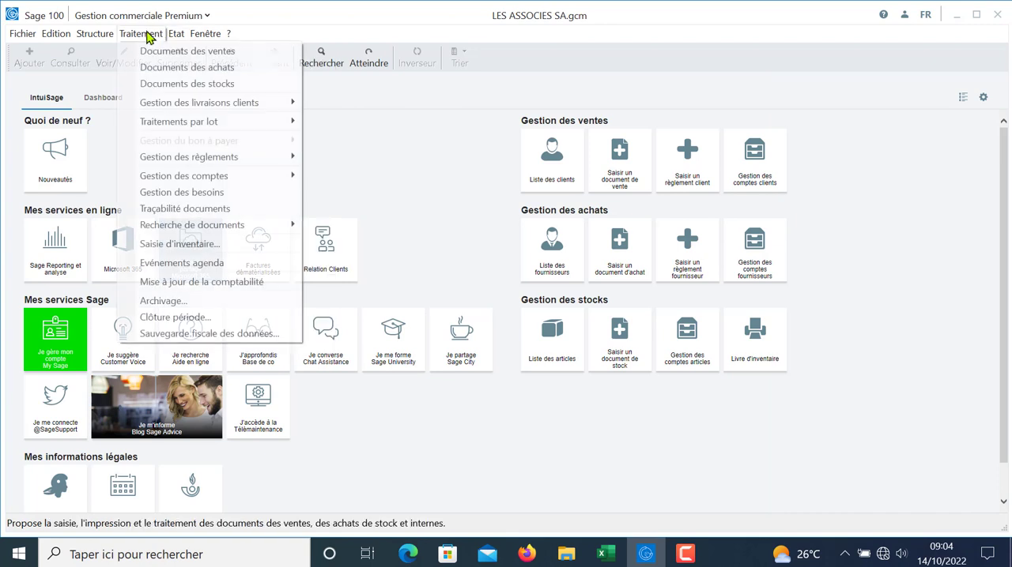
click(399, 175)
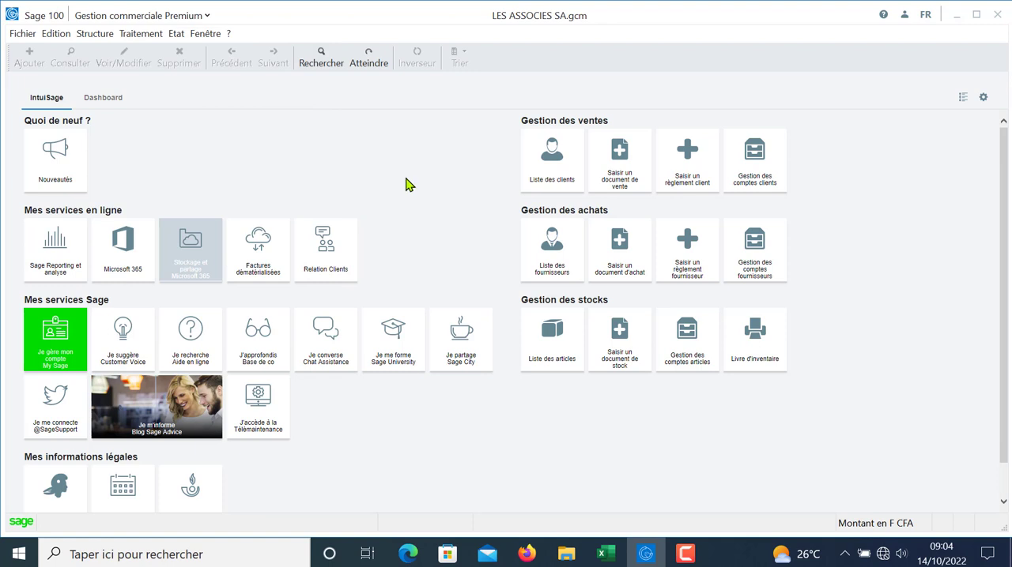
click(95, 35)
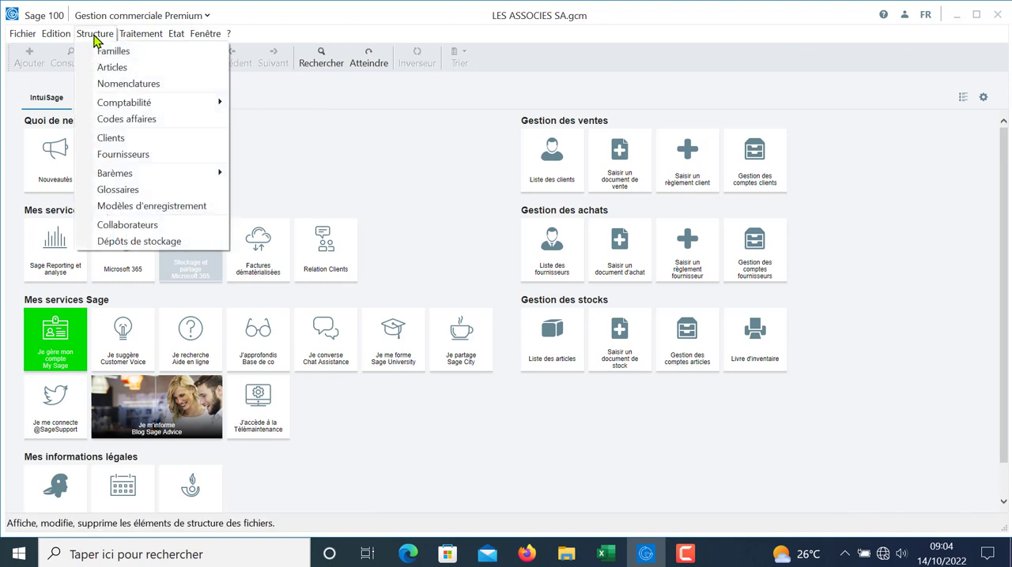
click(168, 208)
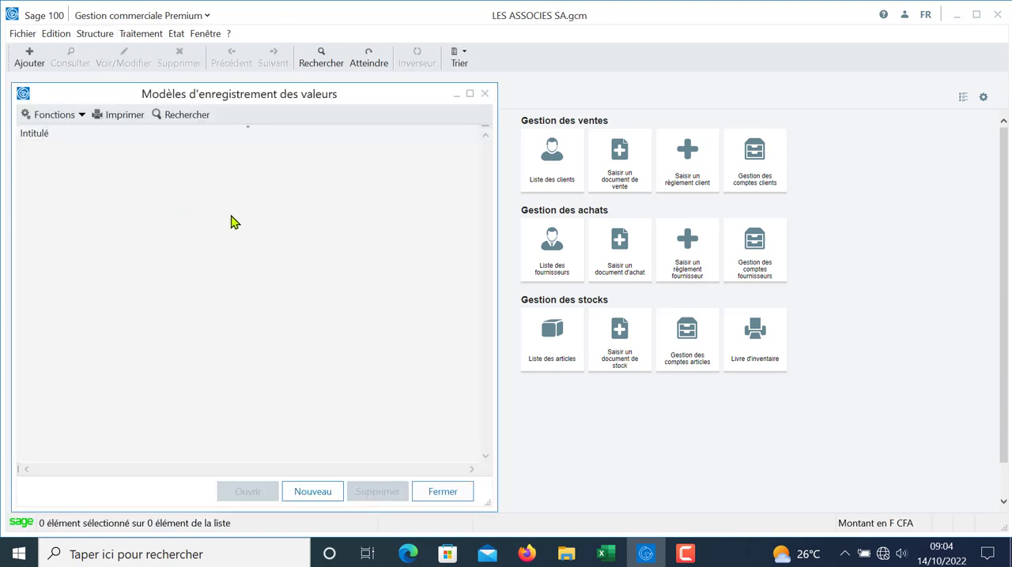
click(311, 493)
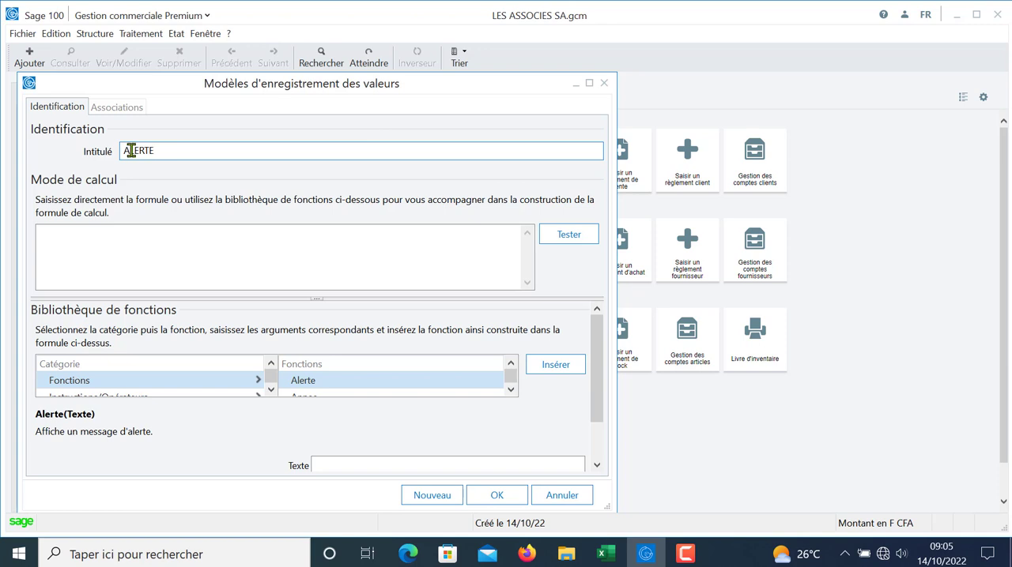
key(Tab)
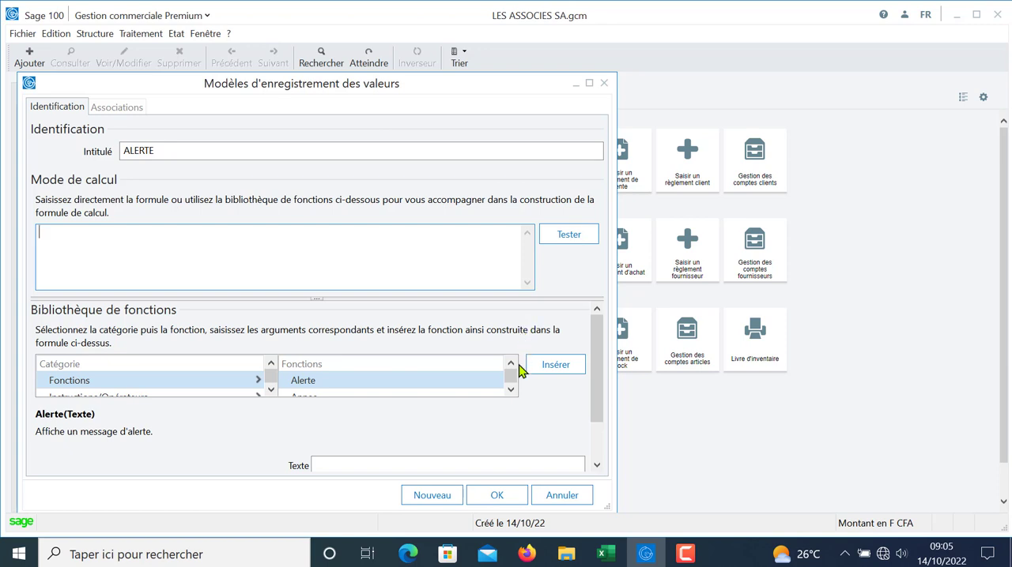
click(554, 496)
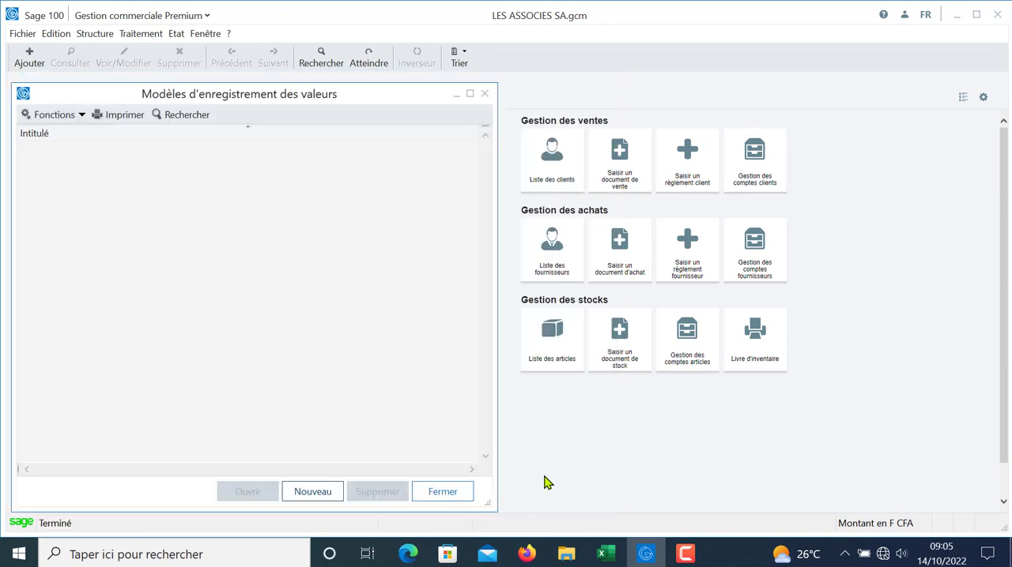
click(440, 495)
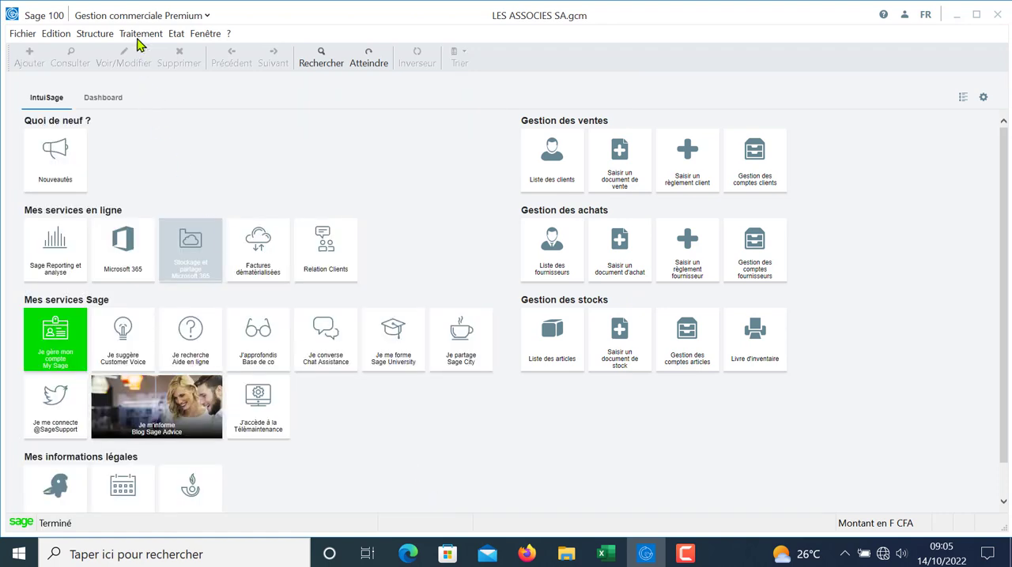
Step: Create a sales invoice (Facture) for the client CLIENTS DIVERS and validate its header
click(141, 33)
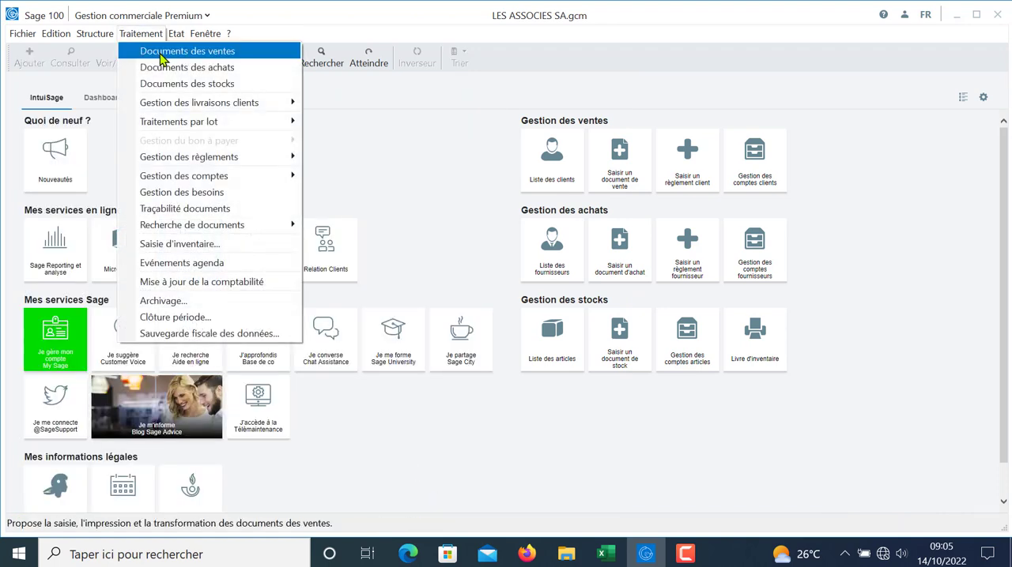
click(163, 51)
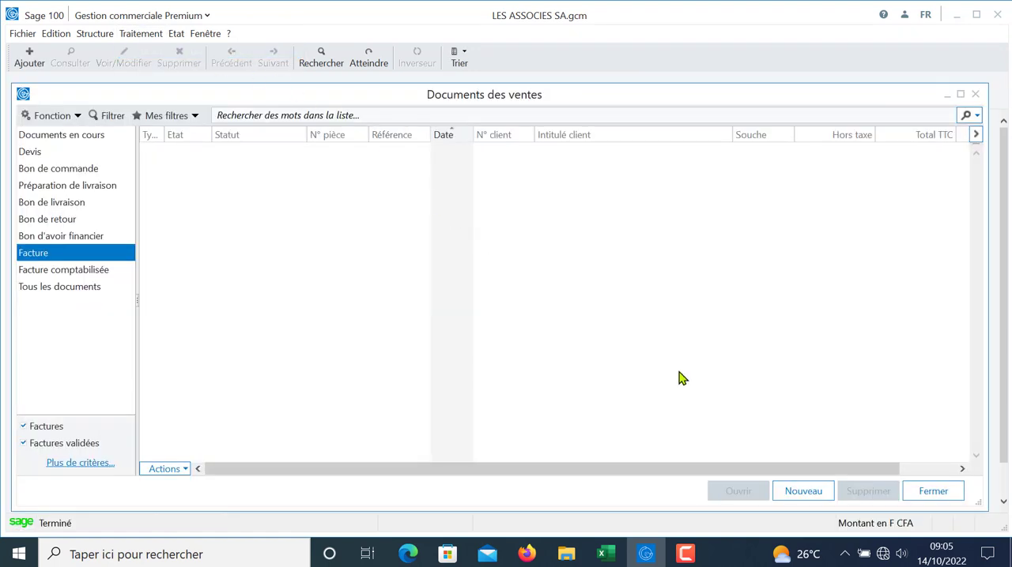
click(797, 491)
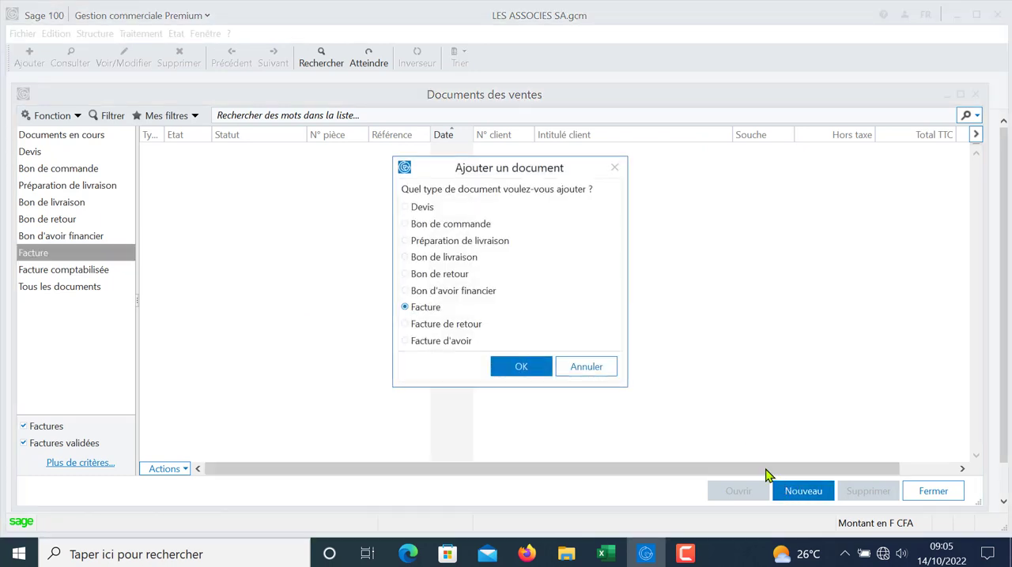
click(526, 376)
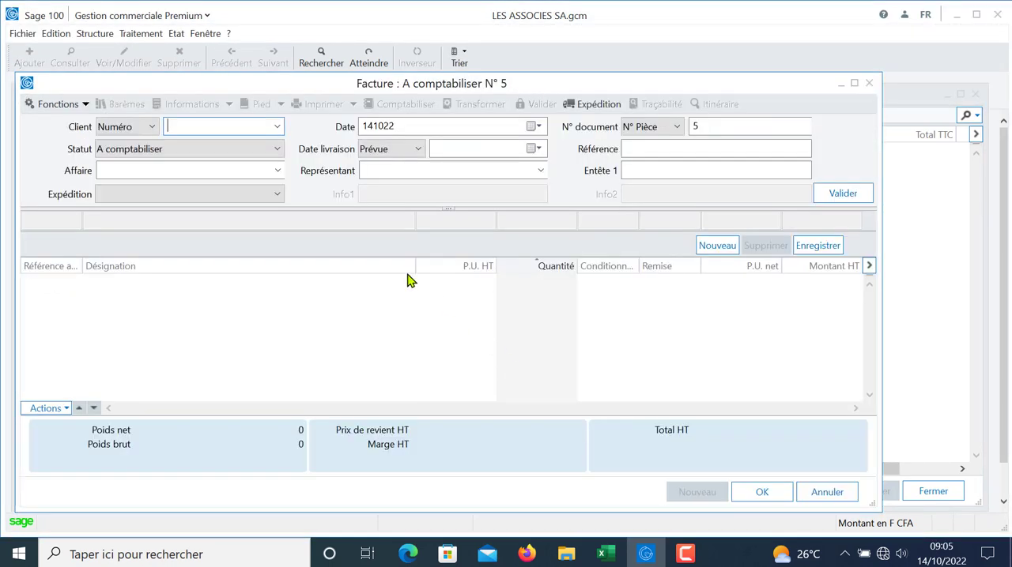
click(277, 127)
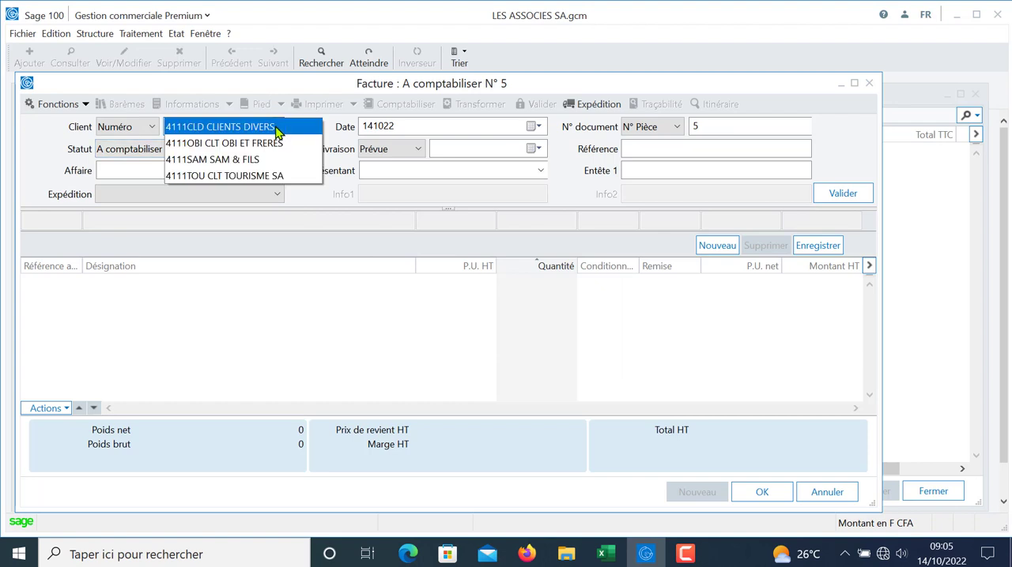
click(278, 129)
key(Tab)
key(Tab)
key(Tab)
key(Tab)
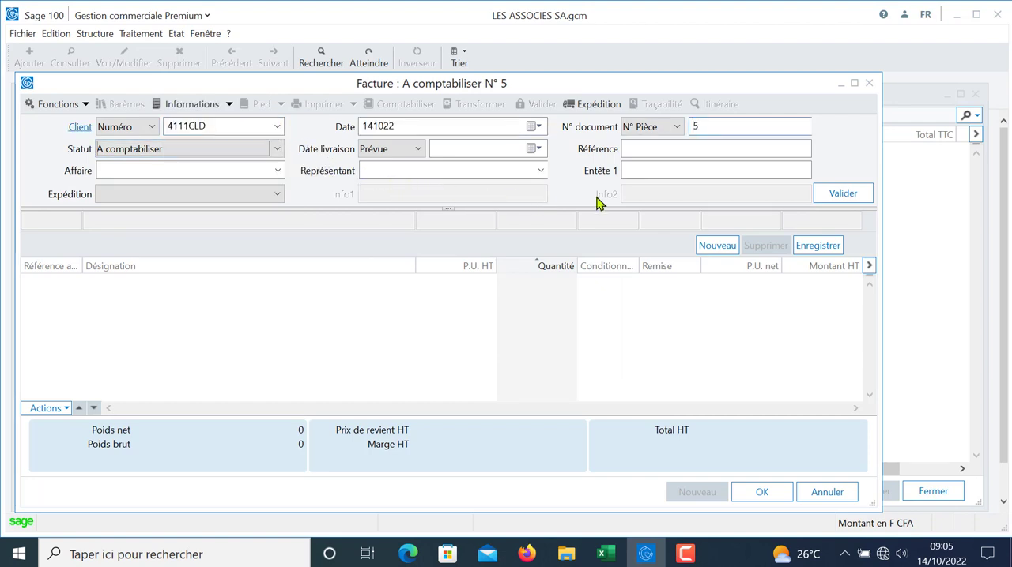
click(844, 196)
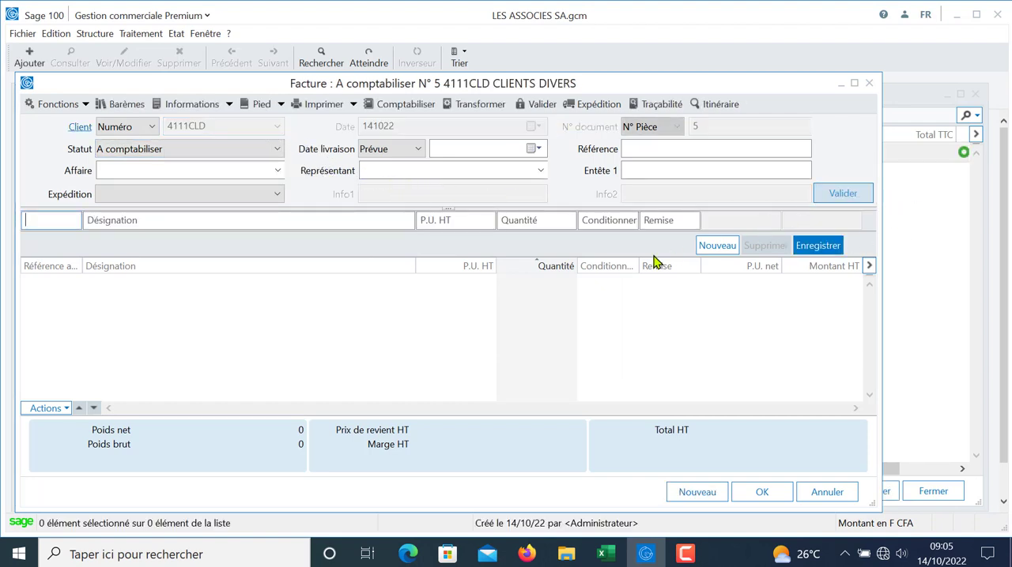
Step: Enter a sales invoice line for article IMP01 (IMPRIMANTE HP LASERJET) with quantity 12 and record it
text(IMP)
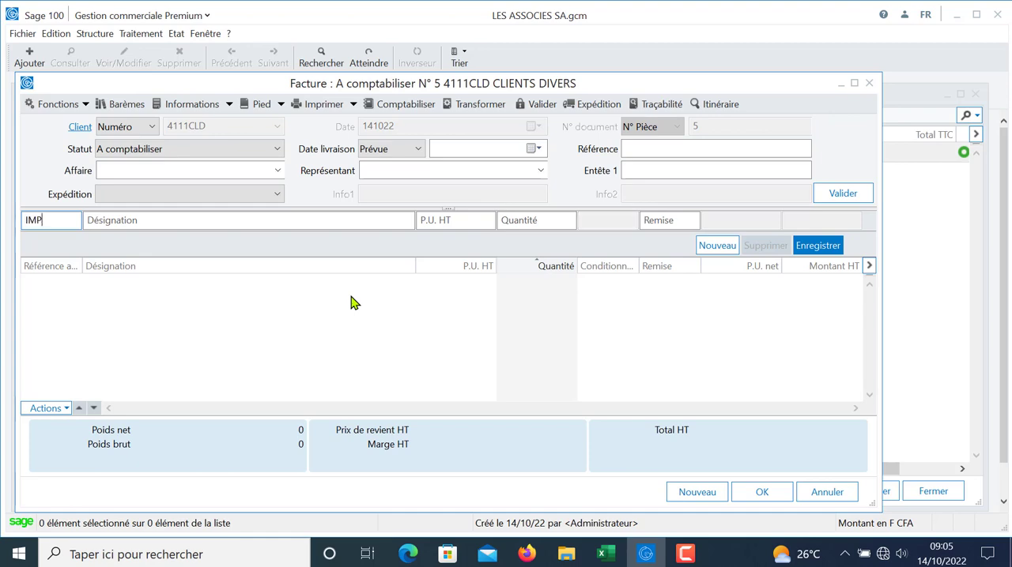
key(Tab)
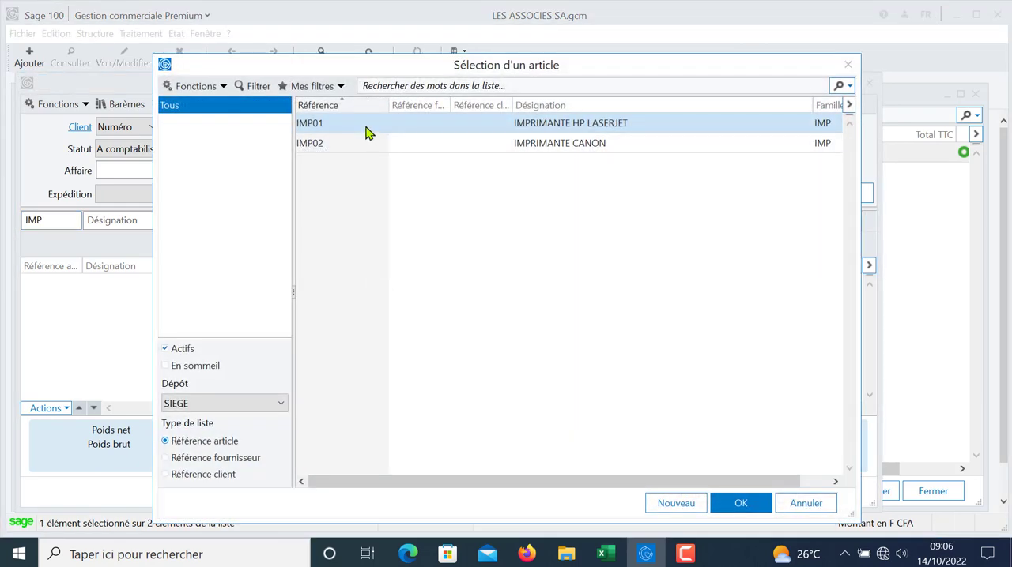
double_click(367, 132)
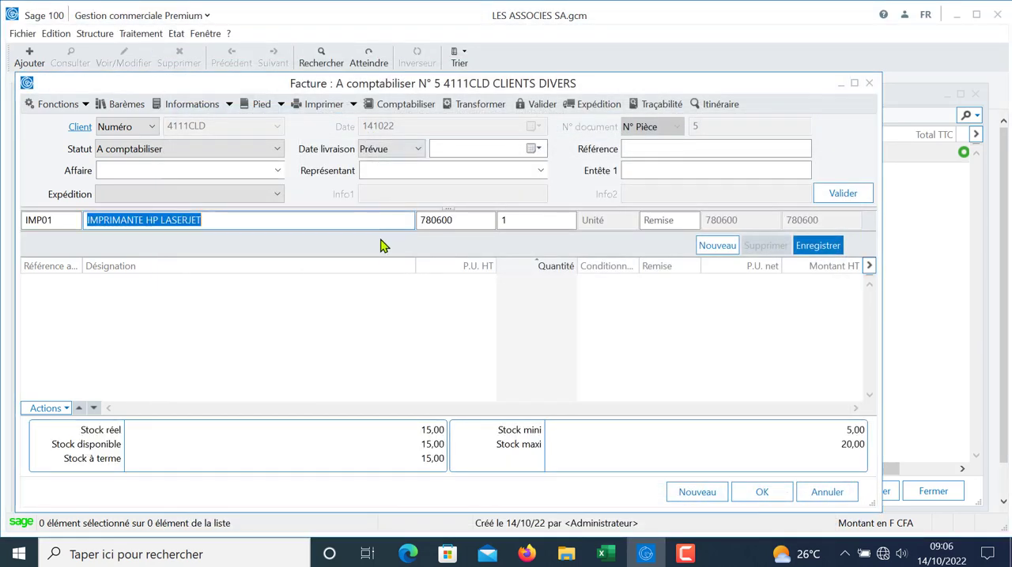
key(Tab)
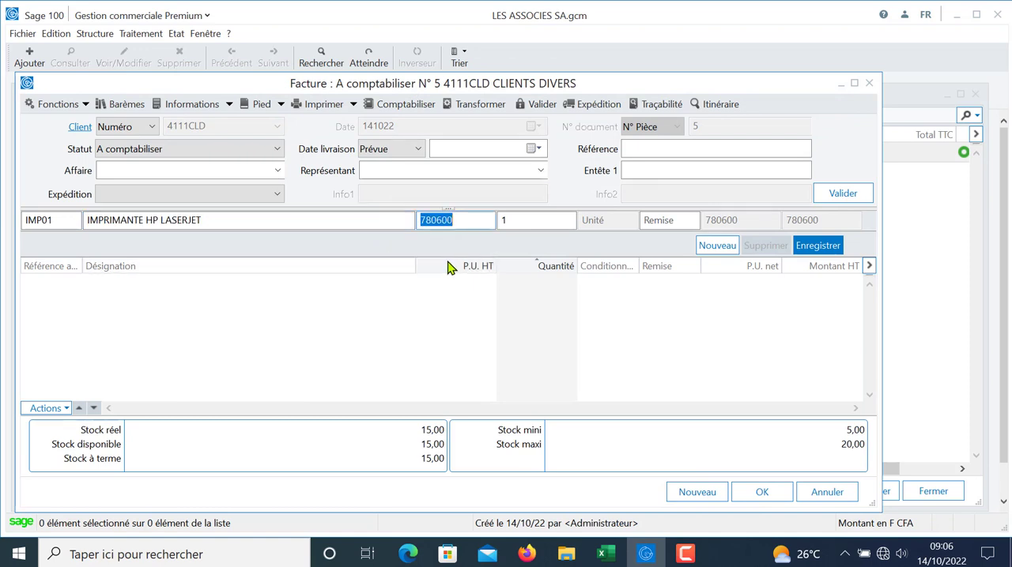
key(Tab)
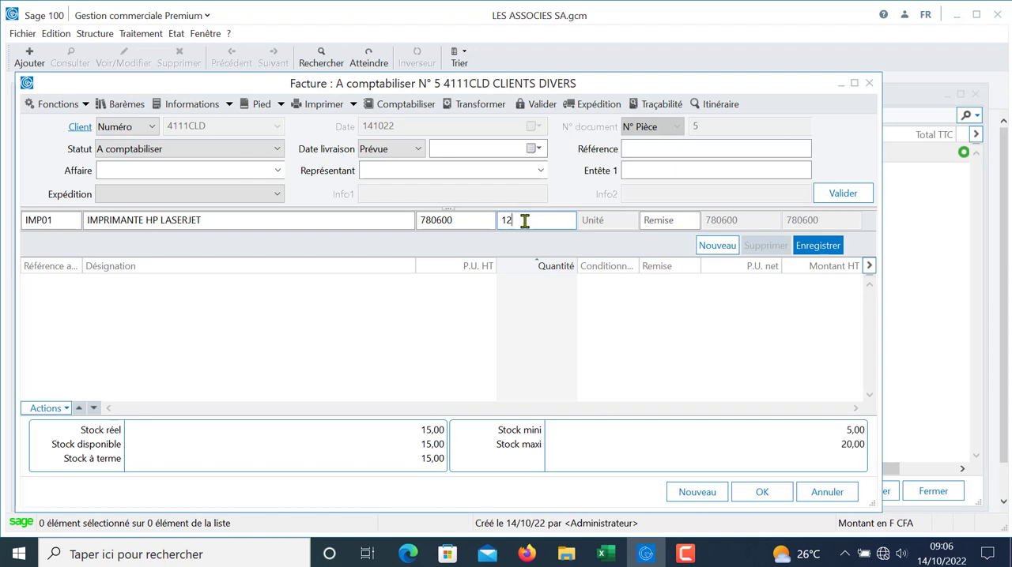
key(Tab)
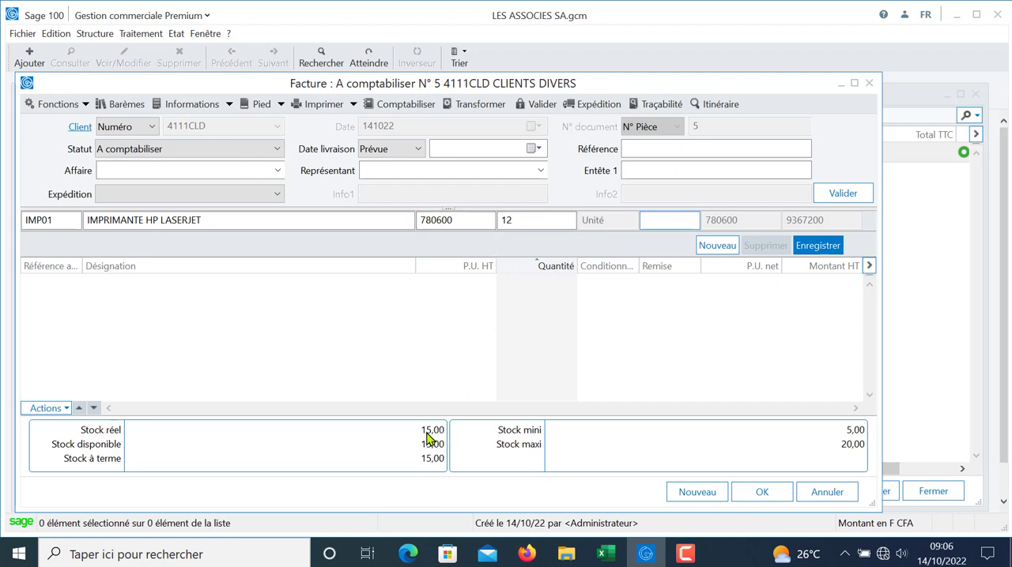
click(526, 221)
key(Return)
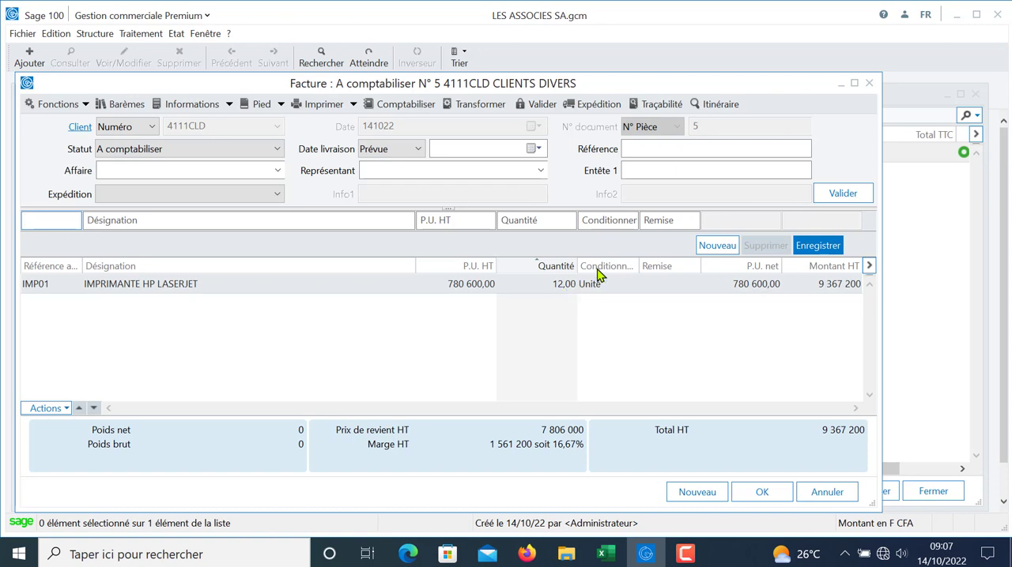
Step: Delete the IMP01 line from the sales invoice
click(491, 285)
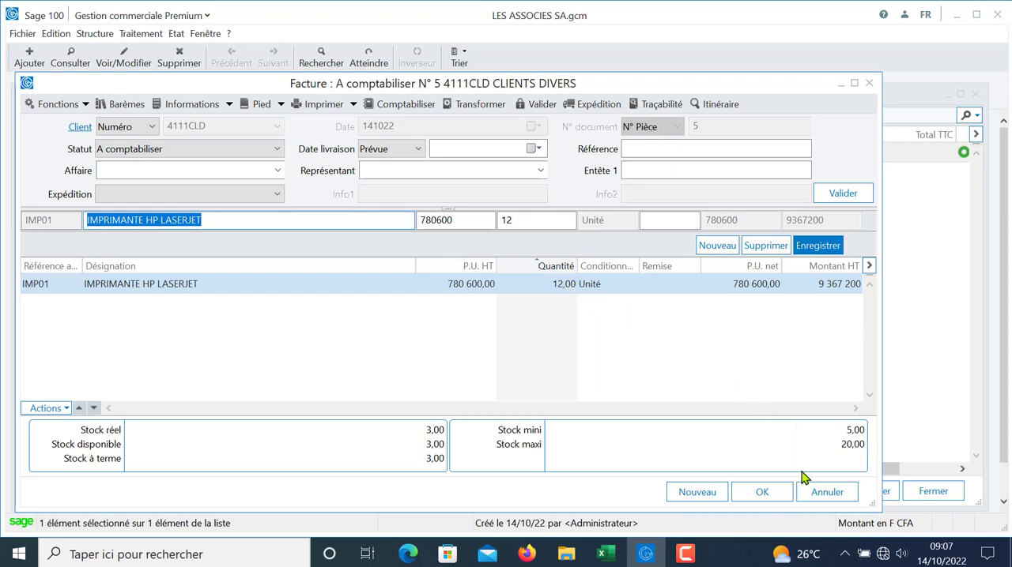
click(765, 246)
click(472, 332)
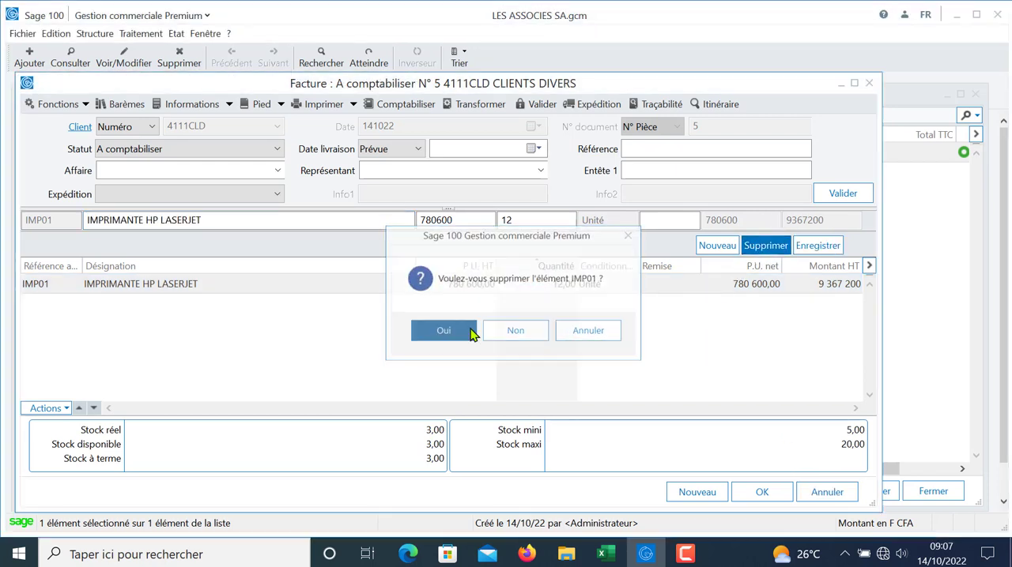
Step: Close the CLIENTS DIVERS sales invoice, delete it and close the sales documents list
click(868, 83)
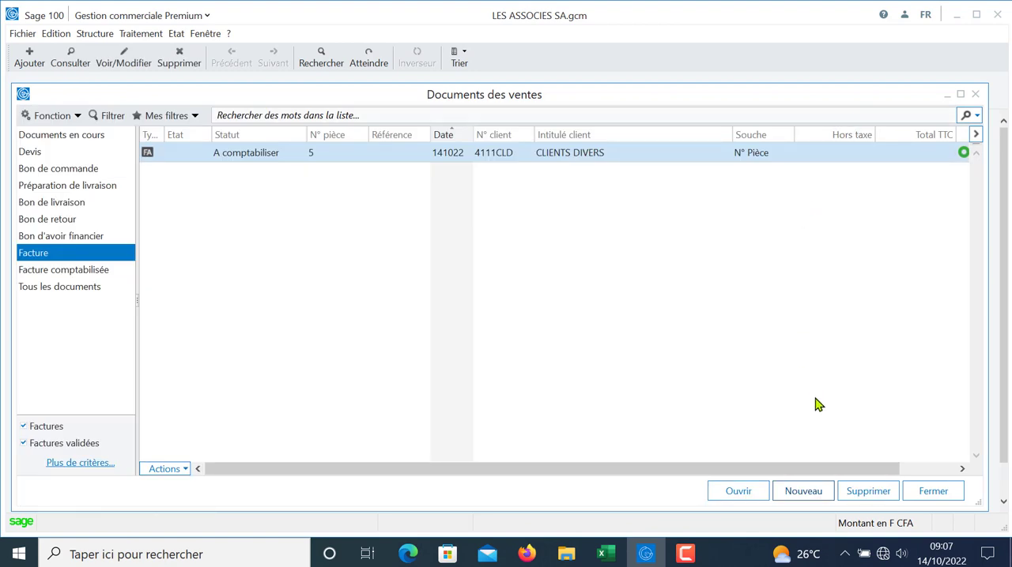
click(860, 488)
click(442, 336)
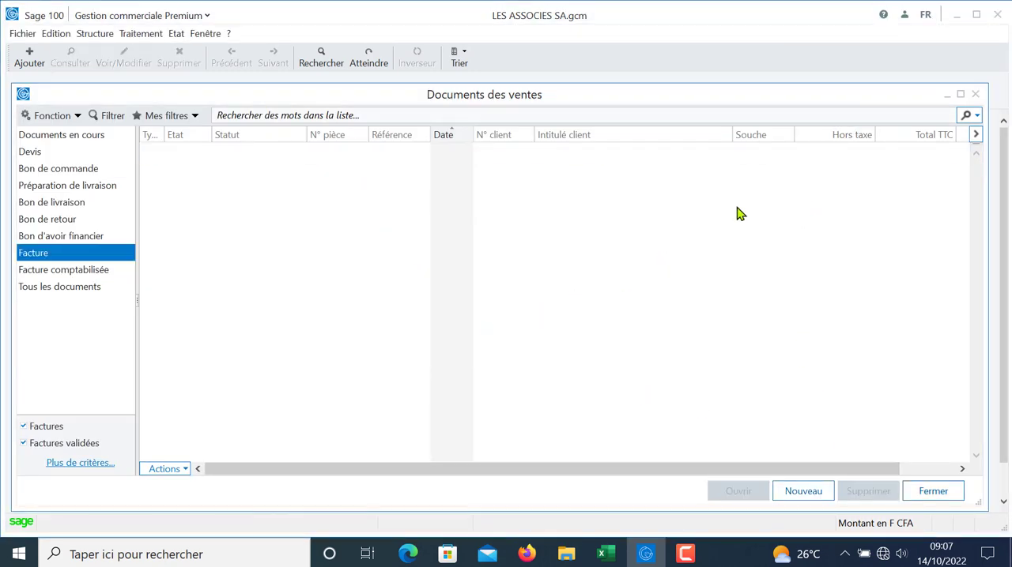
click(975, 95)
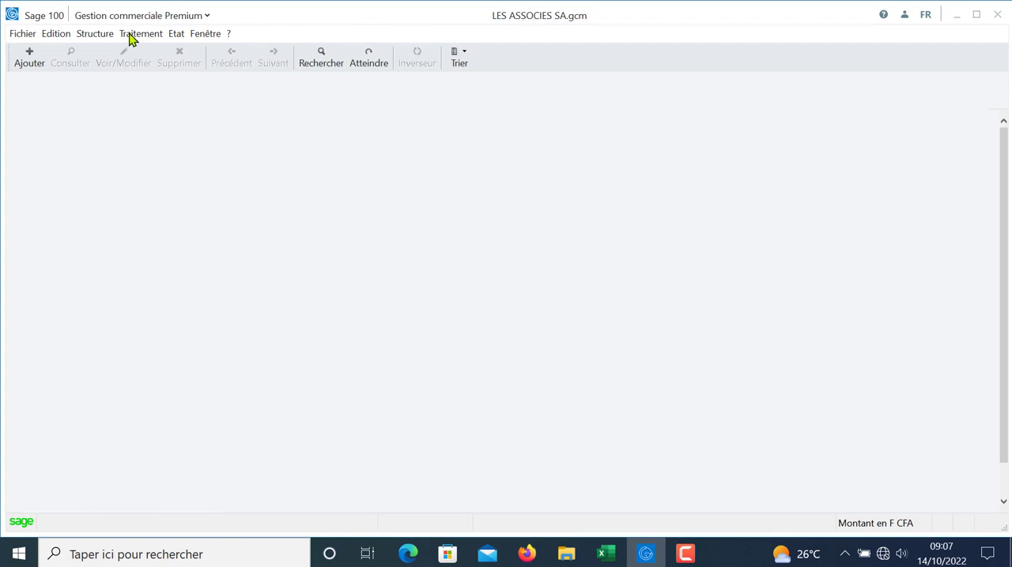
Step: Create a new value recording model (Modèle d'enregistrement) titled ALERTE
click(99, 35)
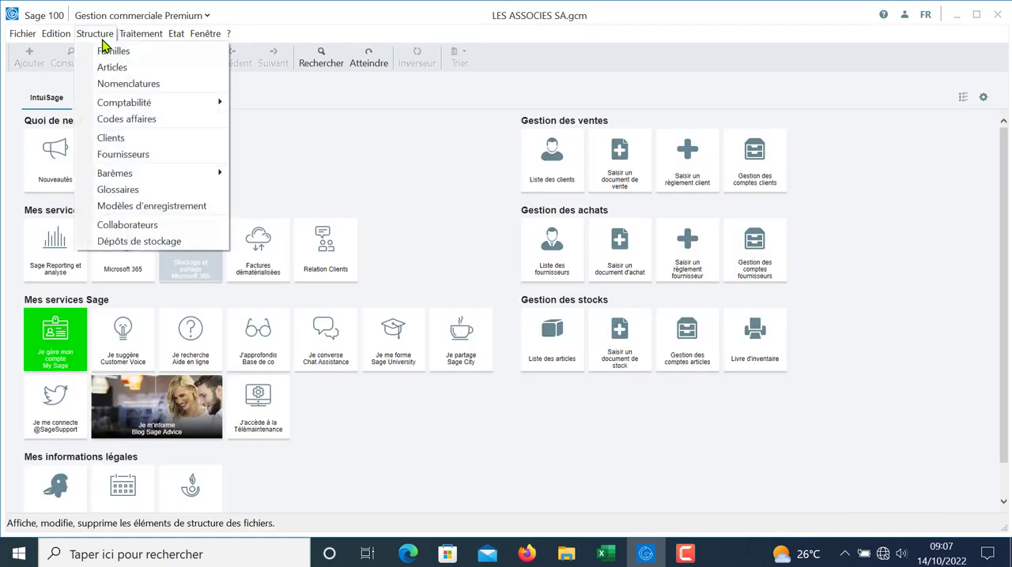
click(162, 207)
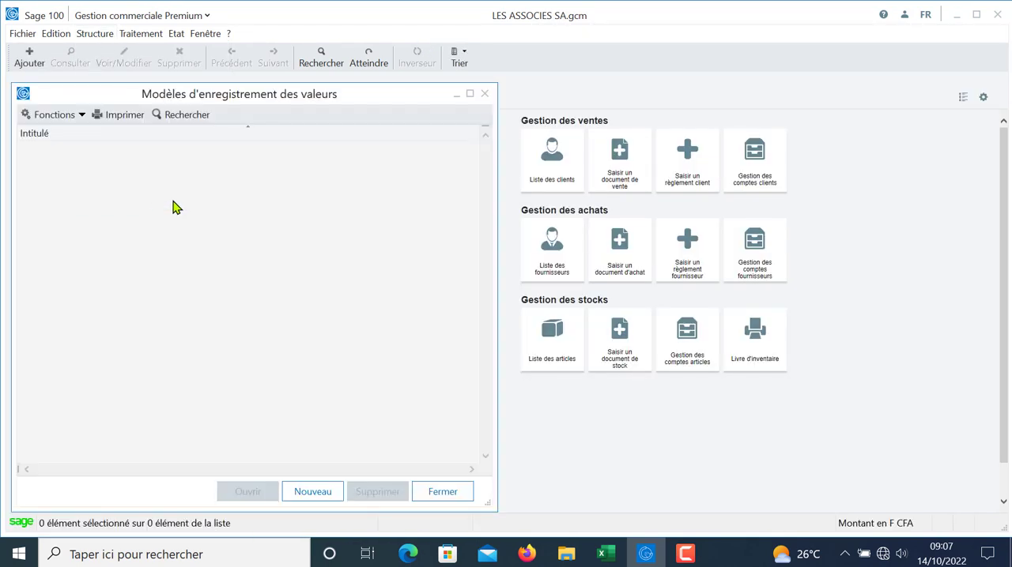
click(302, 490)
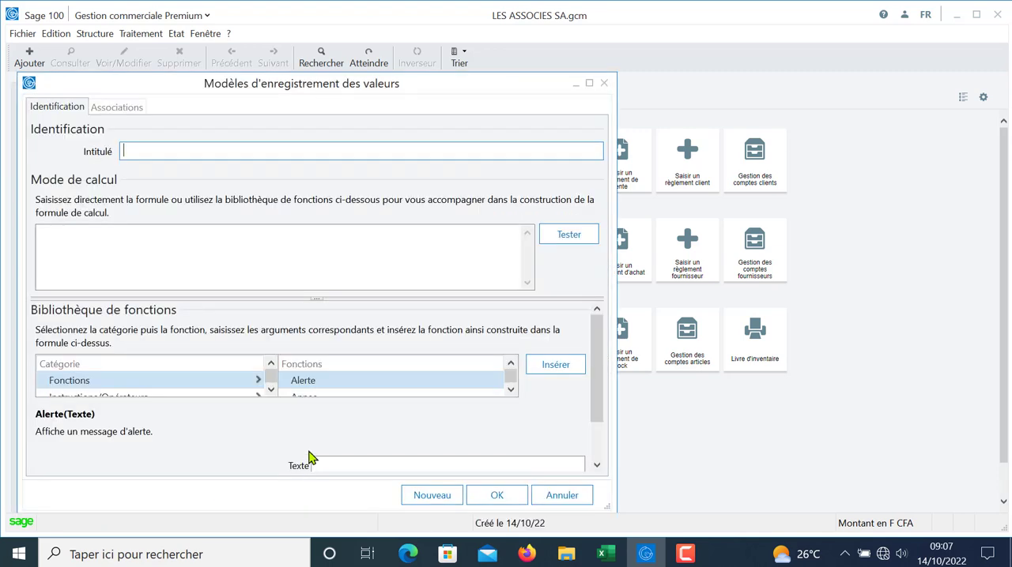
click(210, 230)
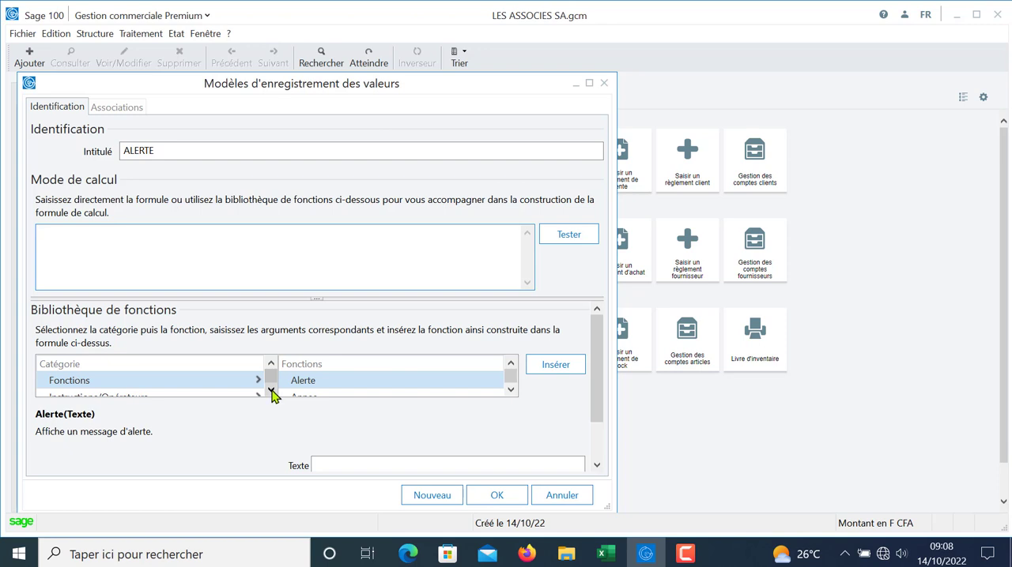
Step: Browse the available functions in the Fonctions category of the function library
click(511, 391)
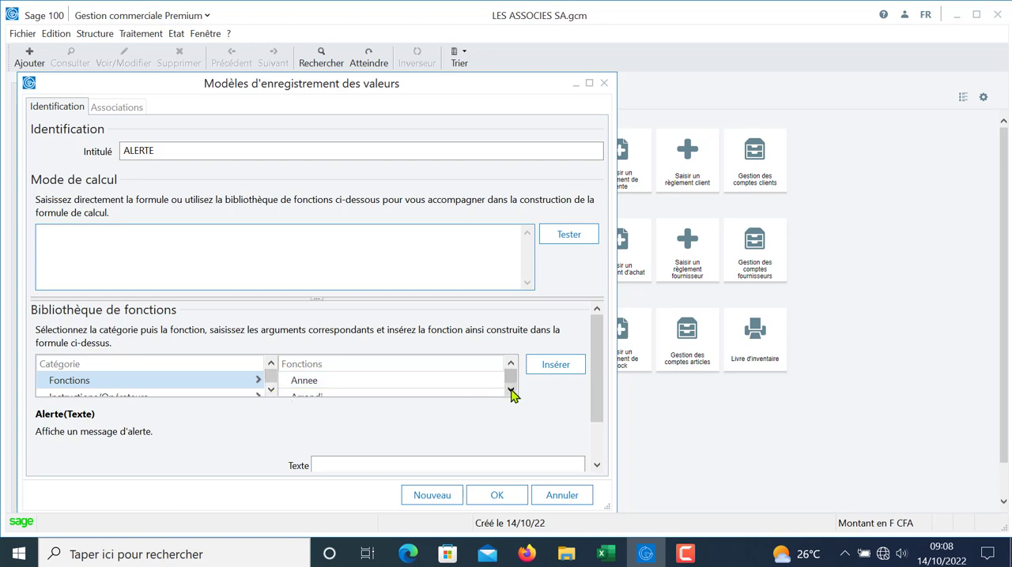
click(510, 391)
click(510, 391)
click(511, 391)
click(511, 391)
click(510, 391)
click(511, 391)
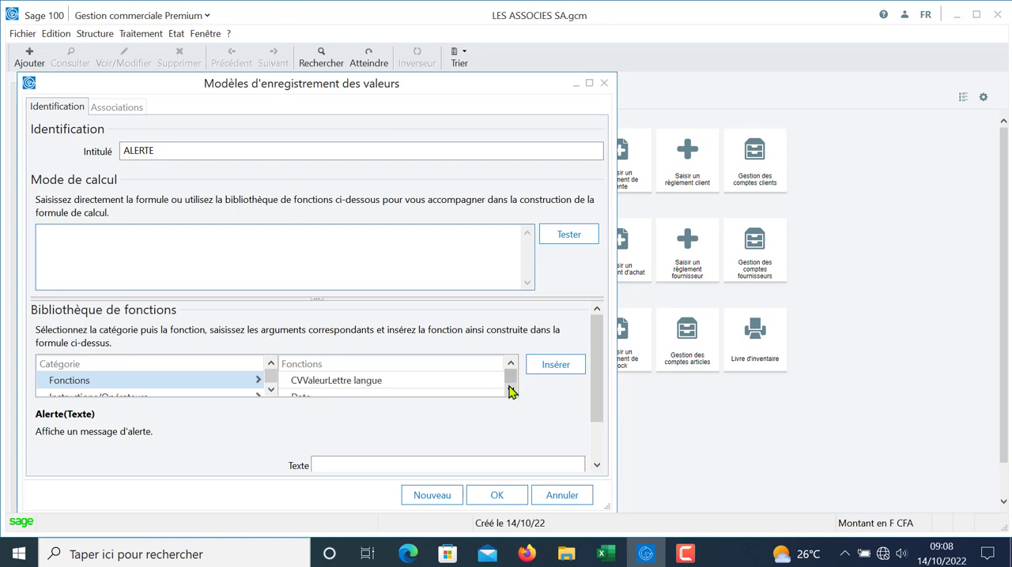
click(511, 392)
click(511, 392)
click(511, 392)
click(511, 391)
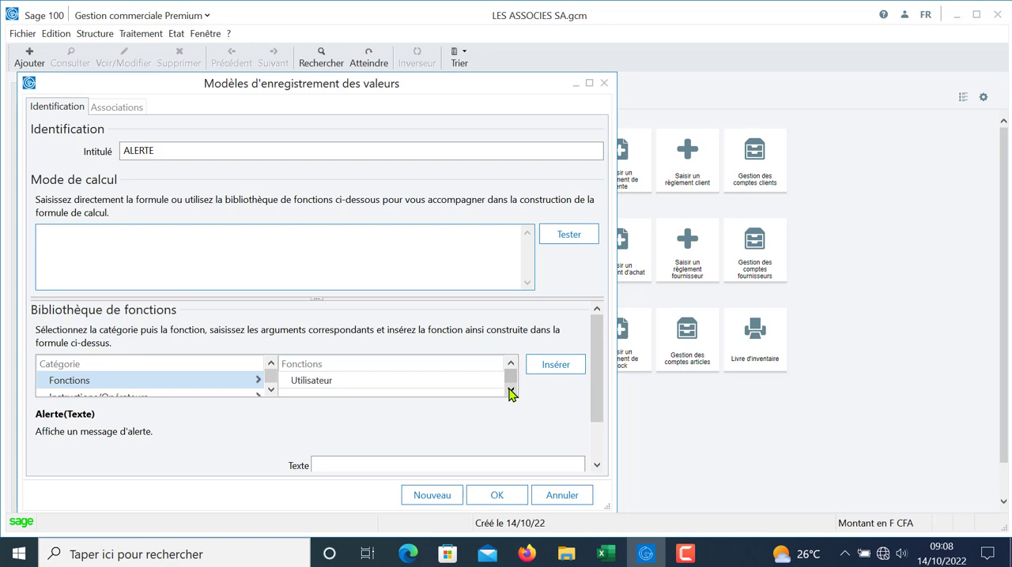
Step: Insert the Si instruction from the Instructions/Opérateurs category into the ALERTE model's calculation formula
click(270, 392)
click(188, 382)
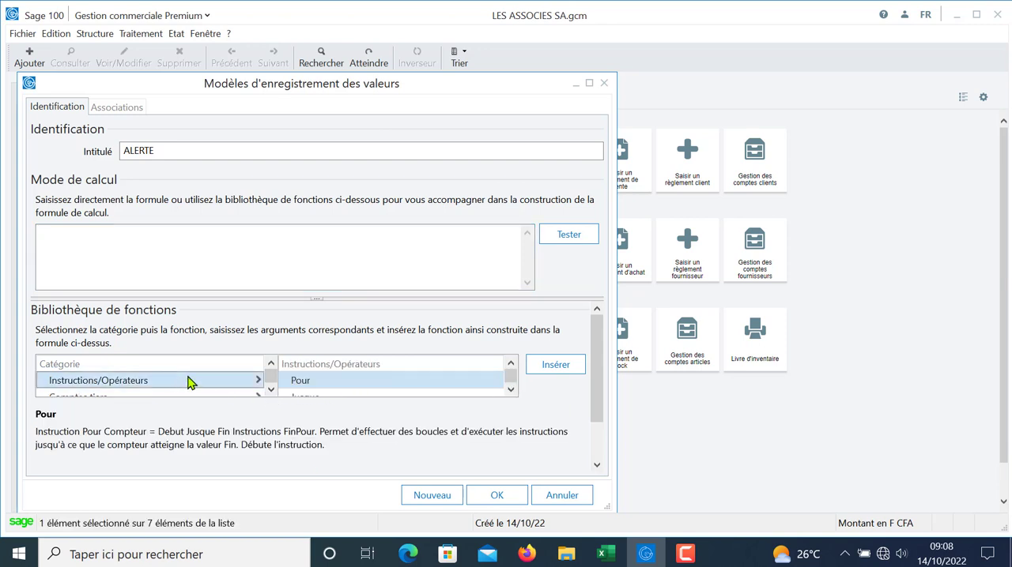
click(511, 392)
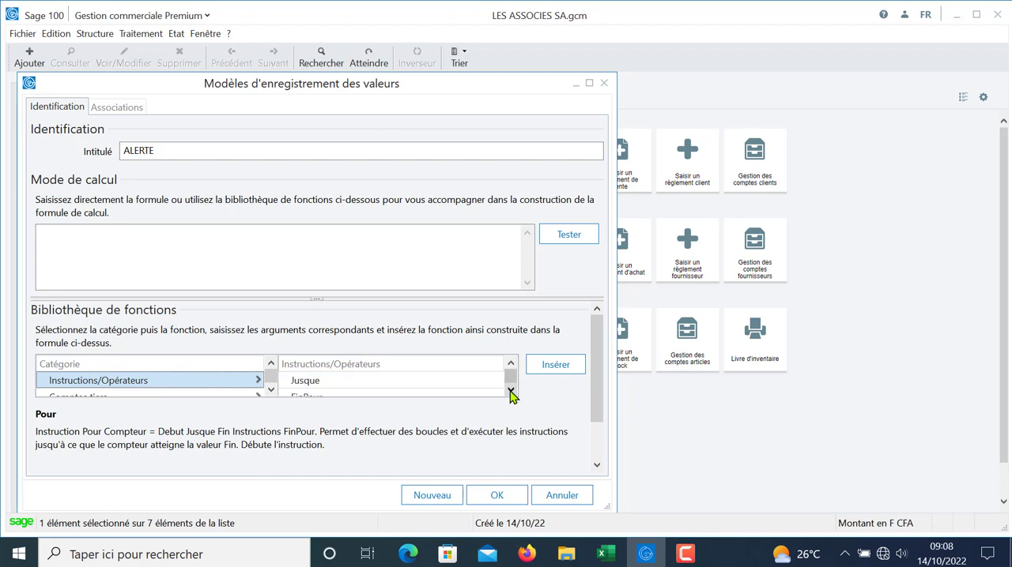
click(511, 392)
click(511, 392)
click(392, 382)
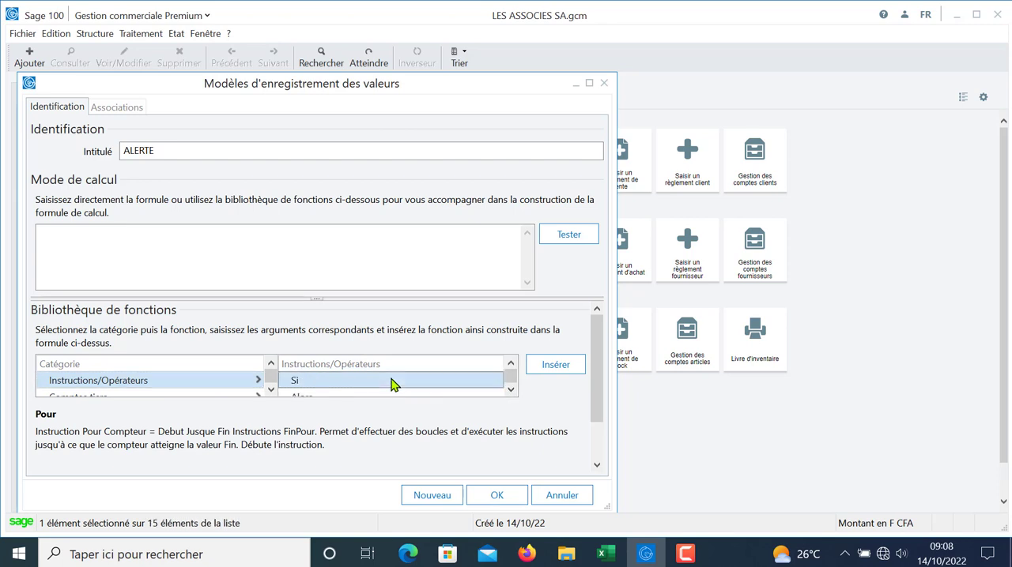
click(559, 367)
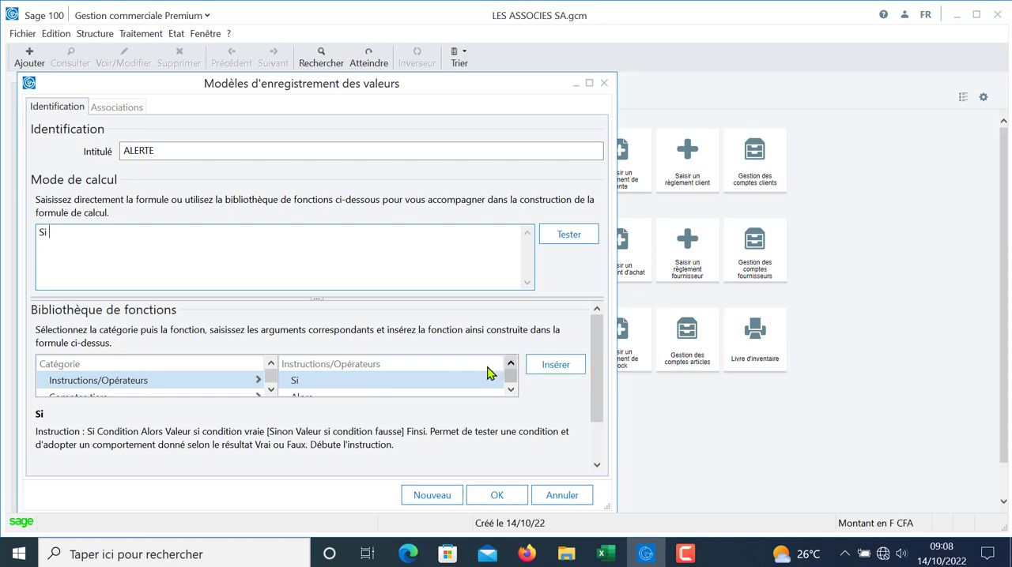
Step: Add the Stock réel field from the Articles category after Si in the formula, followed by a minus sign
click(270, 391)
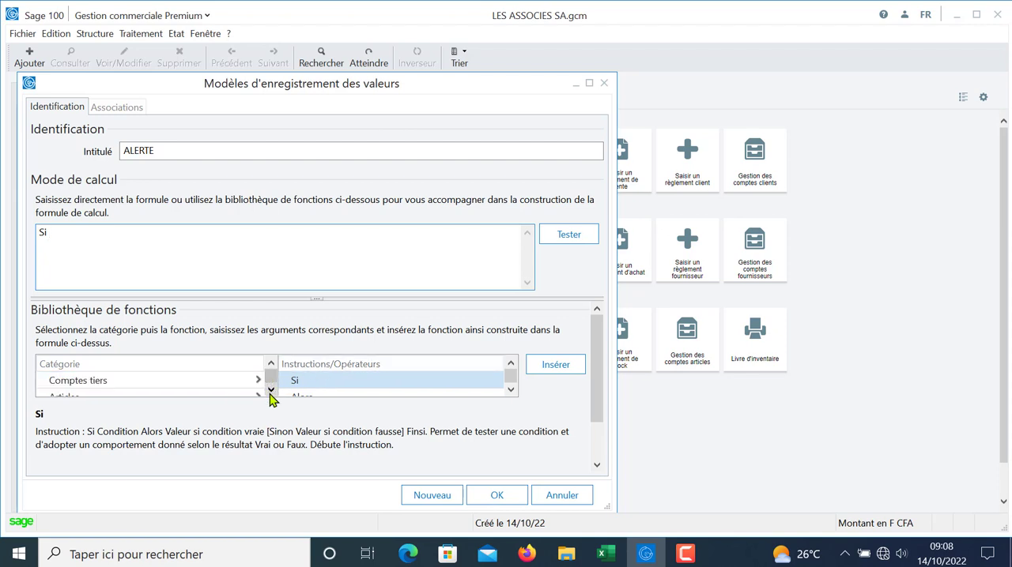
click(270, 391)
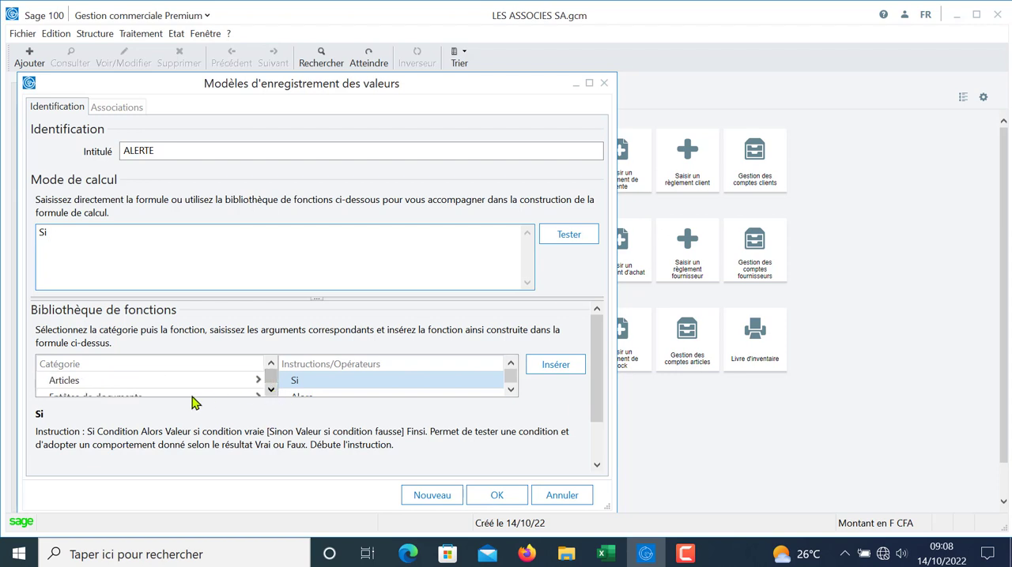
click(178, 387)
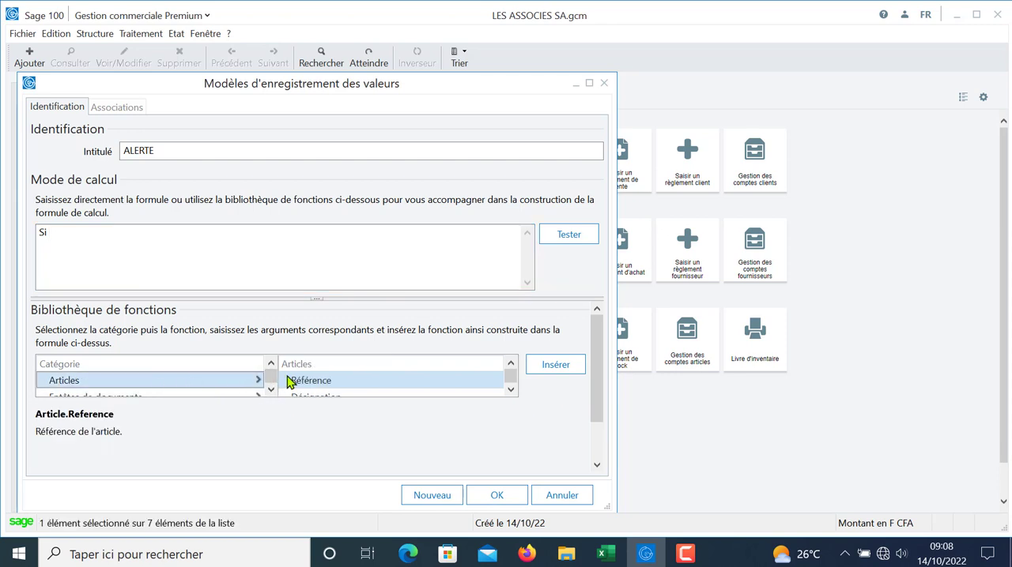
click(510, 392)
click(510, 392)
click(509, 392)
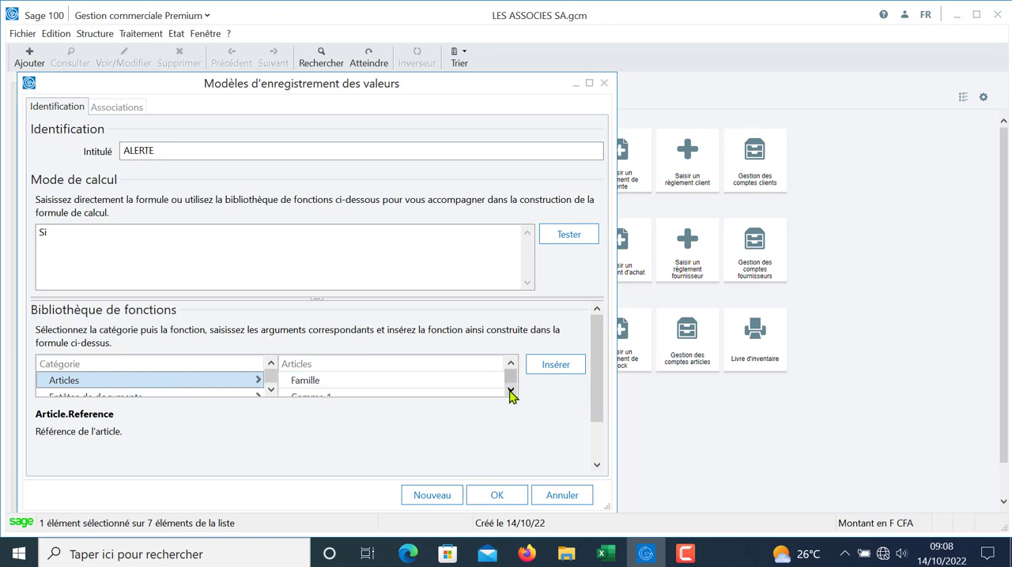
click(510, 392)
click(510, 392)
click(510, 392)
click(510, 392)
click(510, 392)
click(510, 392)
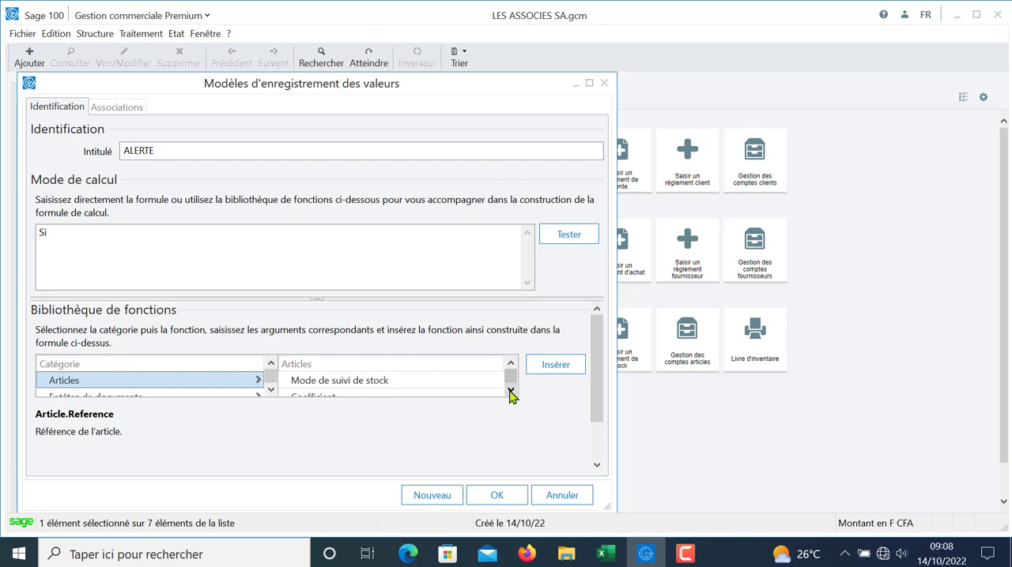
click(510, 392)
click(510, 392)
click(510, 392)
click(509, 392)
click(510, 392)
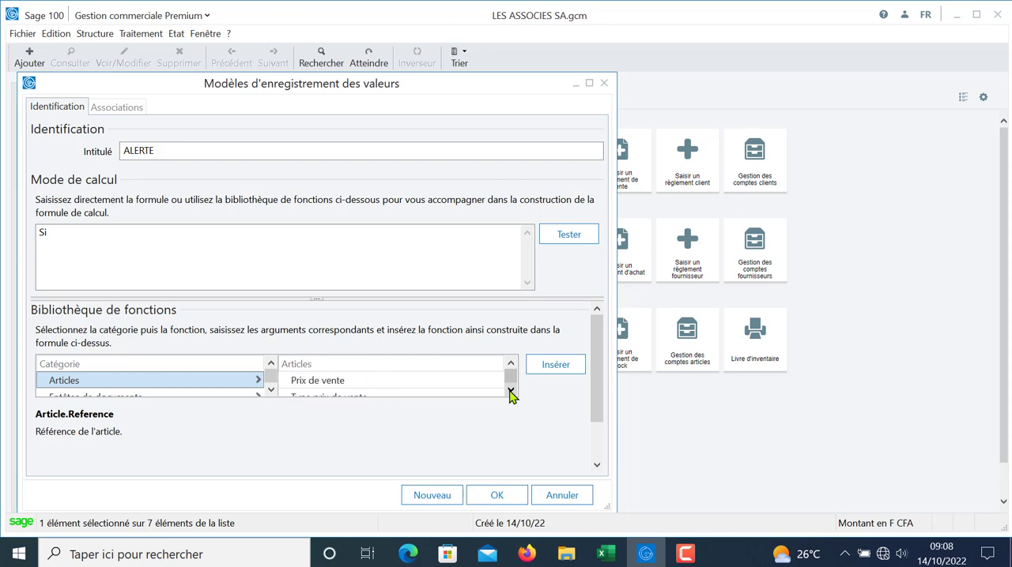
click(509, 392)
click(510, 392)
click(510, 392)
click(509, 392)
click(510, 392)
click(510, 392)
click(509, 392)
click(510, 392)
click(510, 392)
click(510, 392)
click(510, 392)
click(510, 392)
click(510, 392)
click(510, 392)
click(510, 392)
click(510, 392)
click(509, 392)
click(510, 392)
click(510, 392)
click(509, 392)
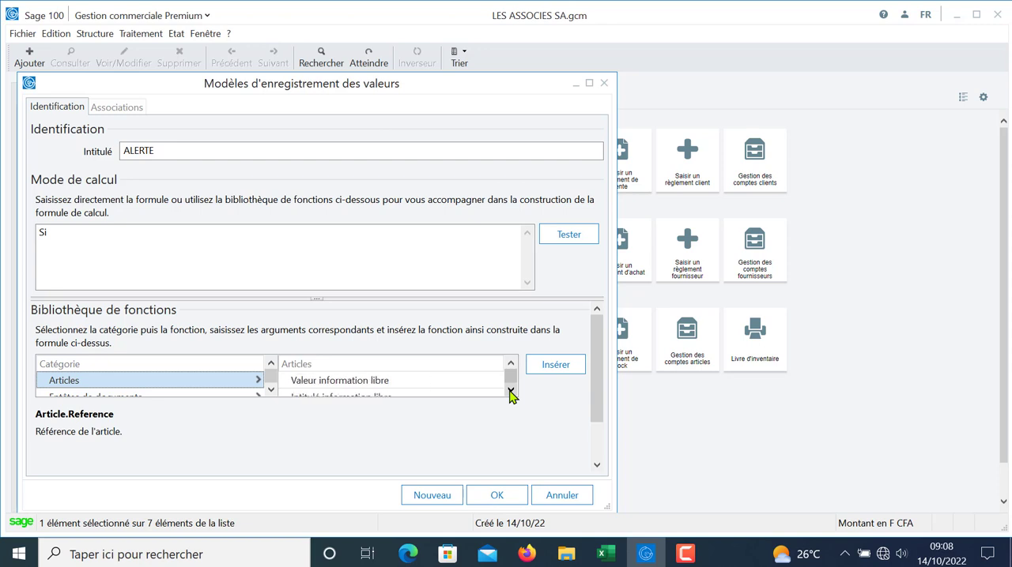
click(510, 392)
click(510, 392)
click(510, 392)
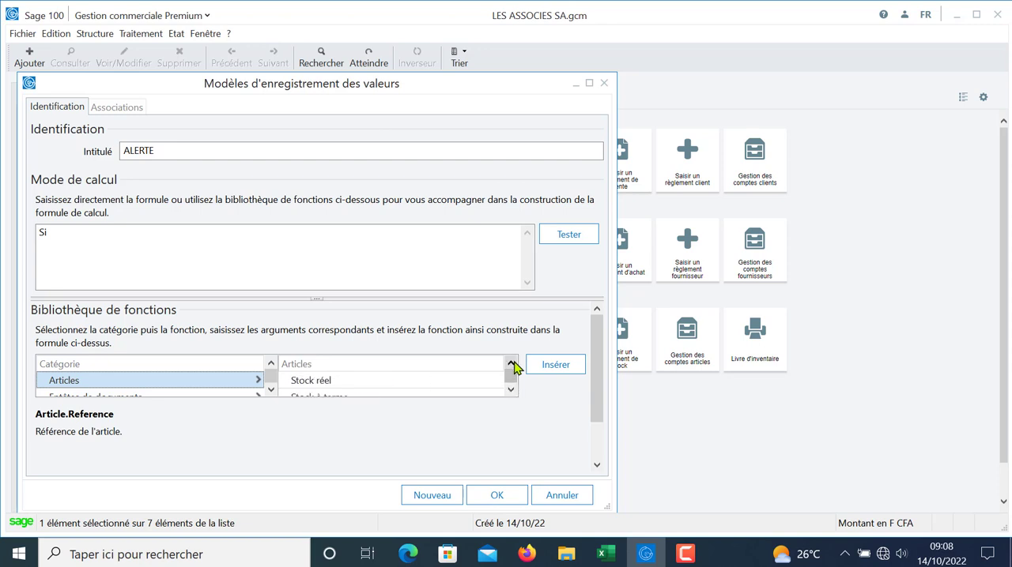
click(335, 386)
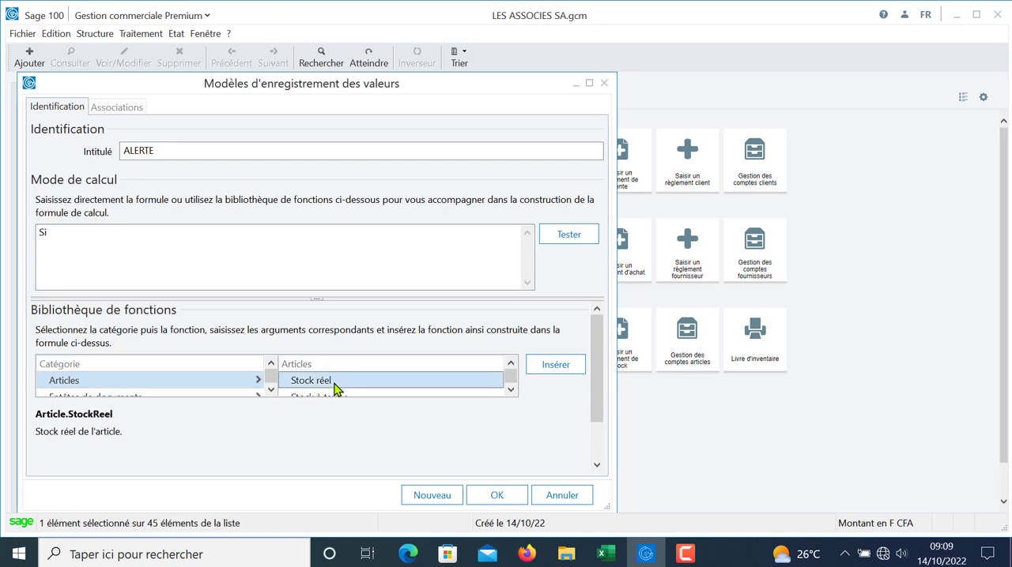
double_click(335, 385)
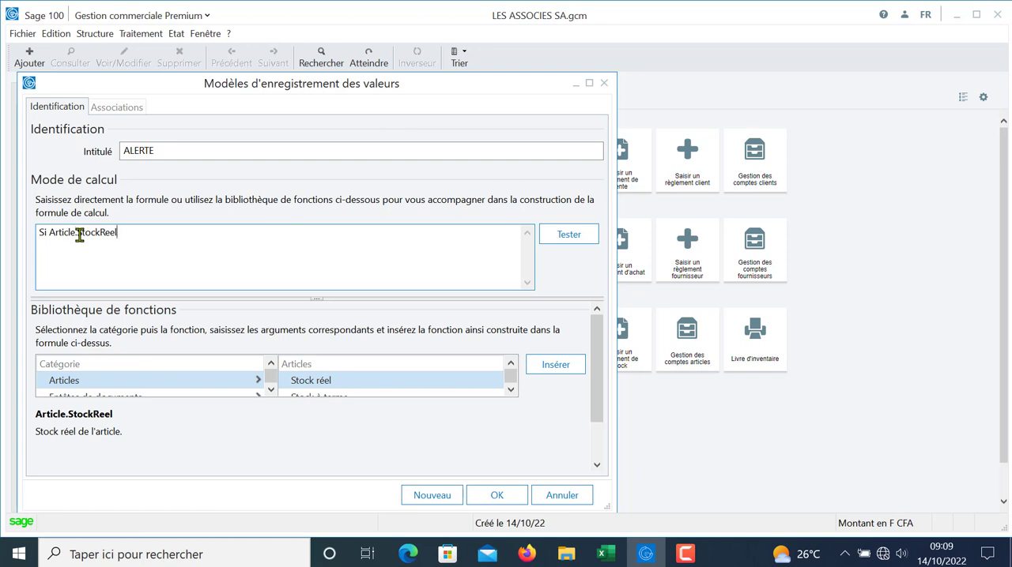
Step: Insert the Quantité field from the Lignes de documents category after the minus sign in the formula
click(271, 392)
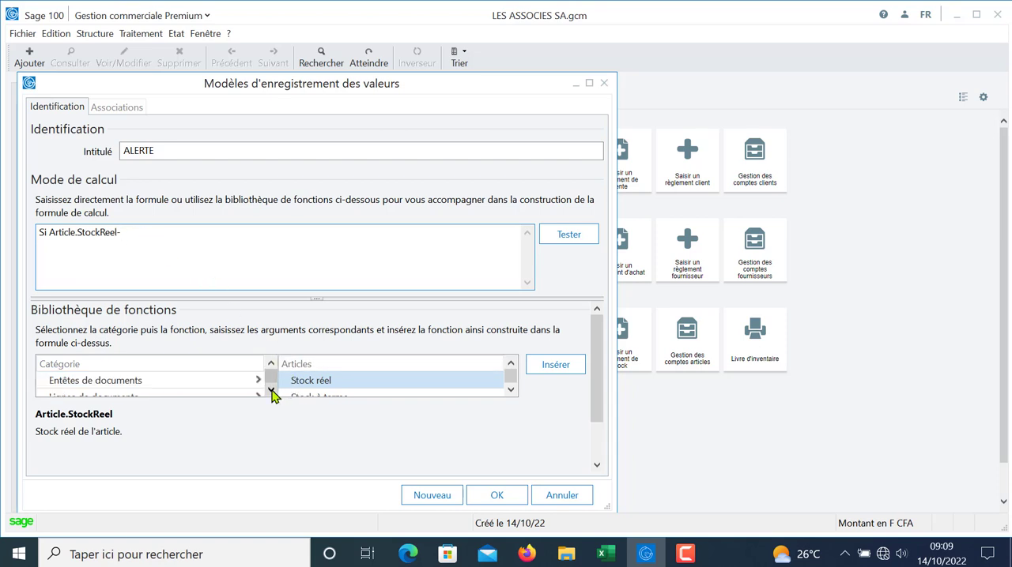
click(271, 392)
click(151, 383)
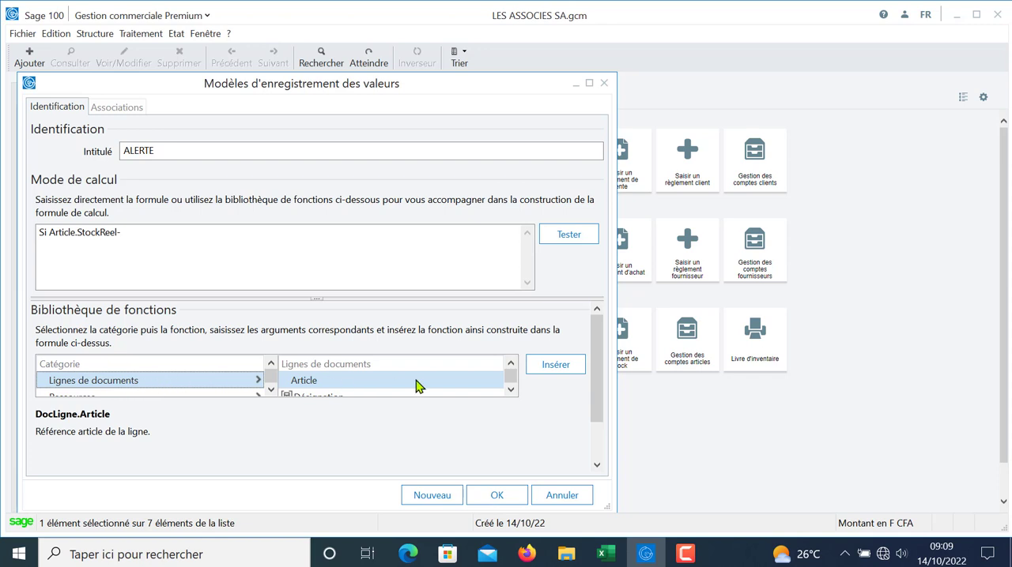
click(510, 392)
click(510, 391)
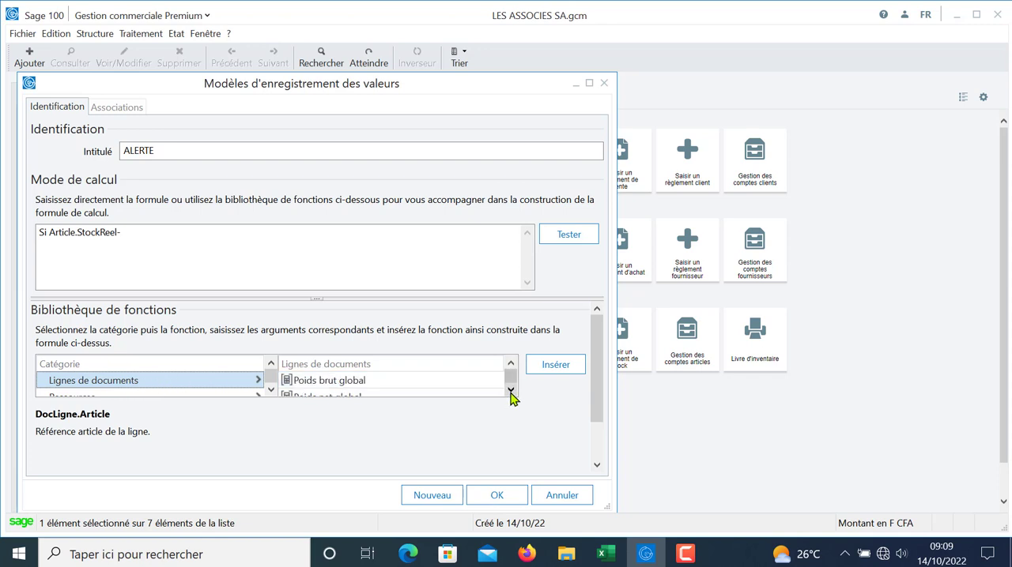
click(510, 392)
click(510, 391)
click(510, 391)
click(510, 391)
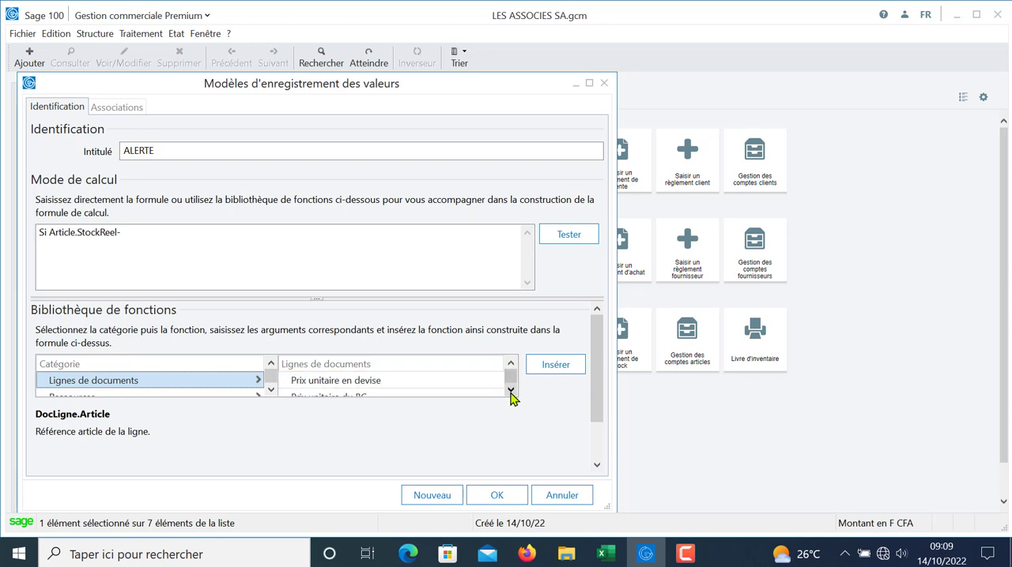
click(510, 391)
click(510, 391)
click(510, 391)
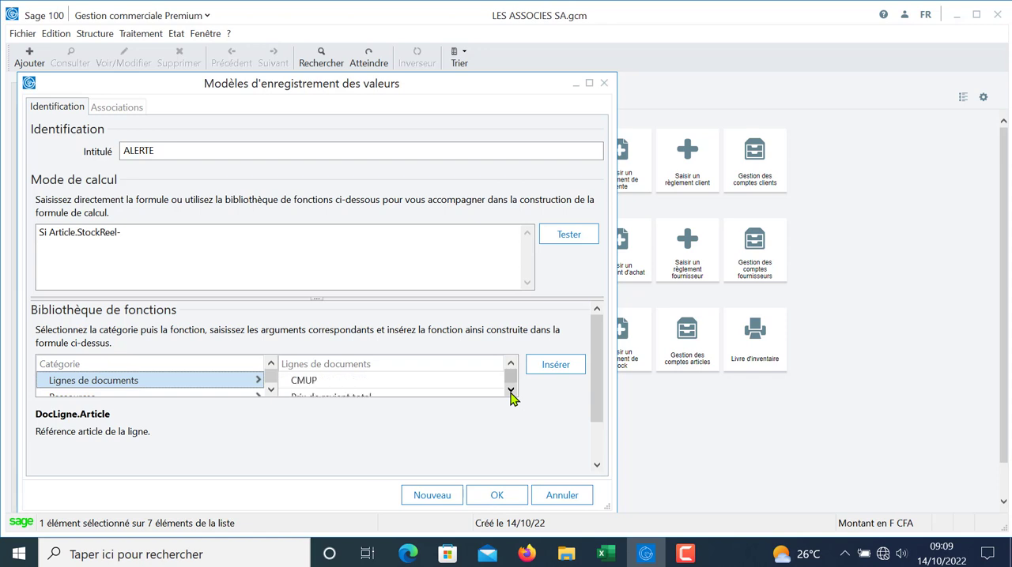
click(510, 391)
click(510, 391)
click(509, 391)
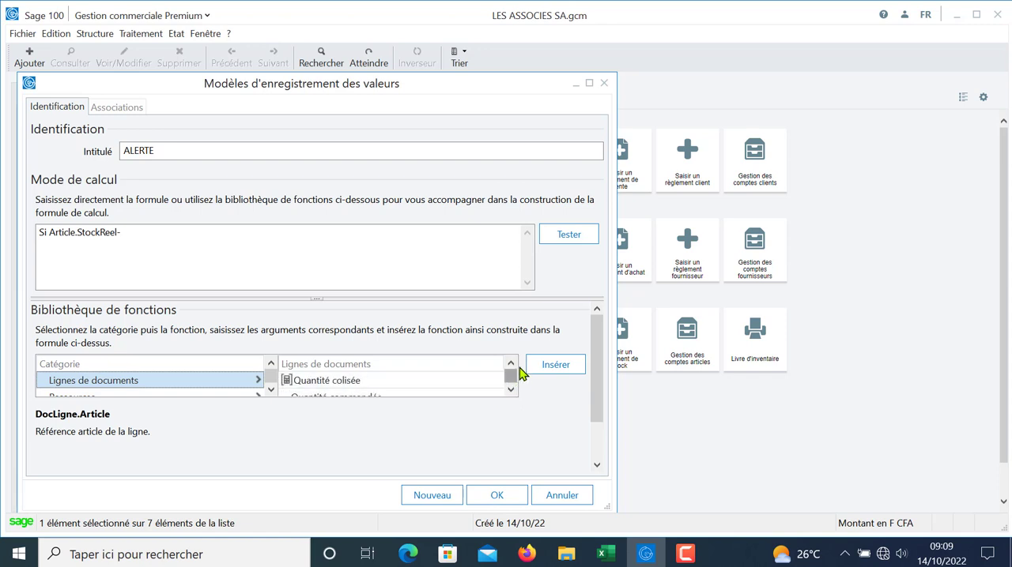
click(510, 363)
click(330, 384)
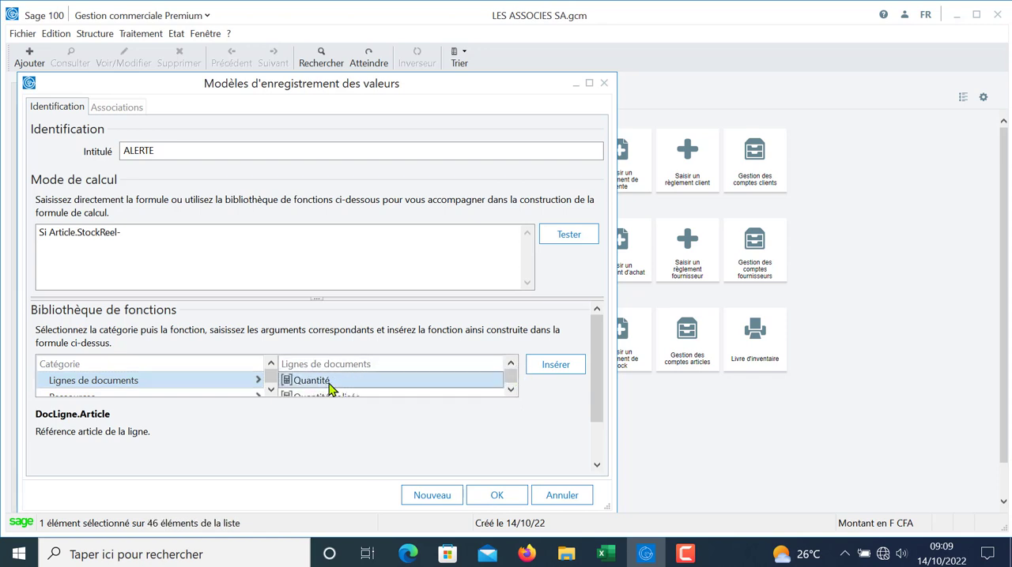
click(543, 370)
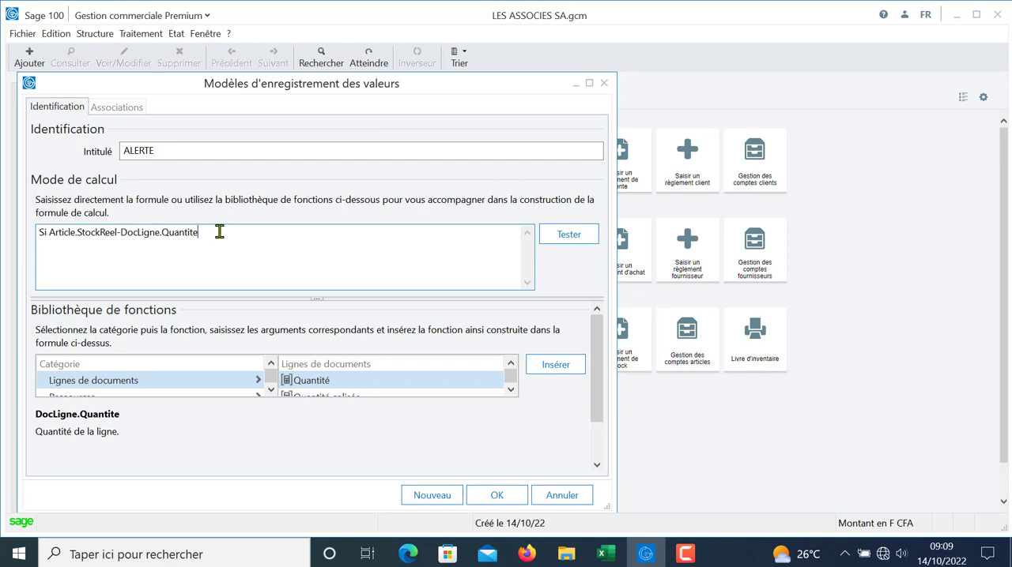
Step: Complete the condition with <= and the Stock mini field from the Articles category, followed by ALORS
text(<=)
click(271, 365)
click(271, 365)
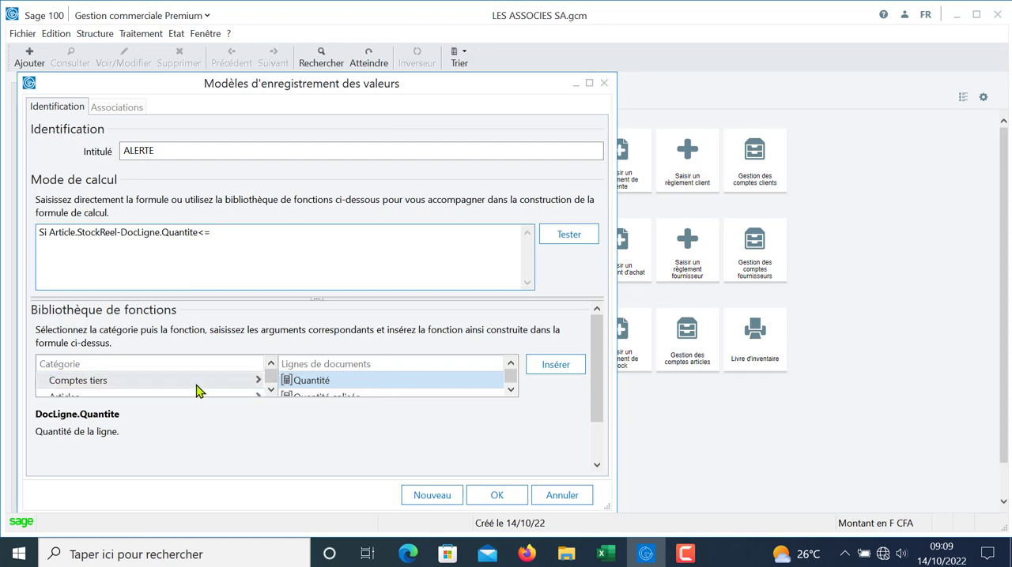
click(271, 389)
click(132, 382)
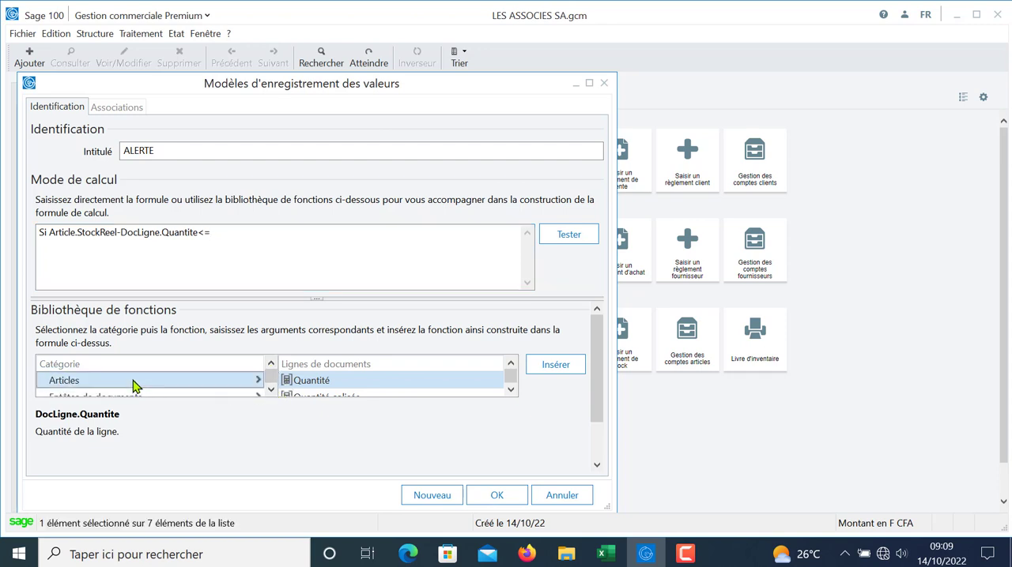
click(510, 389)
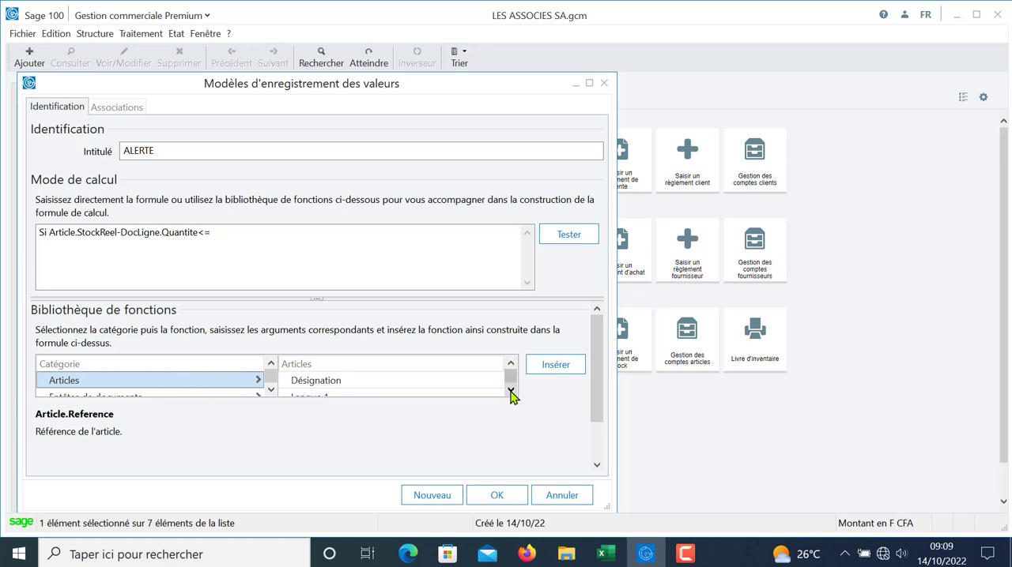
click(511, 390)
click(511, 391)
click(510, 391)
click(511, 391)
click(511, 391)
click(510, 392)
click(510, 391)
click(511, 392)
click(511, 391)
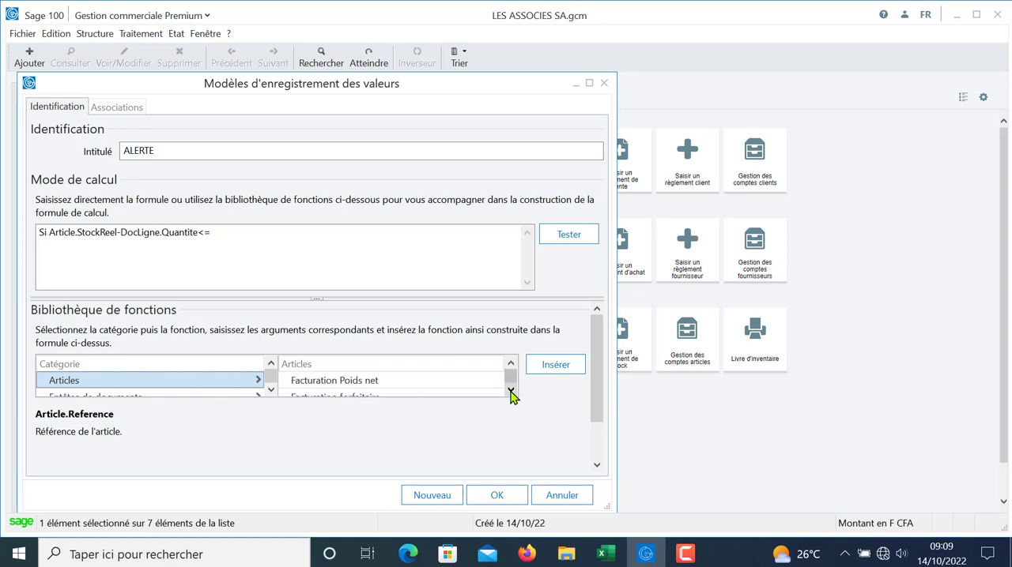
click(510, 391)
click(511, 392)
click(510, 392)
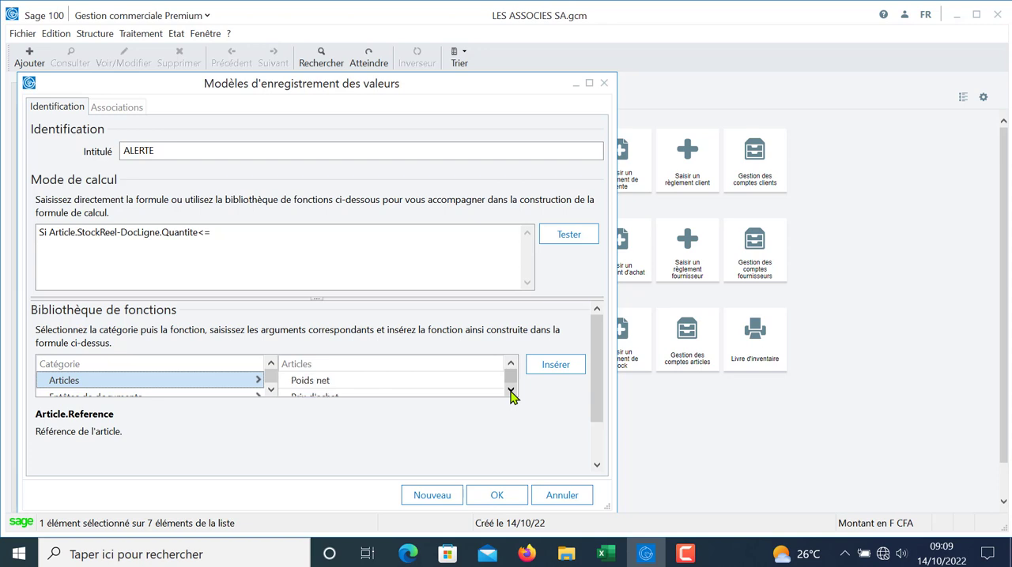
click(510, 391)
click(511, 391)
click(510, 392)
click(510, 392)
click(510, 392)
click(511, 392)
click(511, 392)
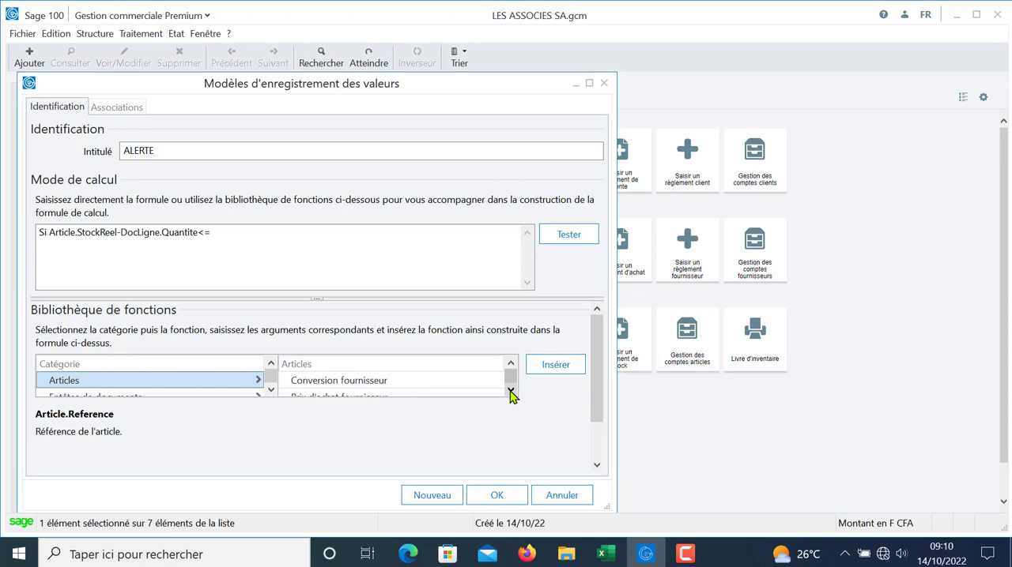
click(510, 392)
click(510, 392)
click(510, 392)
click(511, 392)
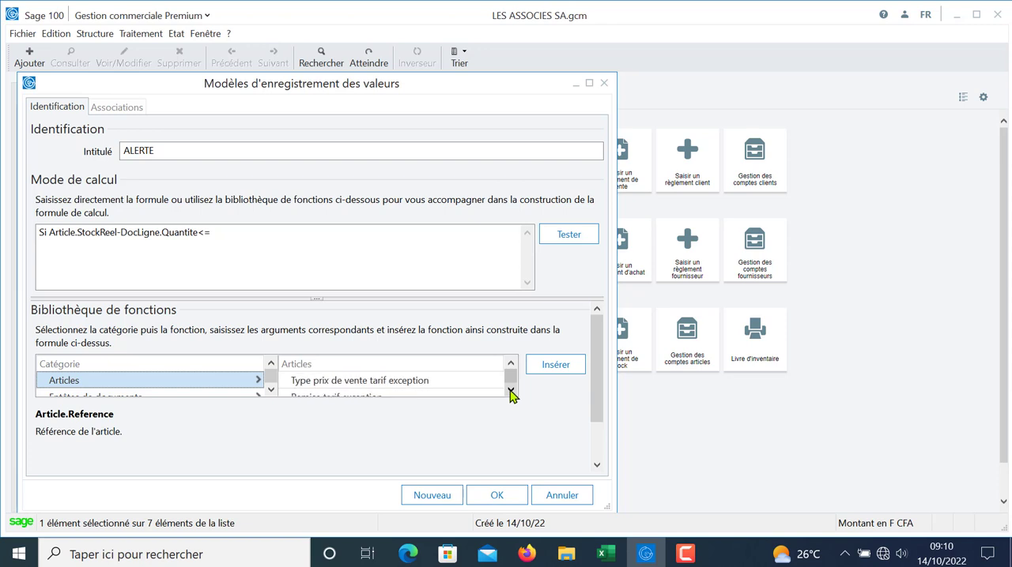
click(511, 392)
click(510, 392)
click(511, 392)
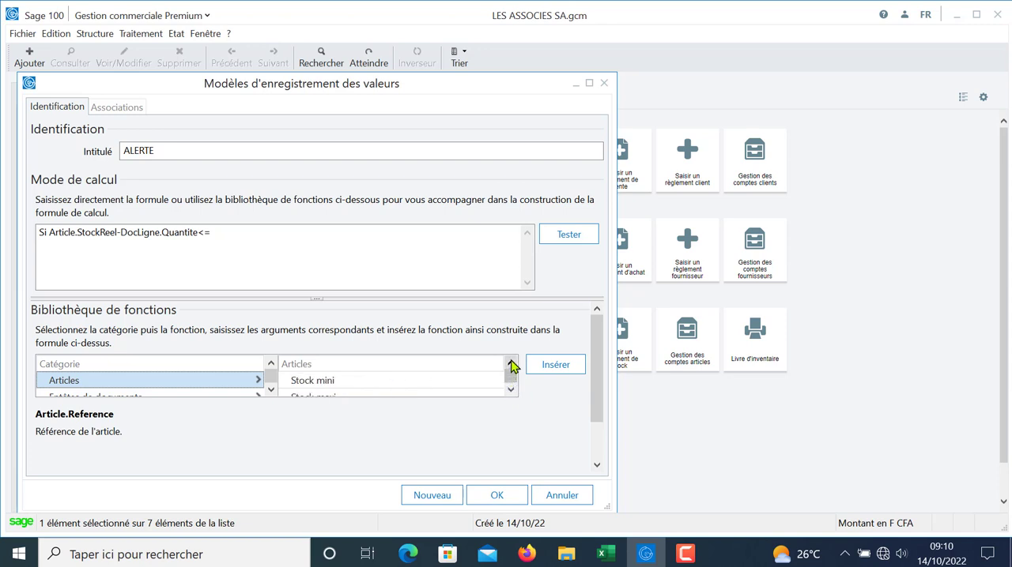
click(381, 380)
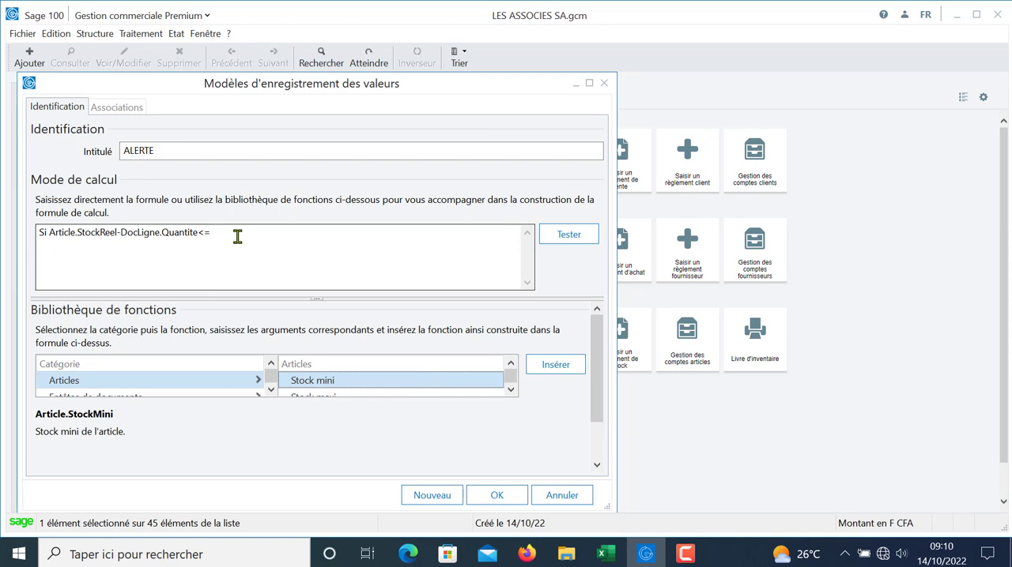
click(556, 364)
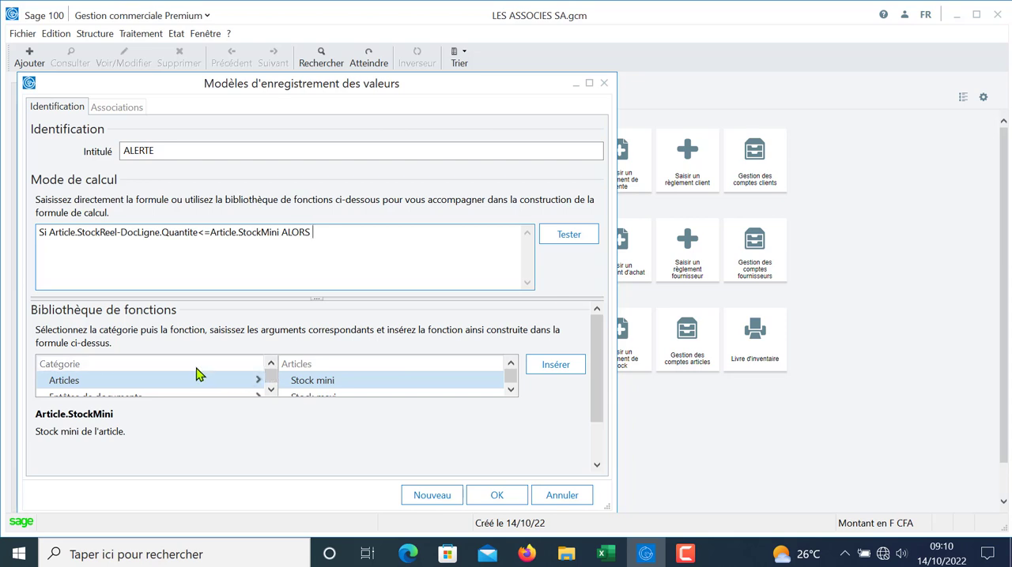
Step: Add the Alerte function from the Fonctions category with the text "Attention! Stock minimum atteint" and end the formula with FINSI
scroll(269, 362, down, 2)
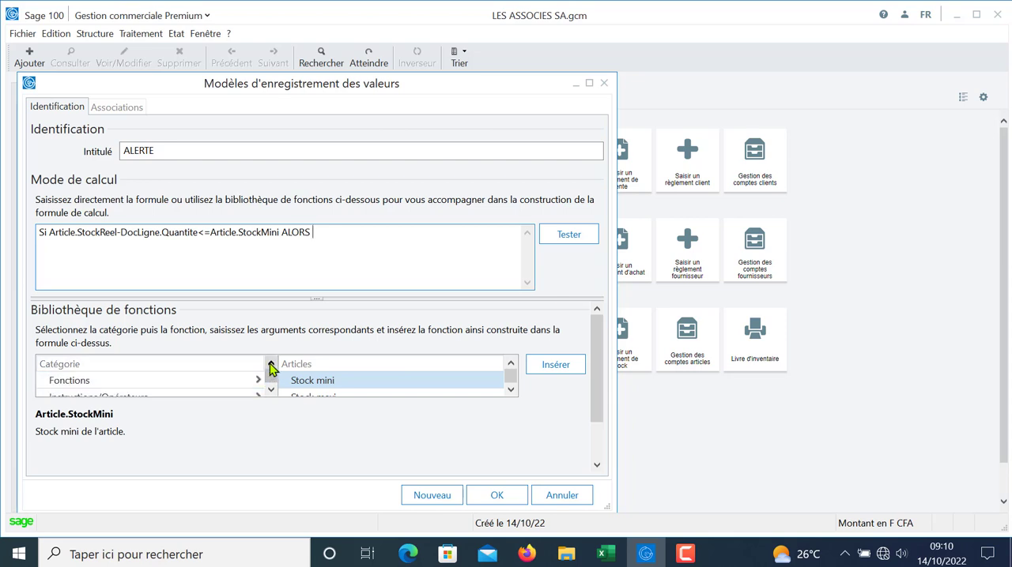
click(187, 382)
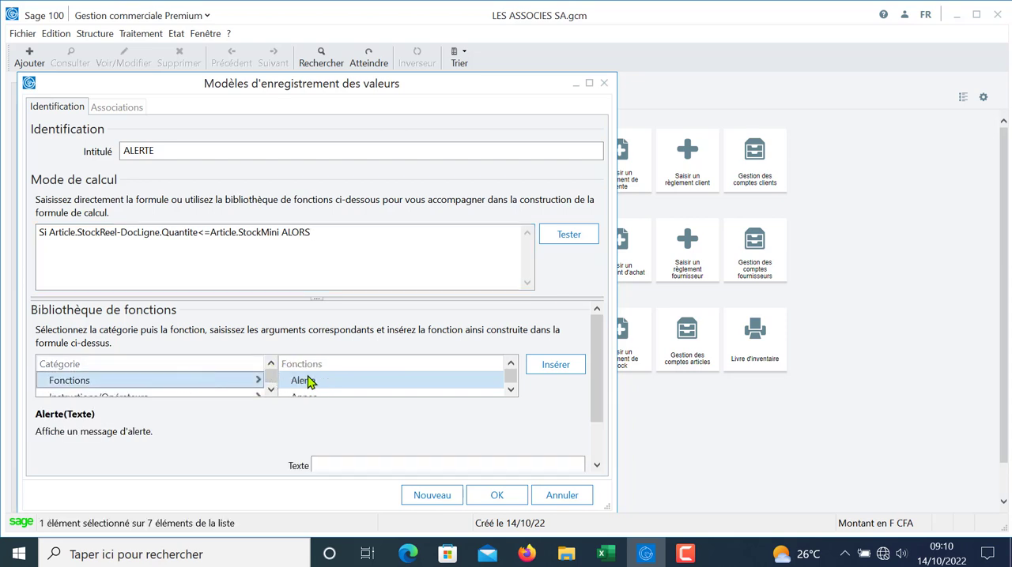
double_click(305, 381)
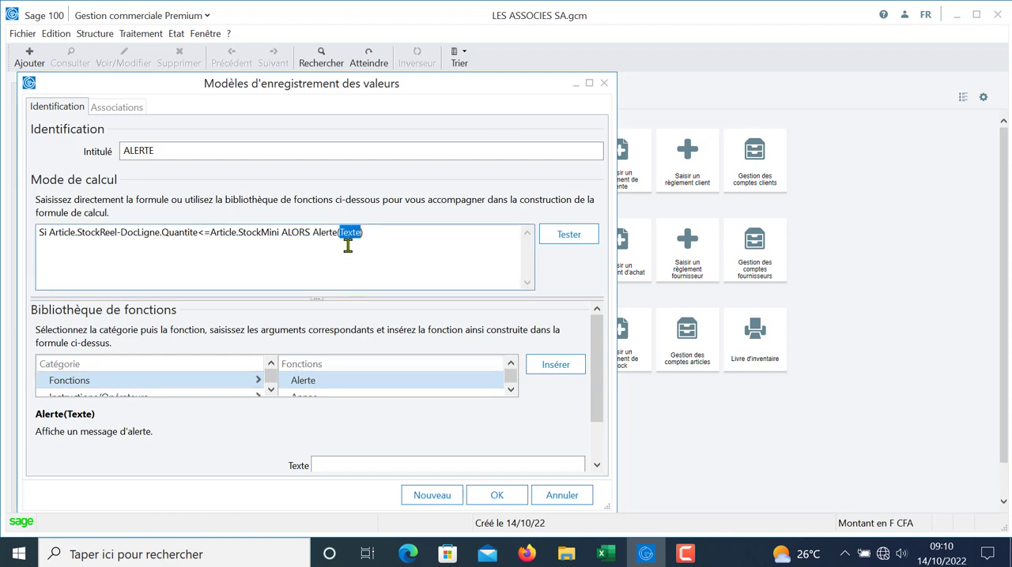
text(")
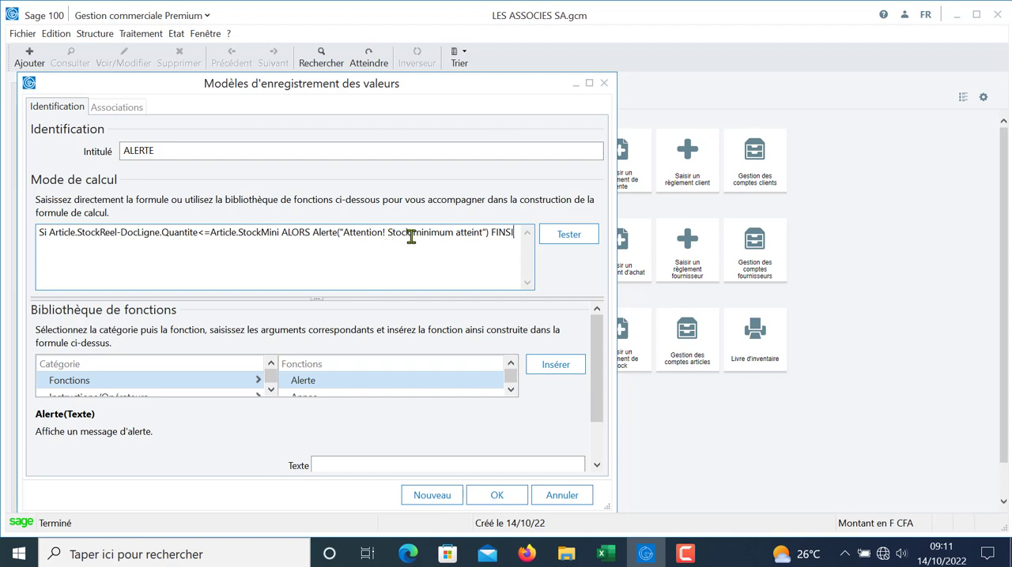
Step: Test the ALERTE formula for errors and display the model's article associations
click(567, 239)
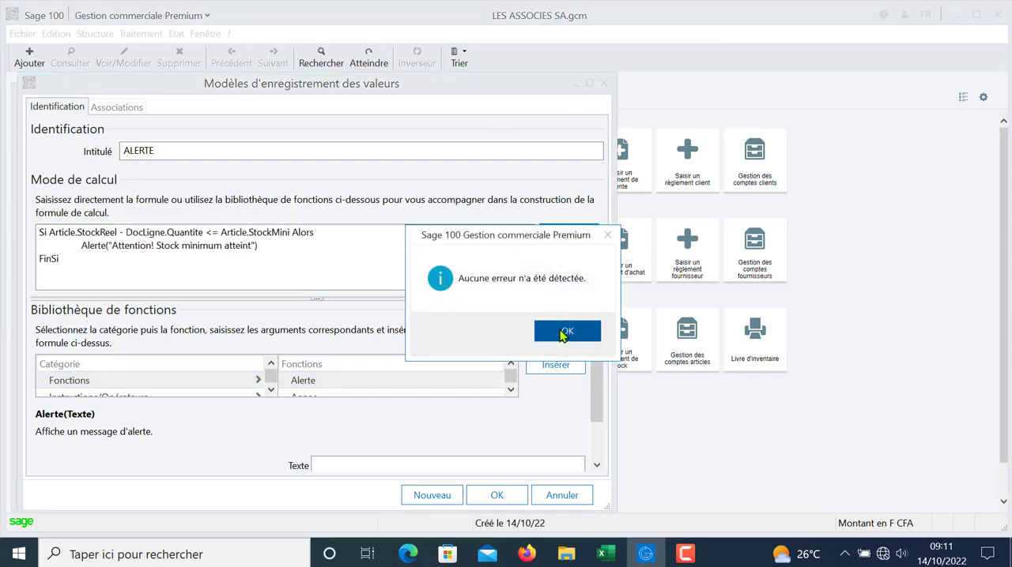
click(564, 333)
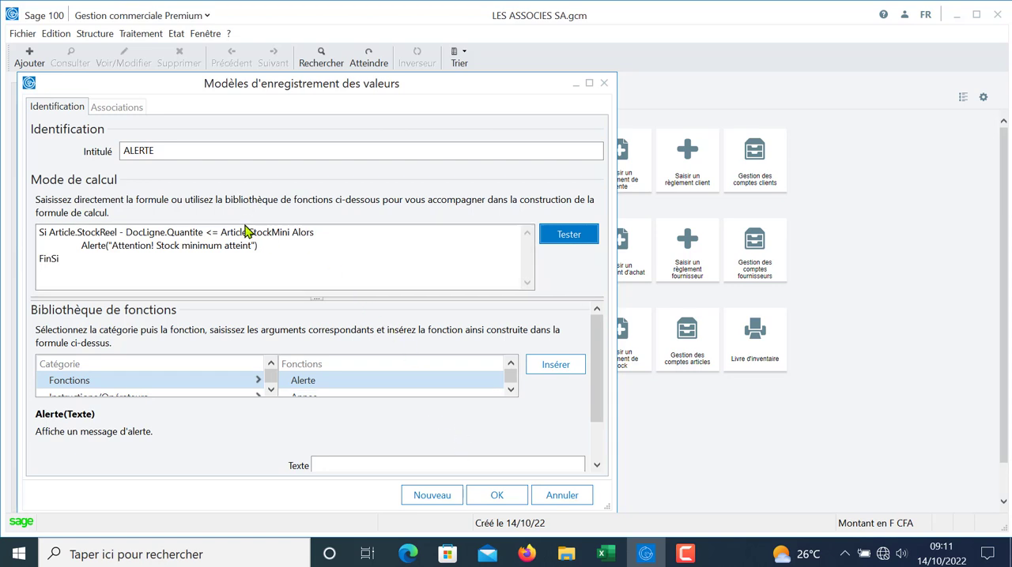
click(120, 108)
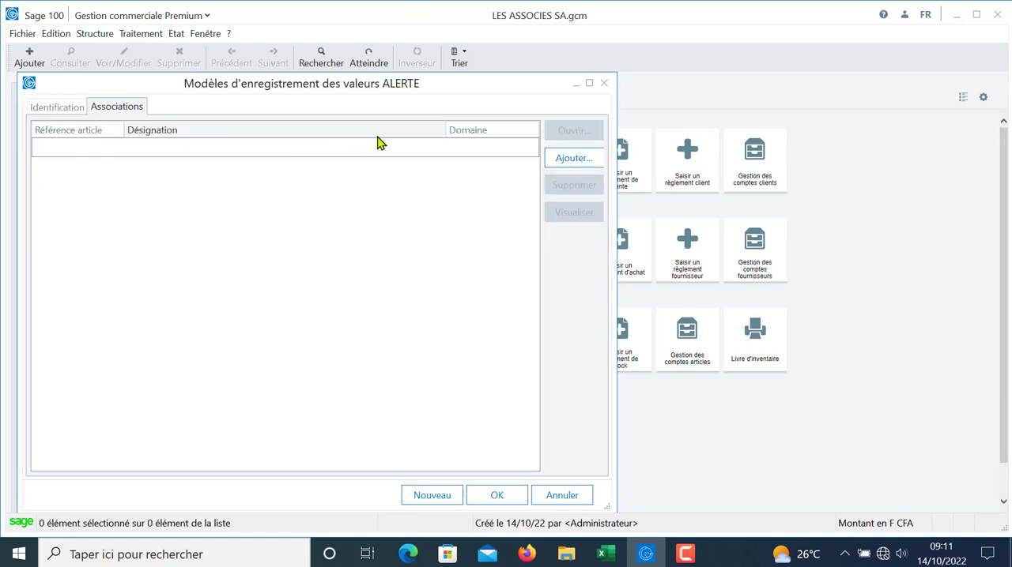
Step: Associate article IMP01 with the ALERTE model for the Ventes domain
click(574, 161)
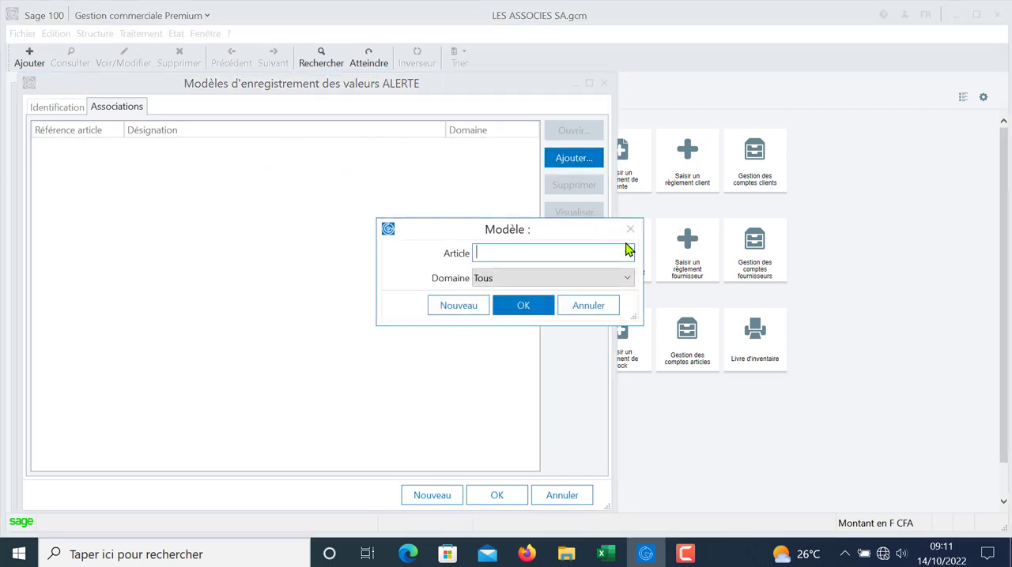
click(627, 252)
click(614, 258)
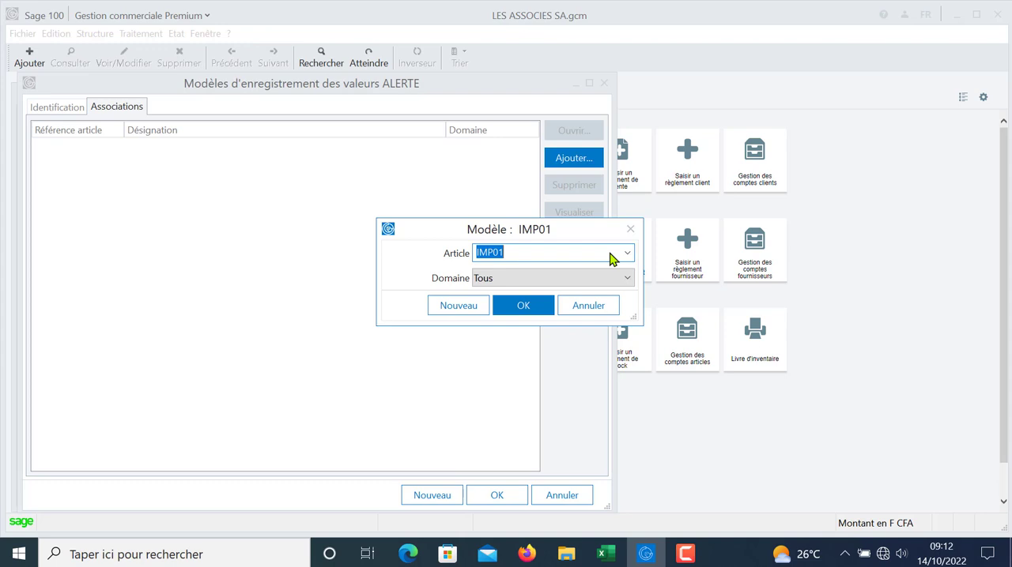
click(576, 282)
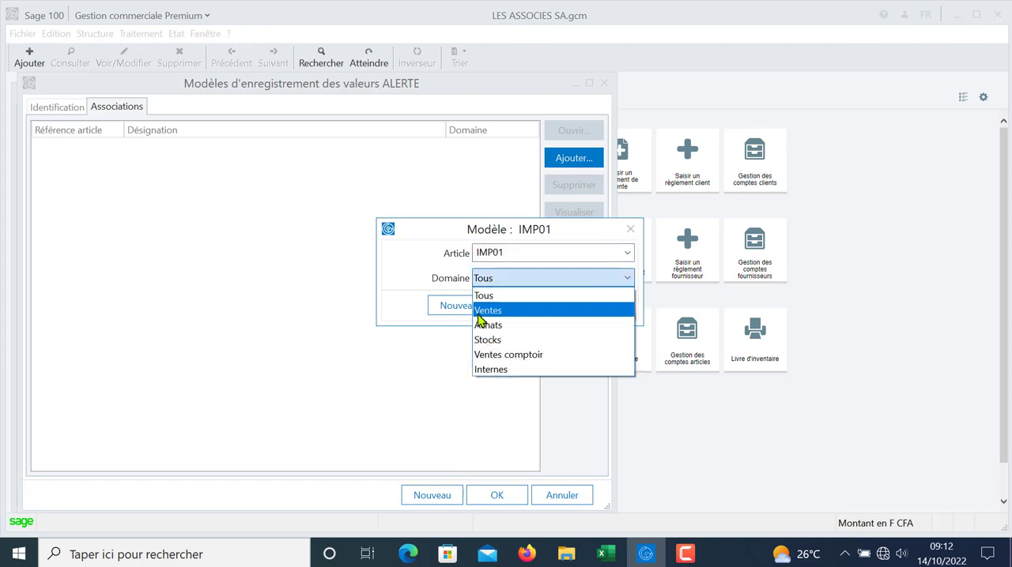
click(487, 310)
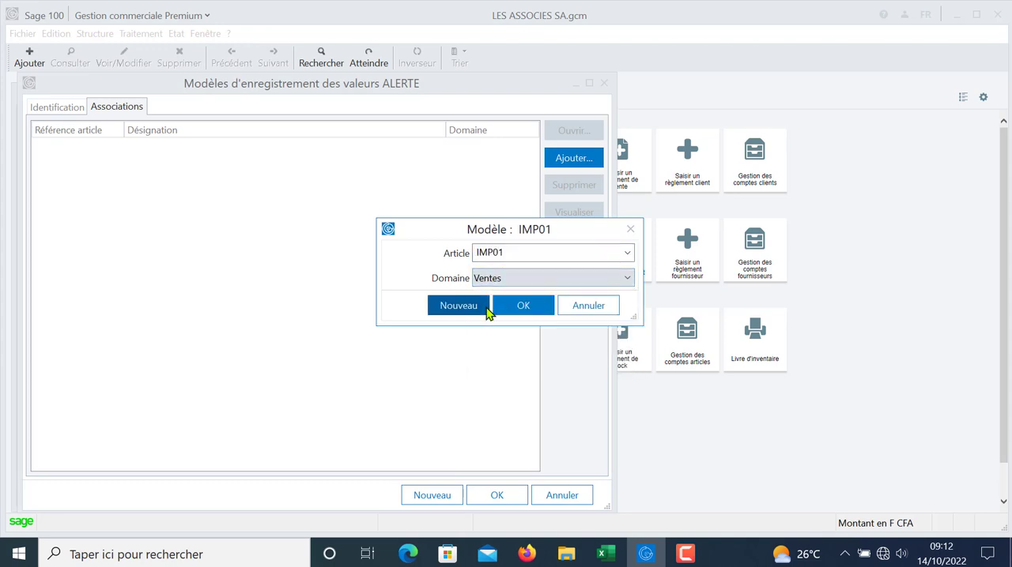
click(532, 314)
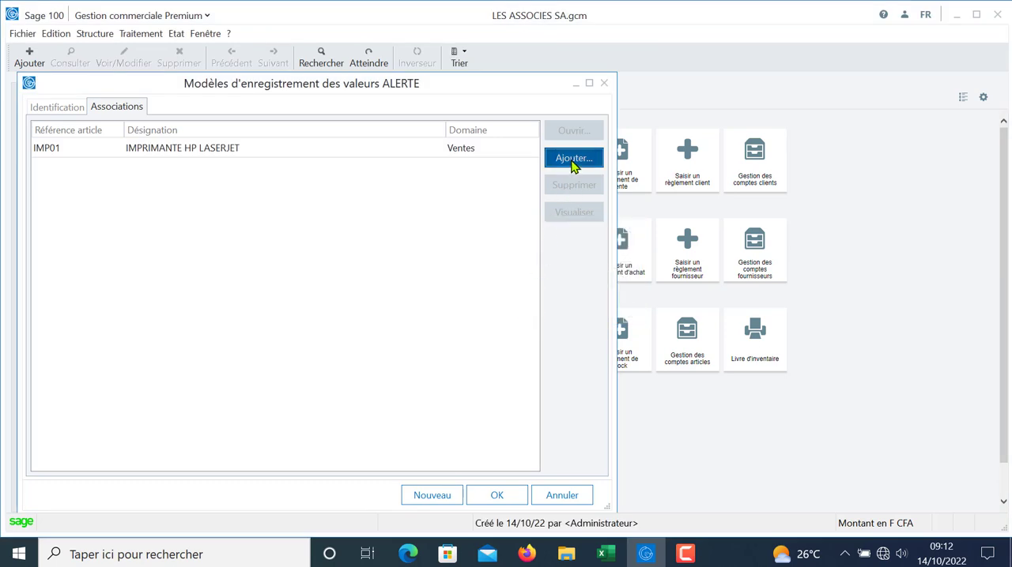
Step: Associate article IMP02 with the model for the Ventes domain, then save the model and close the model list
click(573, 159)
click(629, 257)
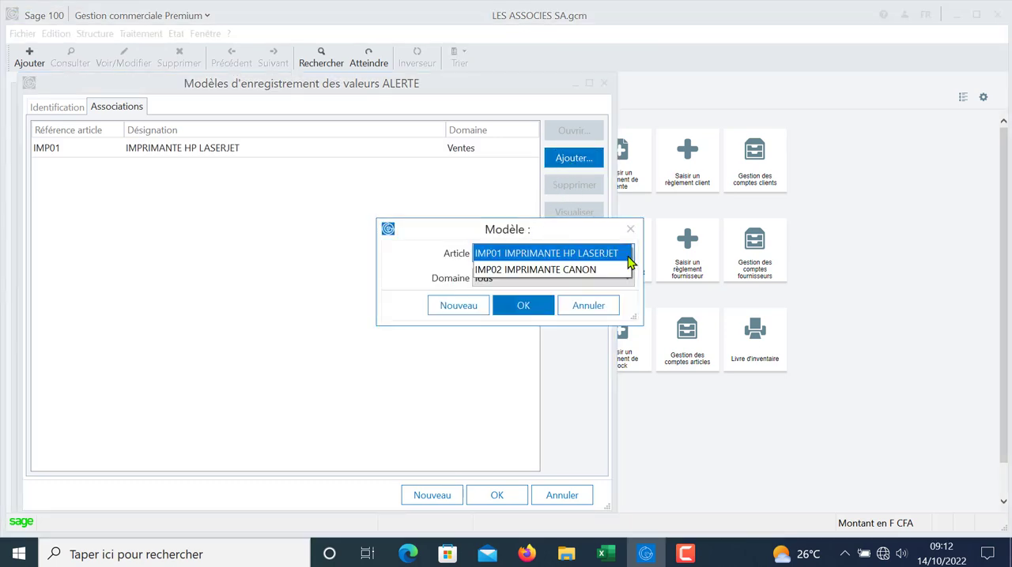
click(567, 271)
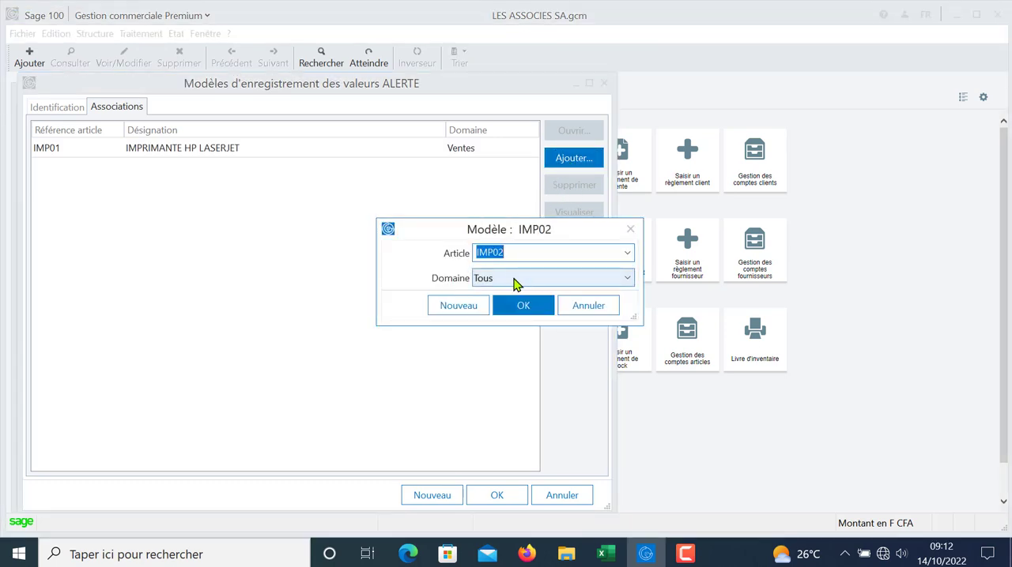
click(515, 285)
click(515, 309)
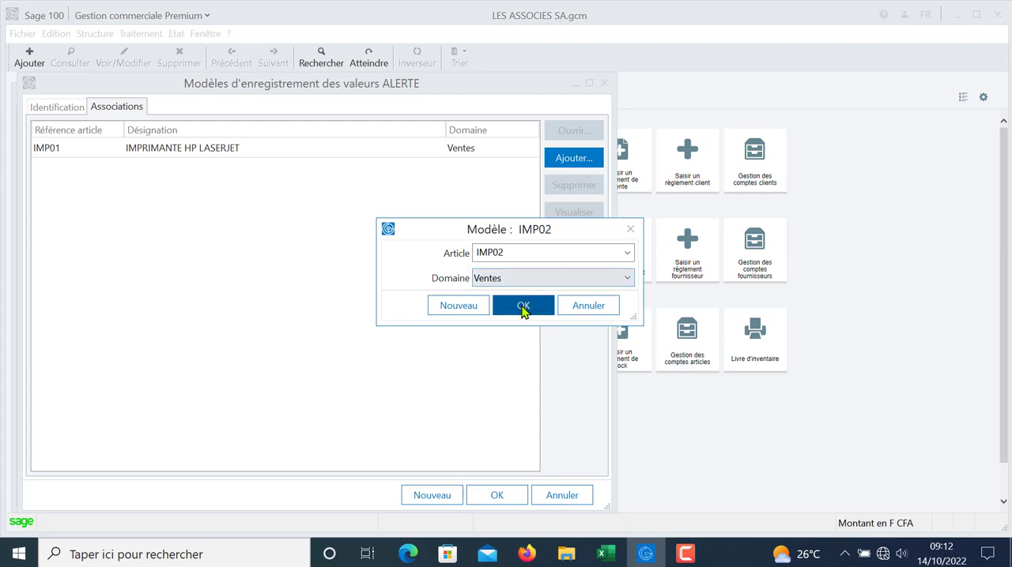
click(522, 311)
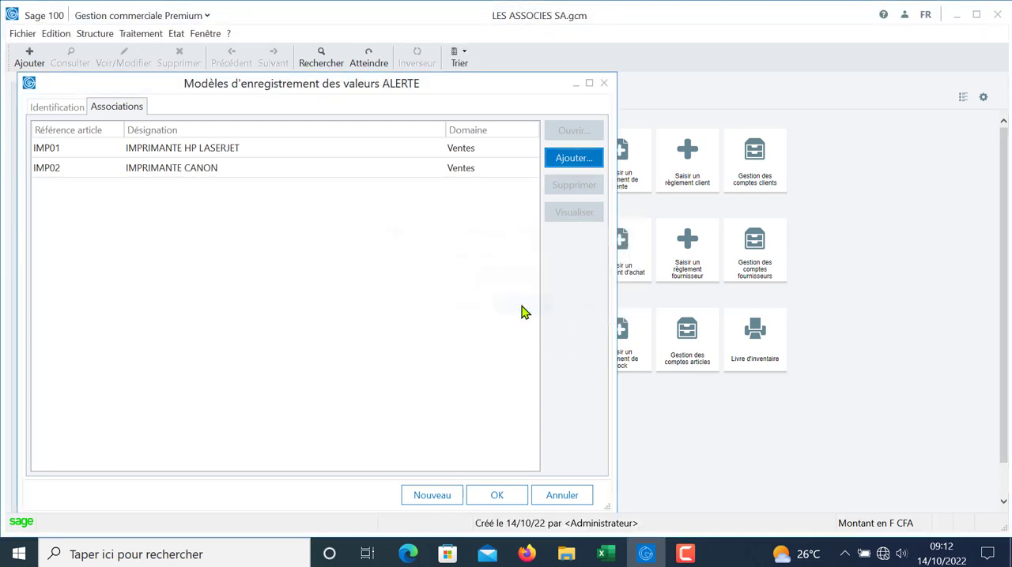
click(493, 495)
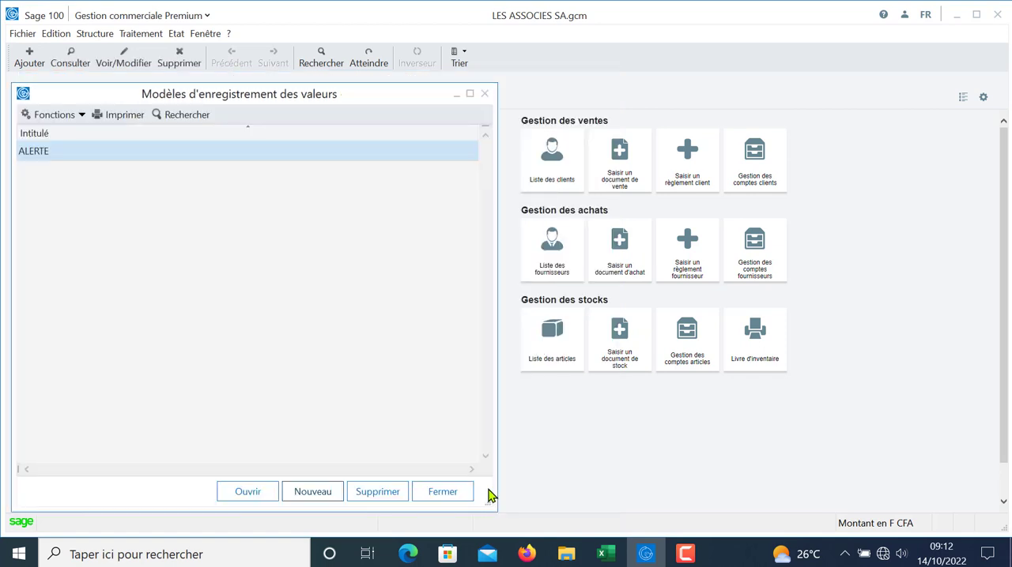
click(445, 494)
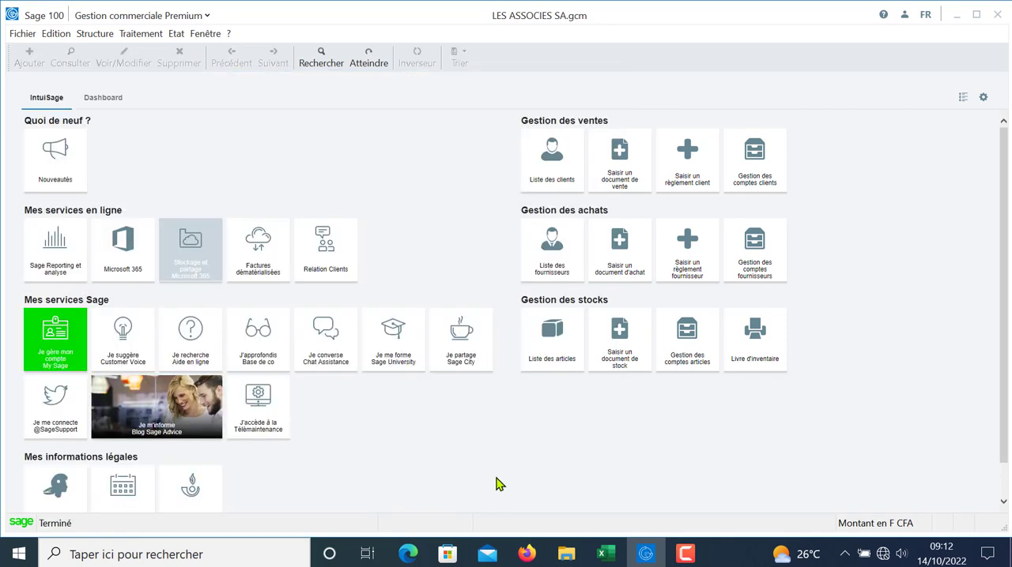
Step: Create a sales document of type Facture for the client CLIENTS DIVERS and validate its header
click(147, 36)
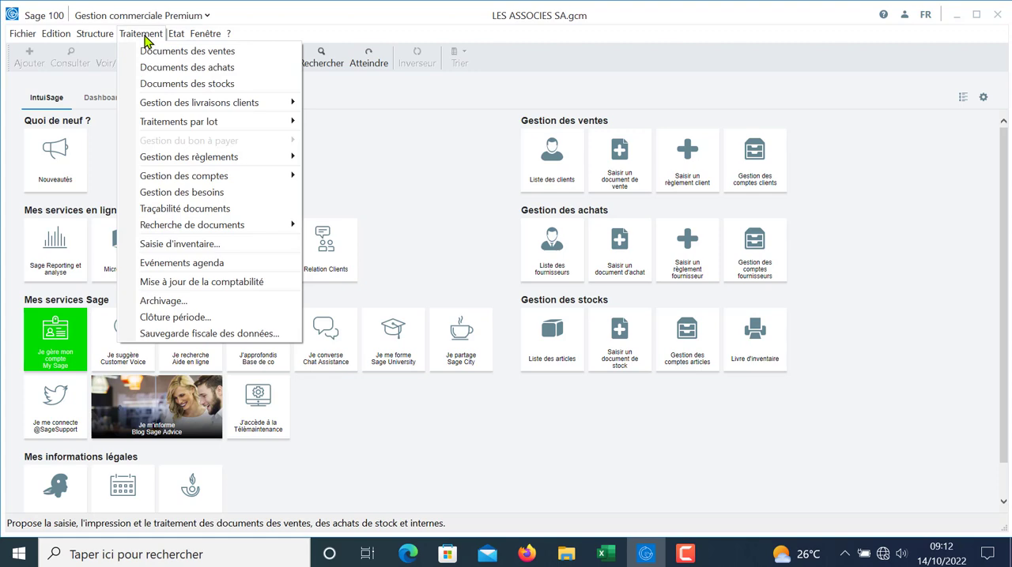
click(166, 52)
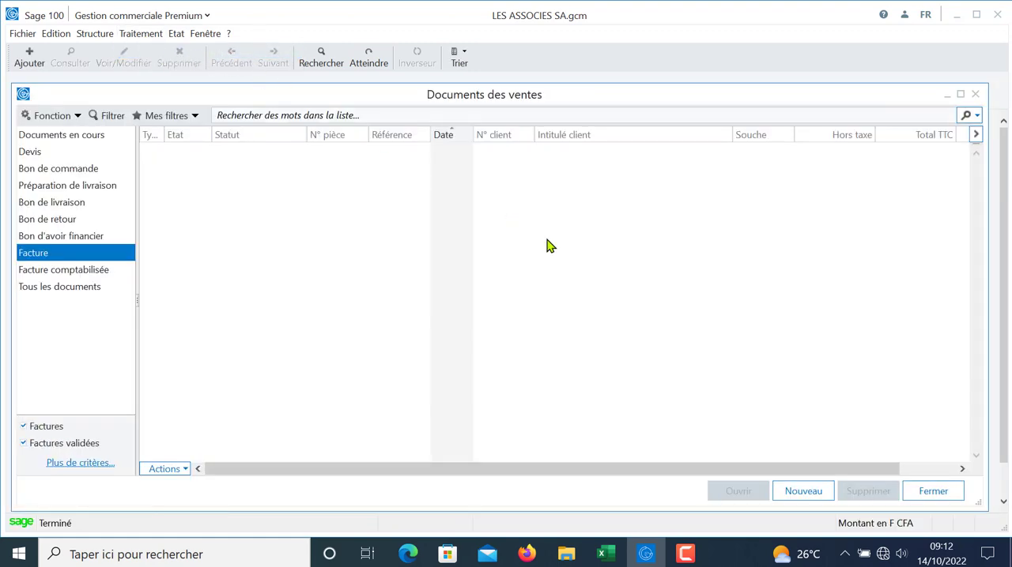
click(804, 498)
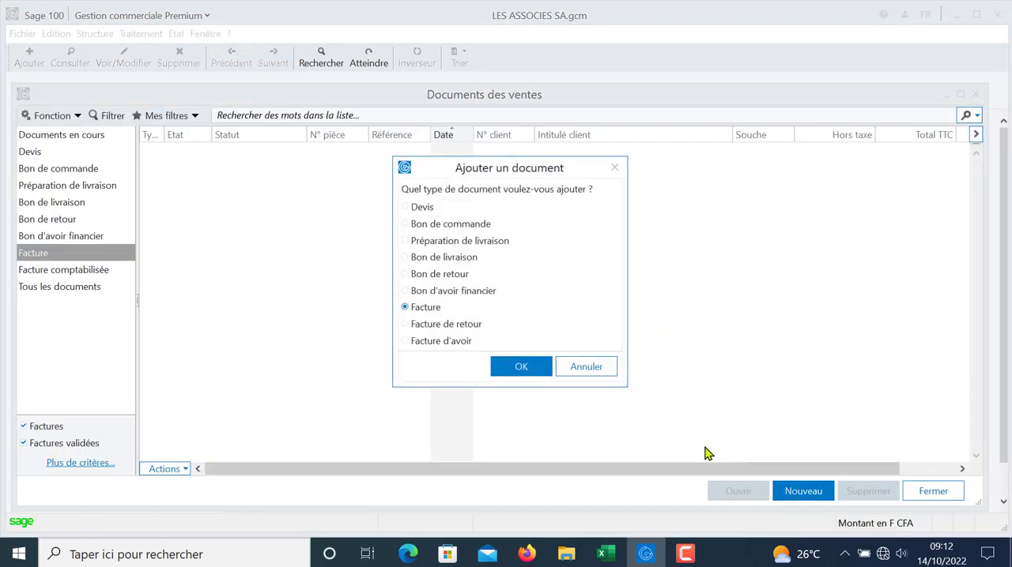
click(519, 367)
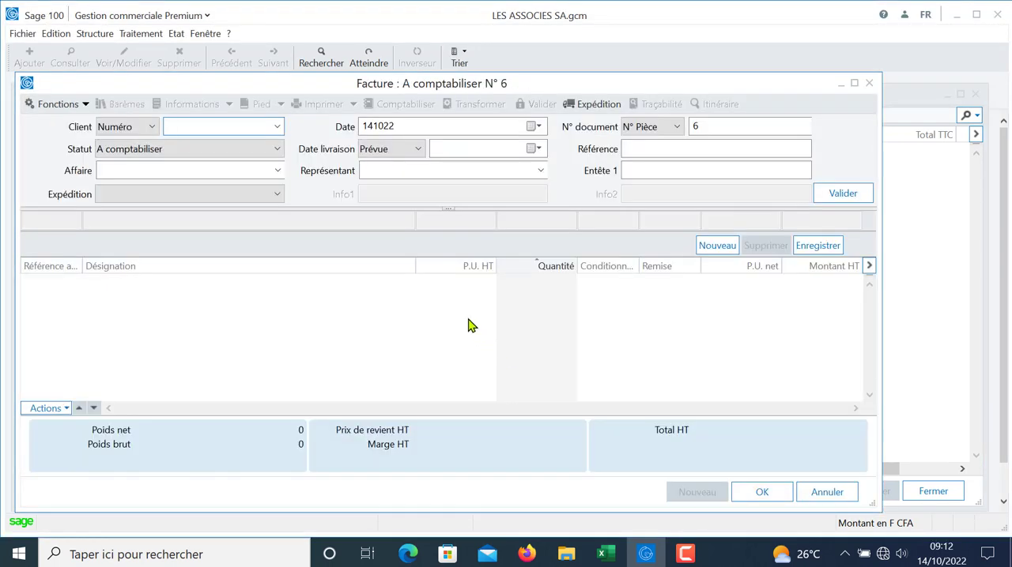
click(277, 126)
click(271, 127)
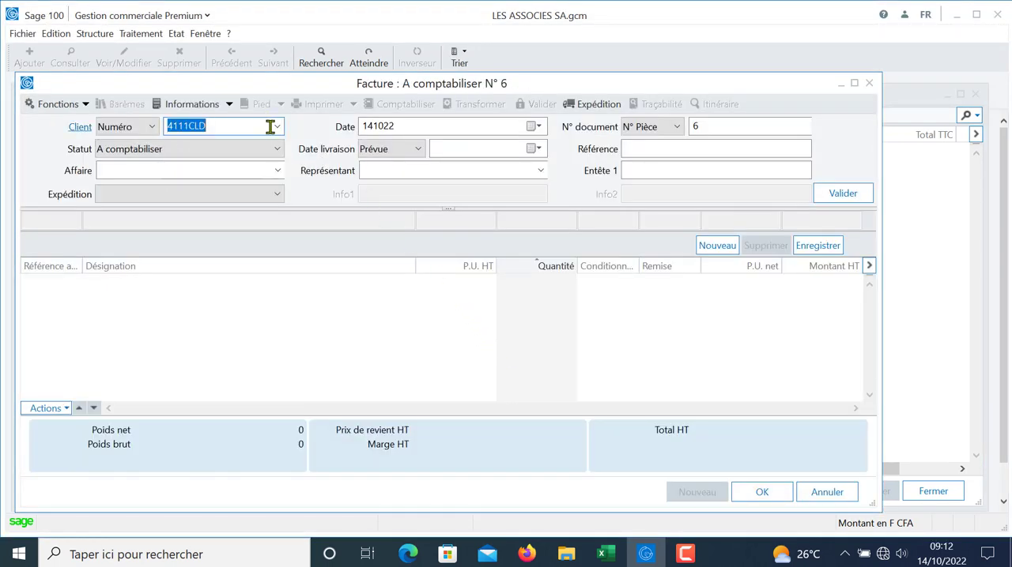
key(Tab)
key(Tab)
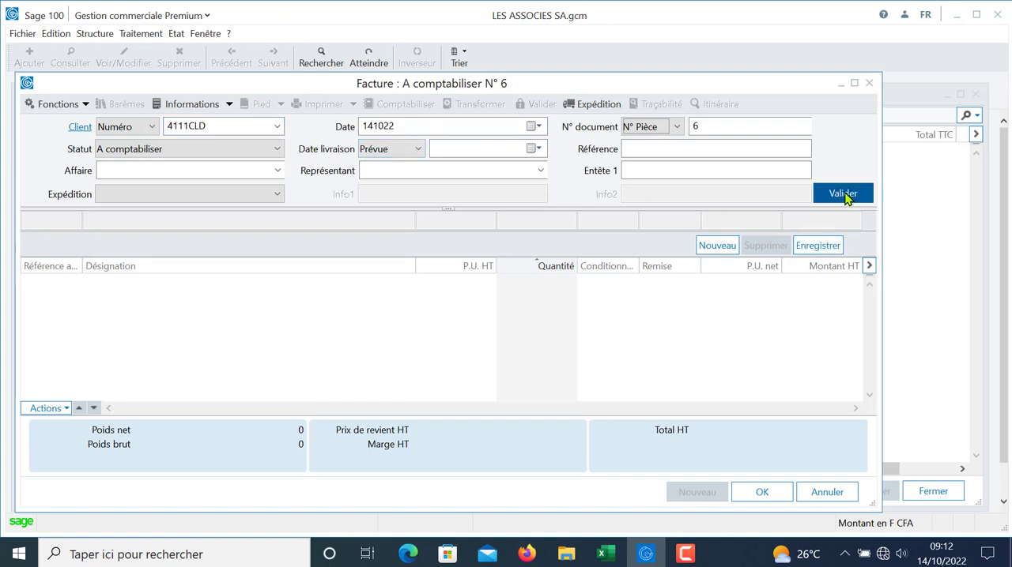
click(842, 195)
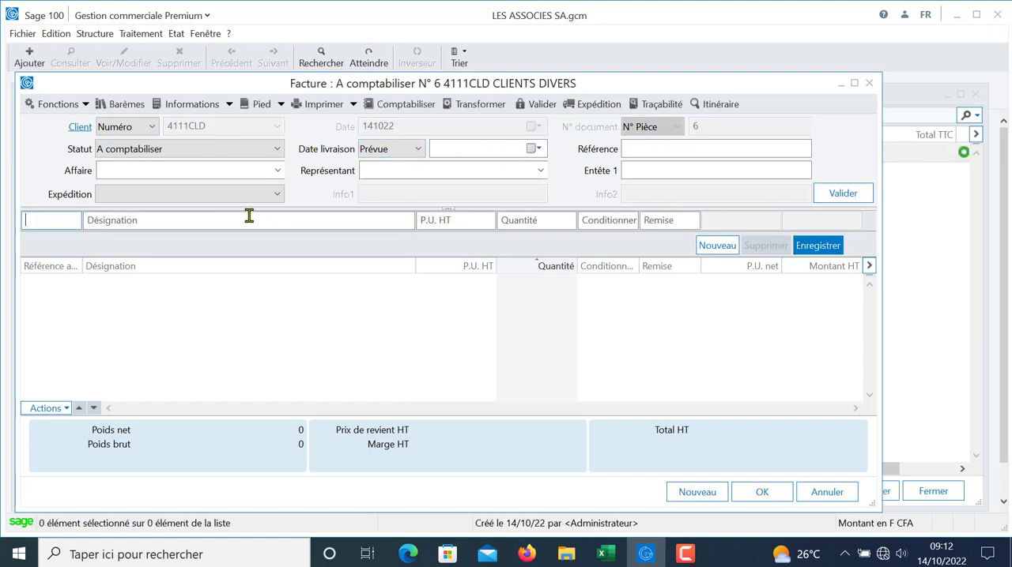
Step: Add an invoice line for article IMP01 IMPRIMANTE HP LASERJET with quantity 5 and save the invoice
text(IMP)
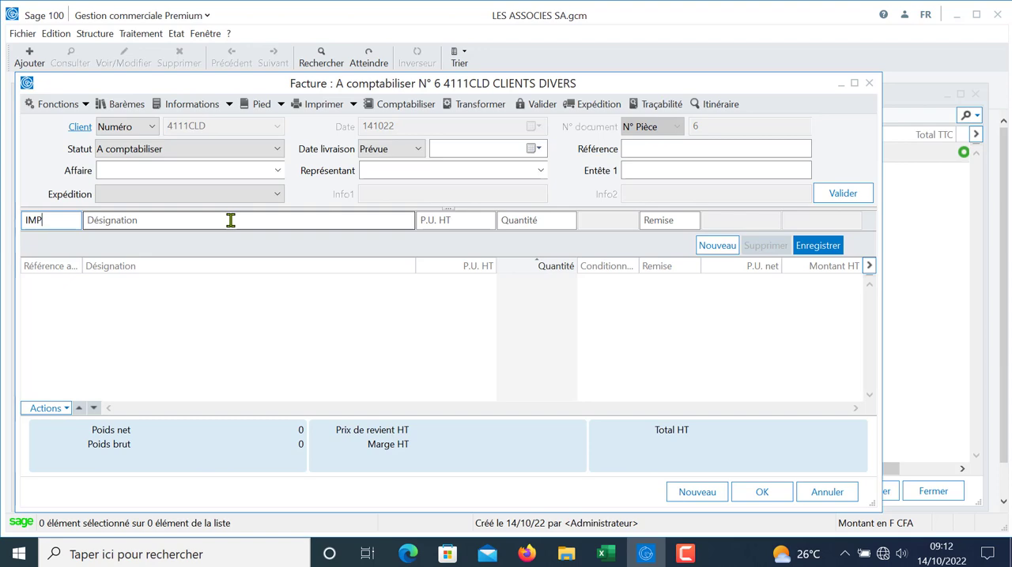
key(Tab)
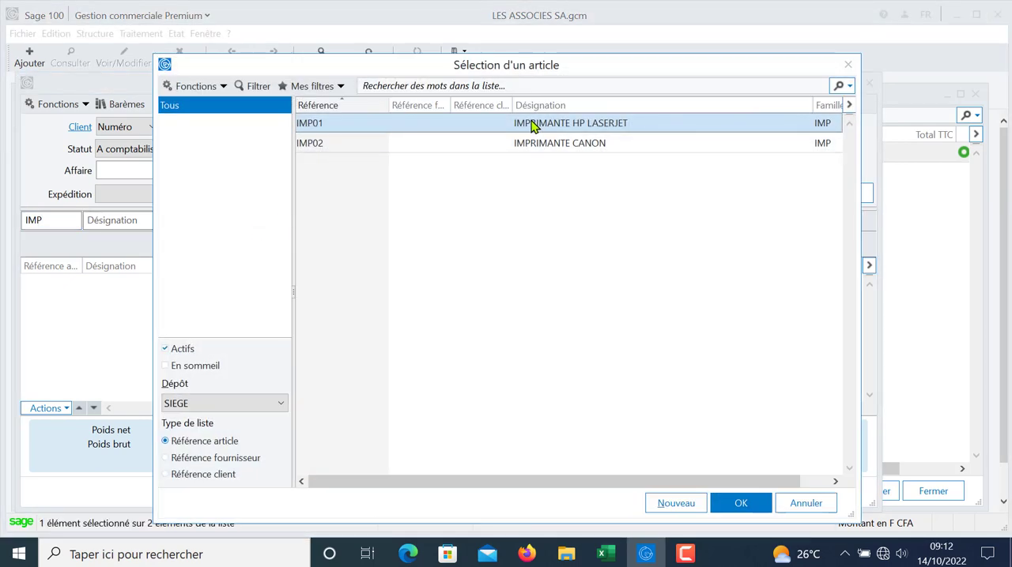
double_click(535, 126)
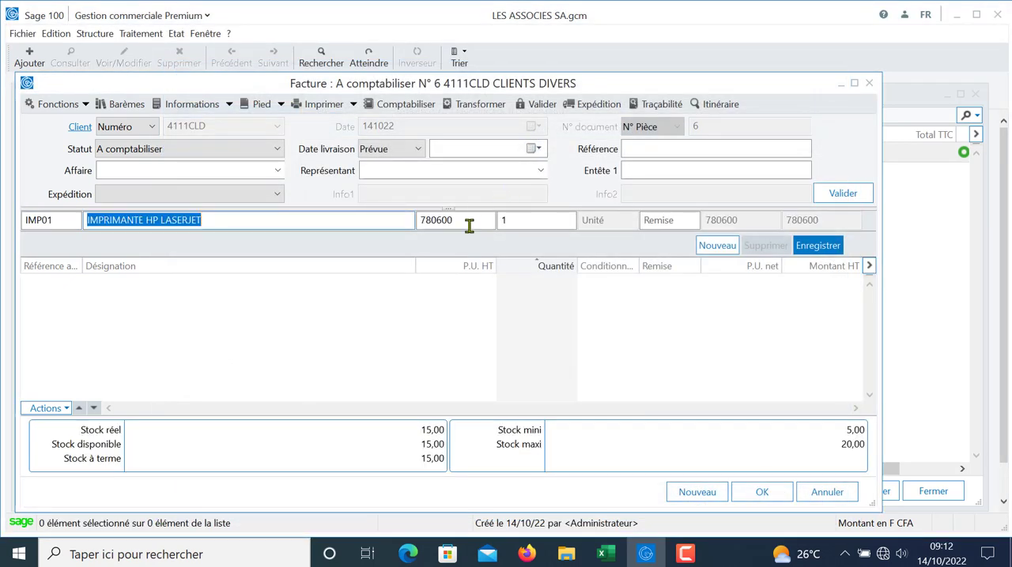
key(Tab)
key(Tab)
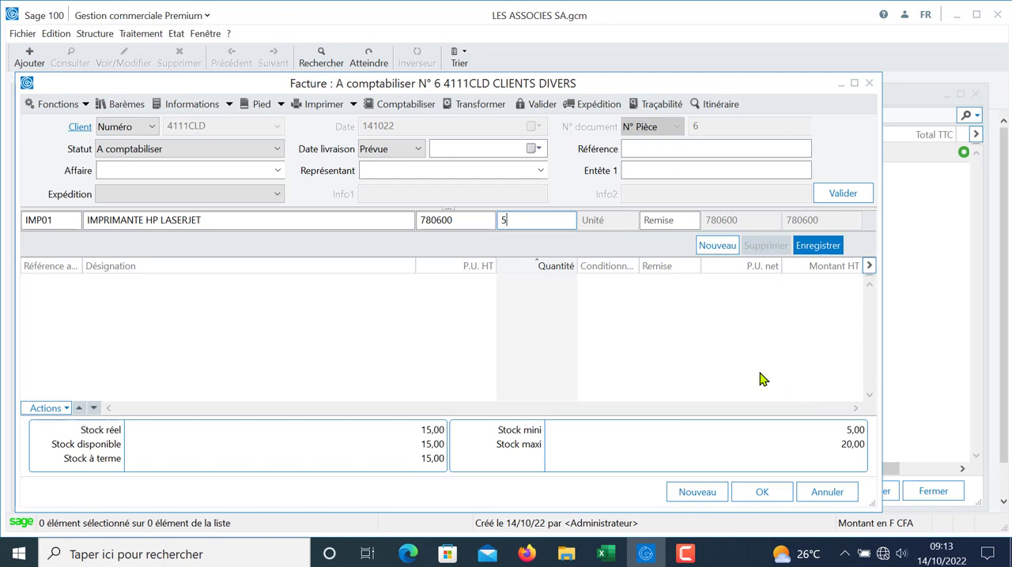
key(Return)
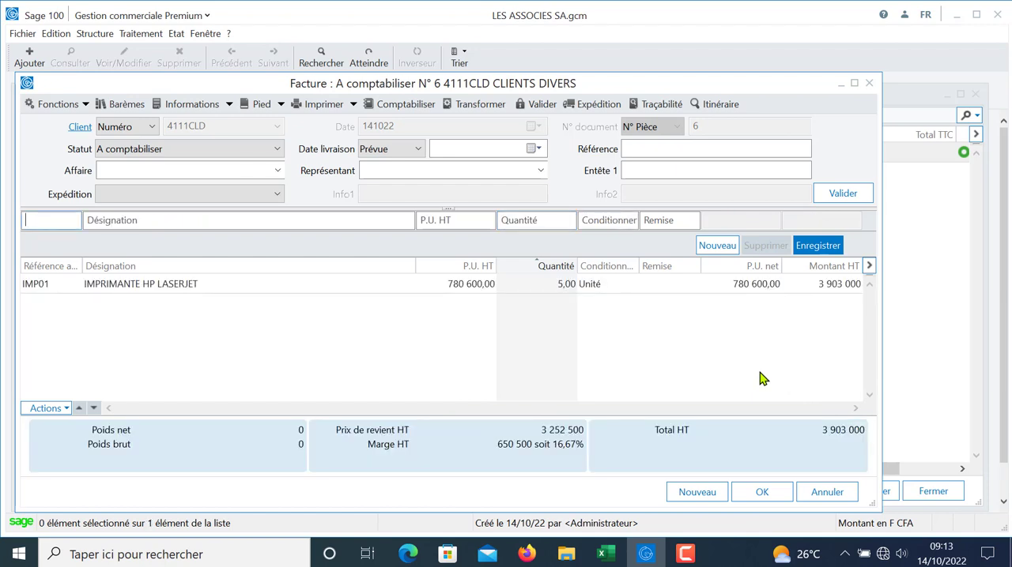
click(762, 493)
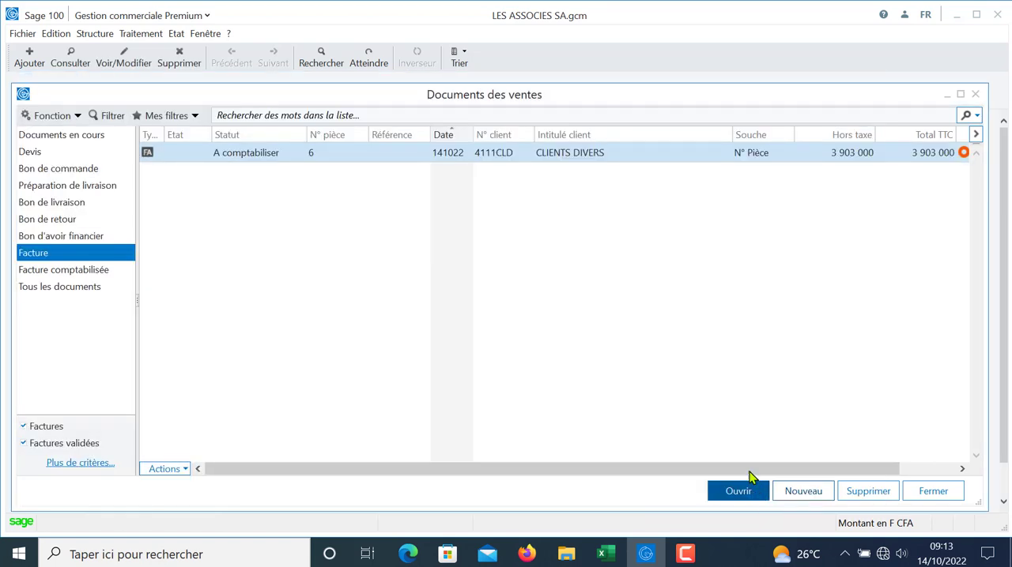
Step: Create a second Facture for CLIENTS DIVERS and validate its header
click(803, 491)
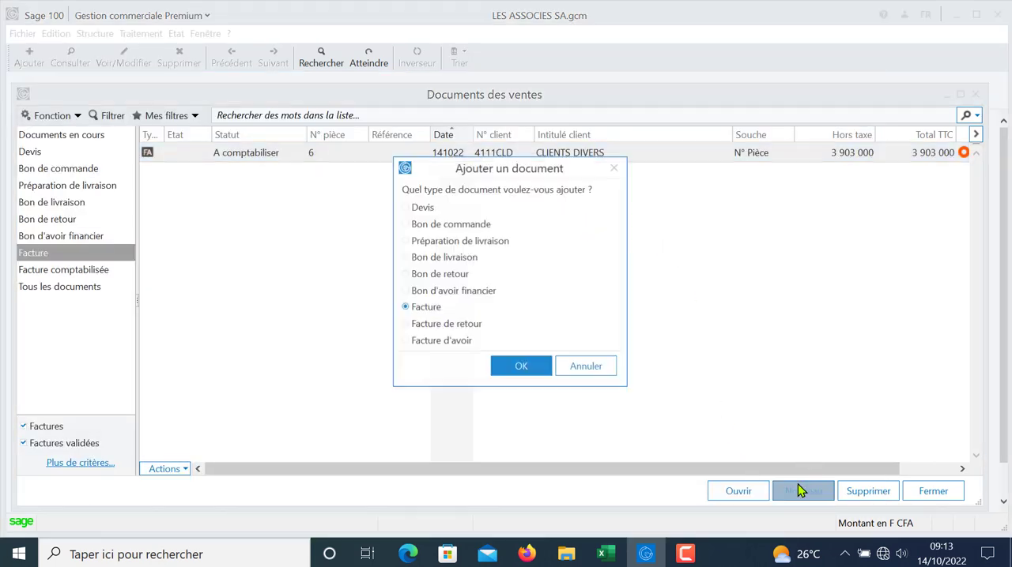
click(519, 367)
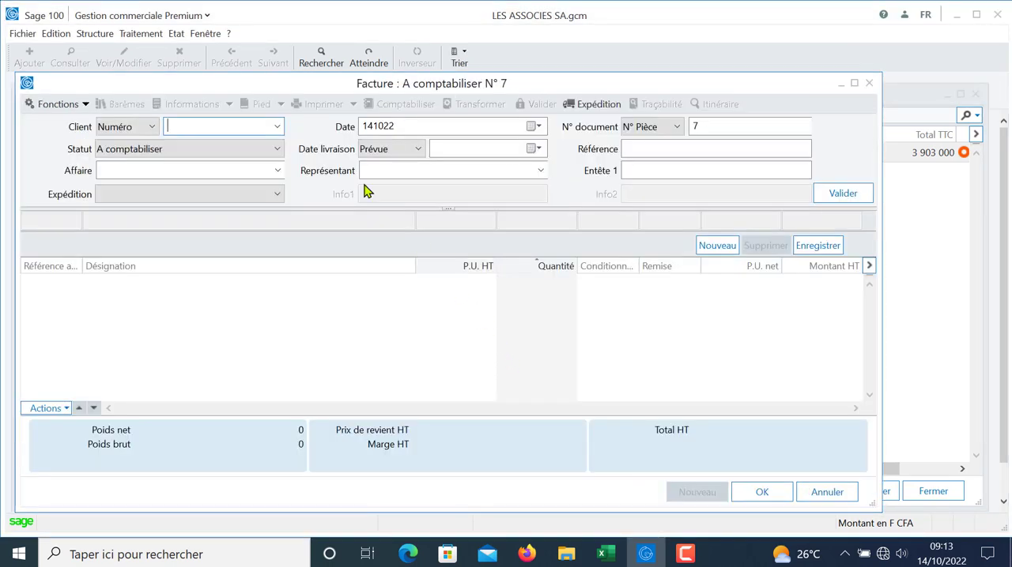
click(277, 126)
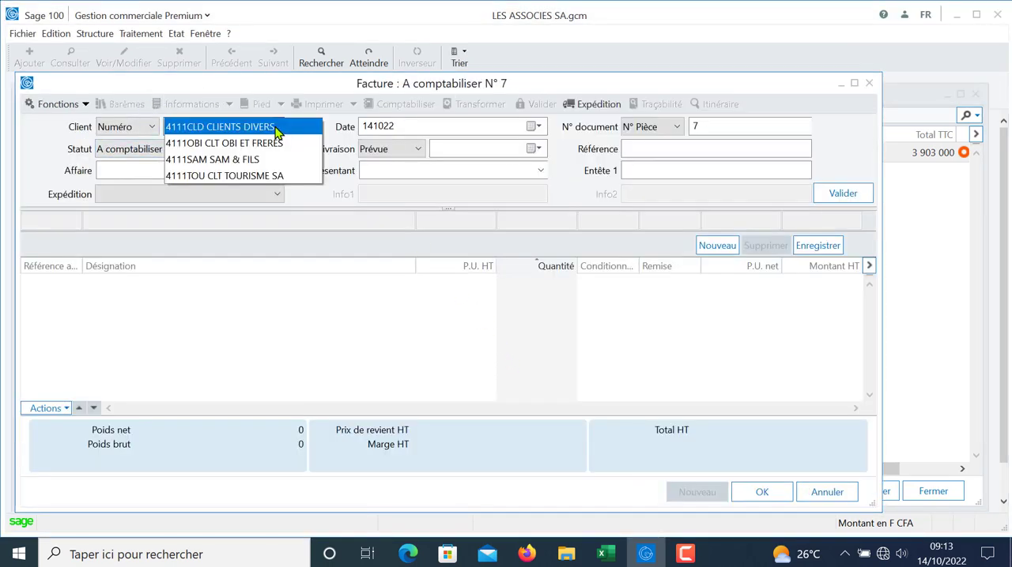
click(275, 128)
key(Tab)
key(Tab)
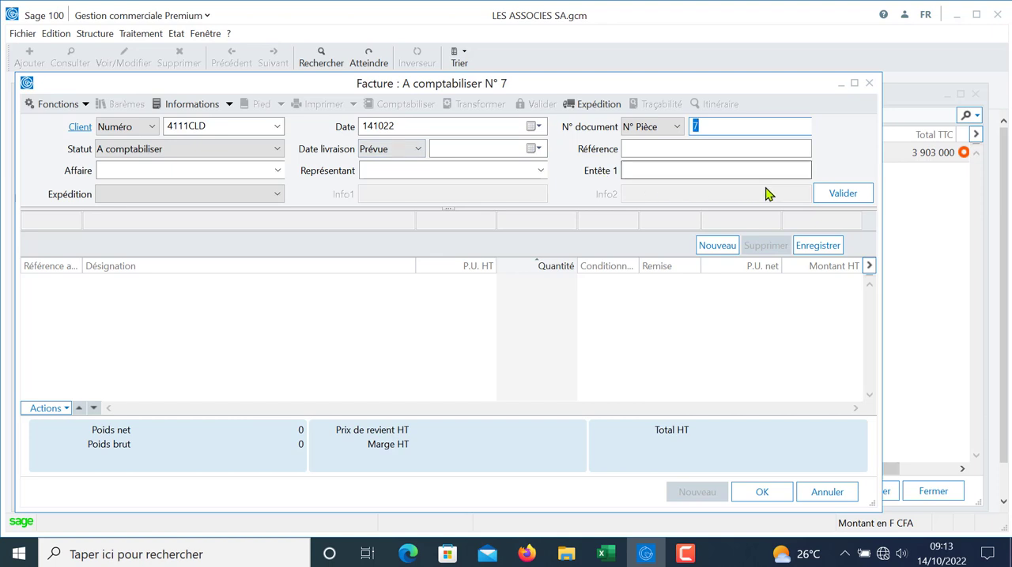
click(830, 192)
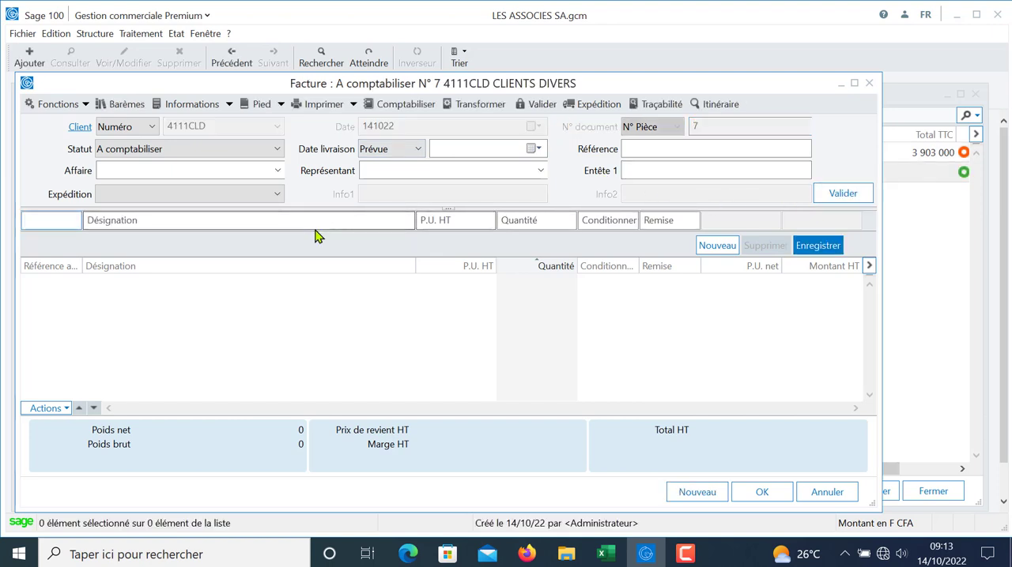
Step: Record a line for article IMP01 with quantity 6 on the second invoice, accepting the minimum stock alert
key(Tab)
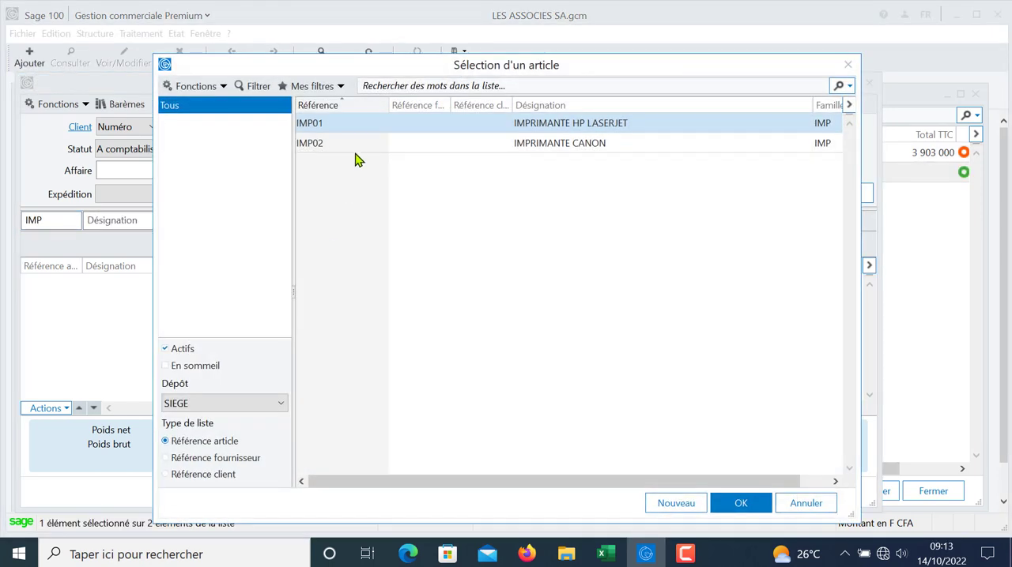
double_click(339, 126)
key(Tab)
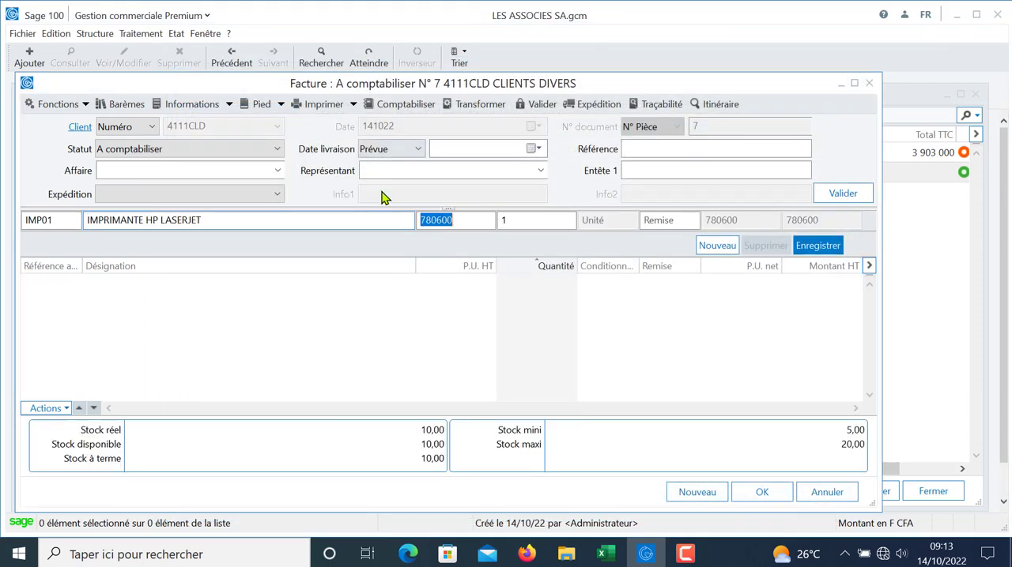
key(Tab)
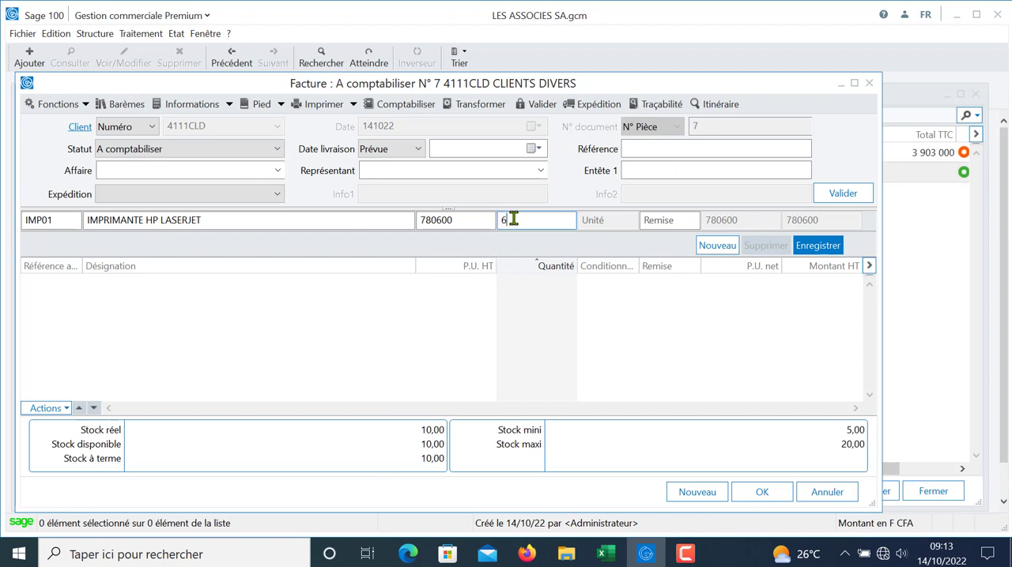
key(Tab)
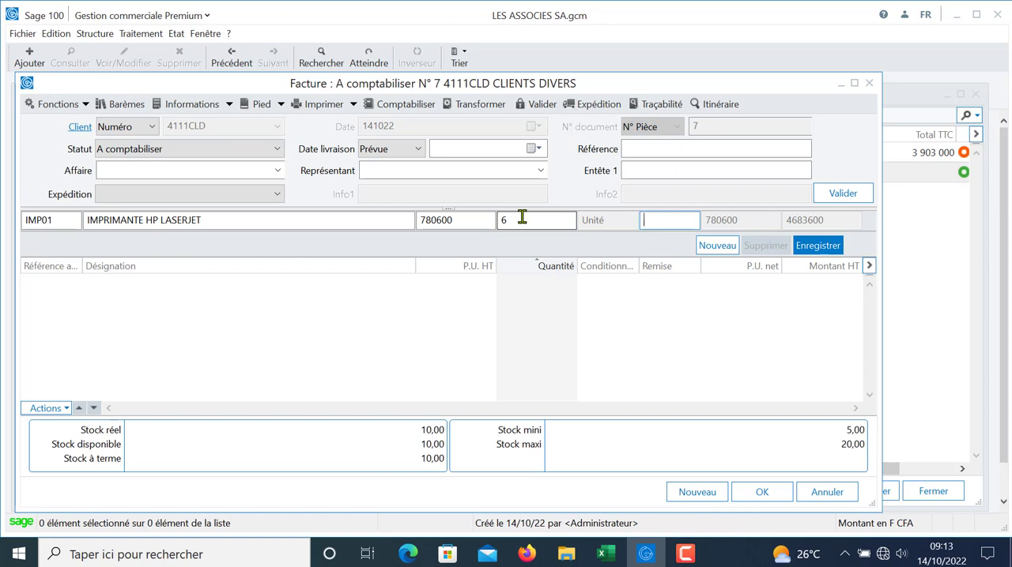
key(Return)
drag(524, 234, 522, 262)
click(494, 361)
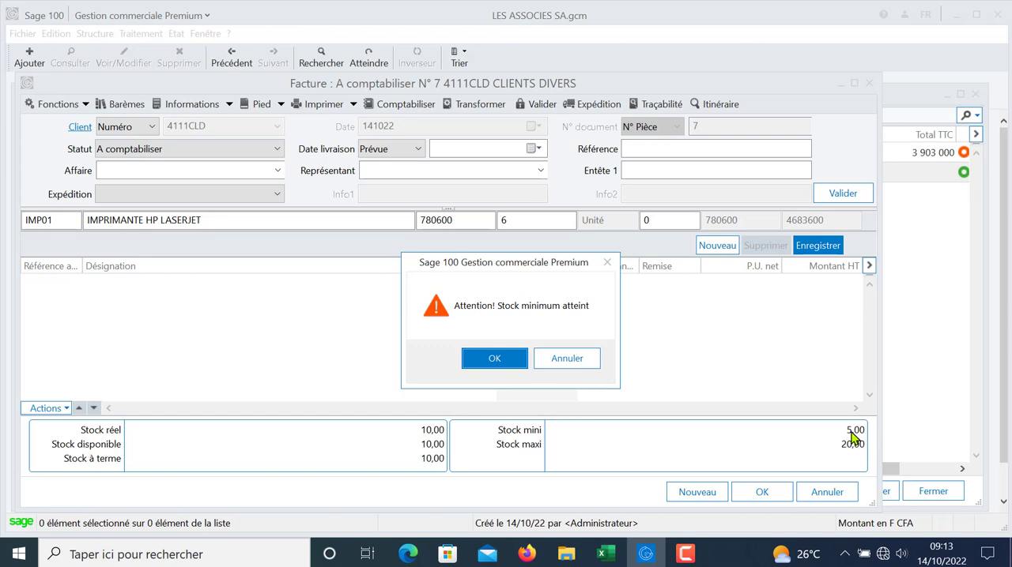
click(494, 358)
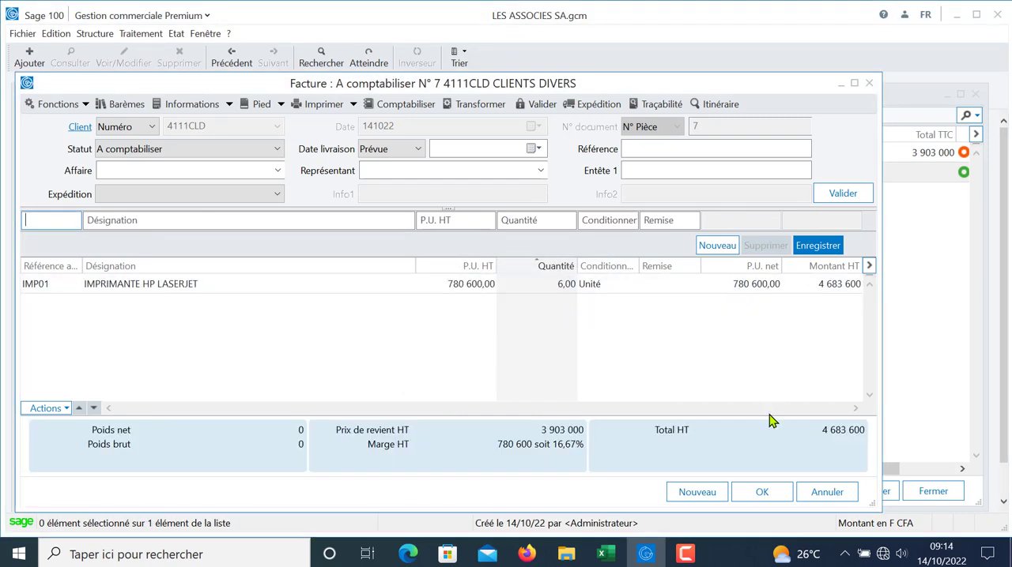
Step: Save the second invoice, create a third Facture for CLIENTS DIVERS and validate its header
click(761, 493)
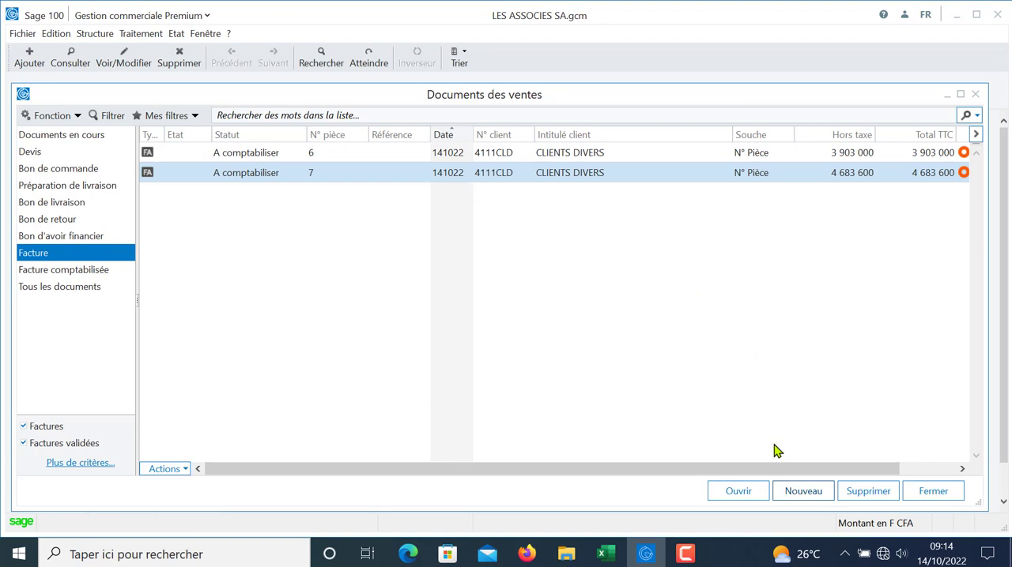
click(798, 491)
click(800, 492)
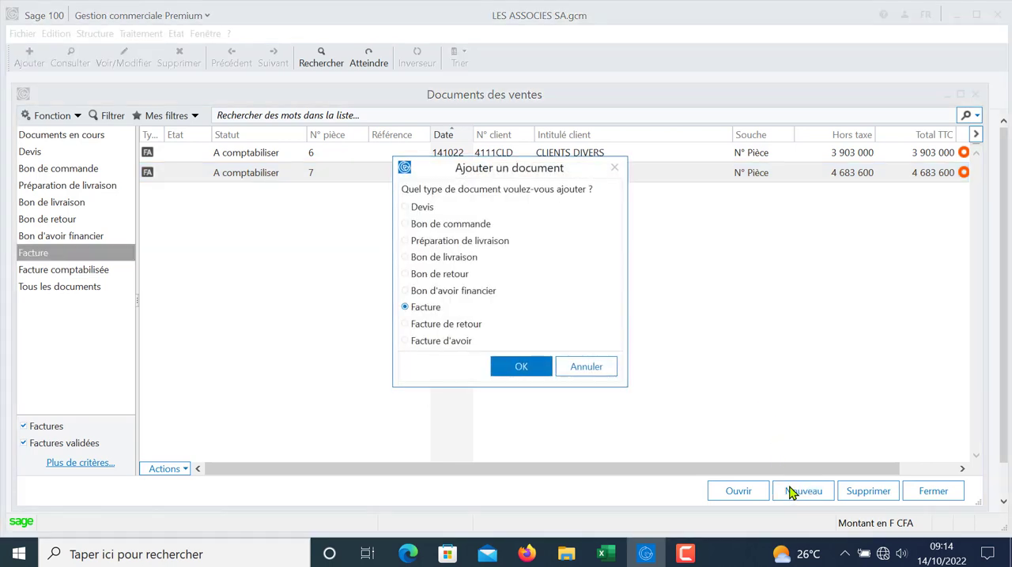
click(523, 368)
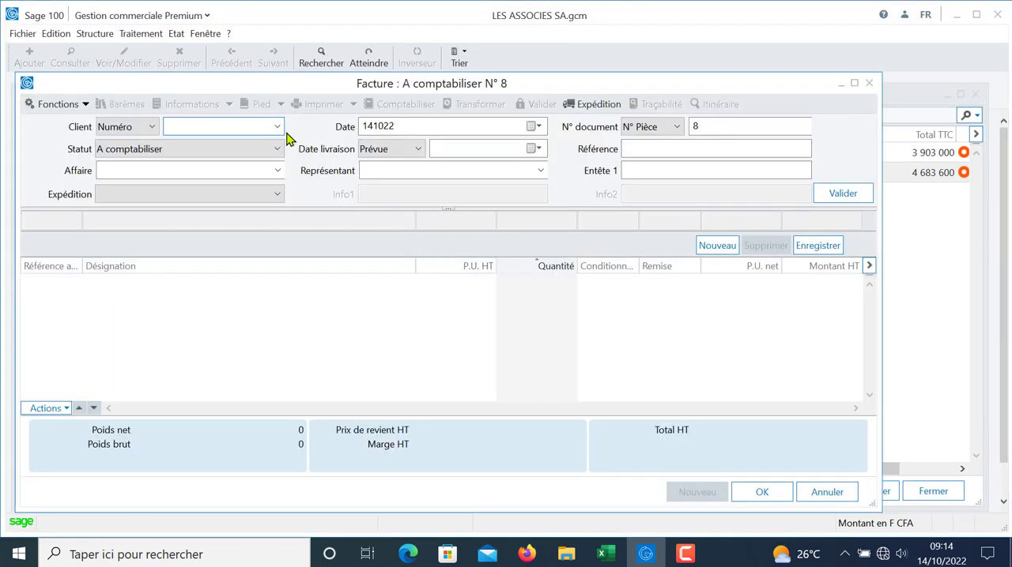
click(278, 126)
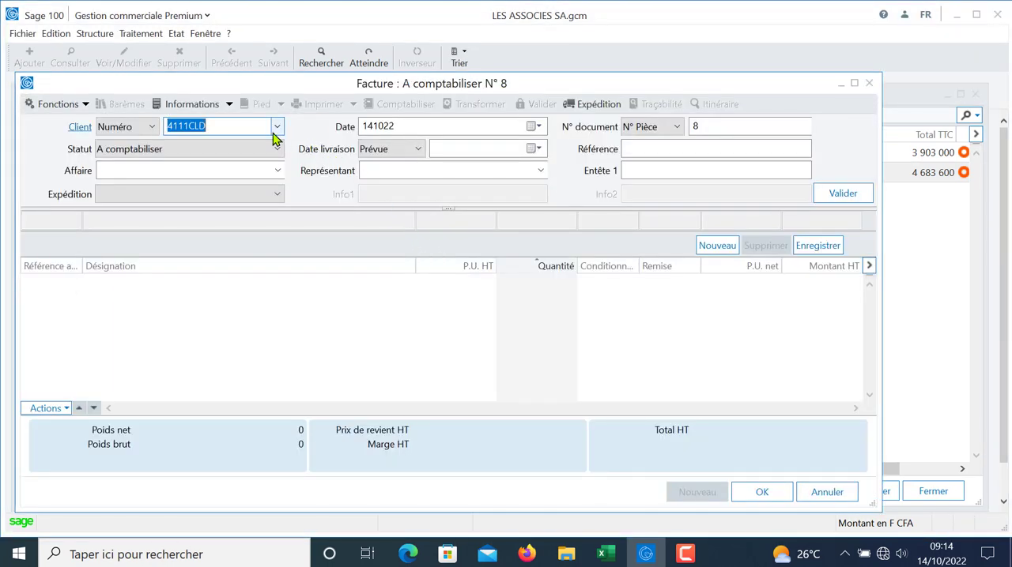
key(Tab)
key(Tab)
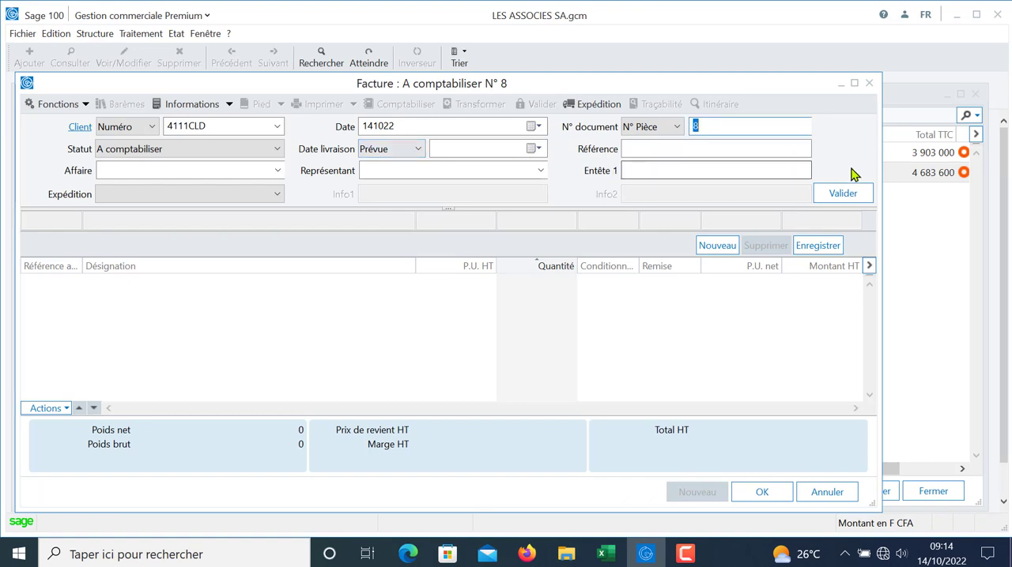
click(851, 201)
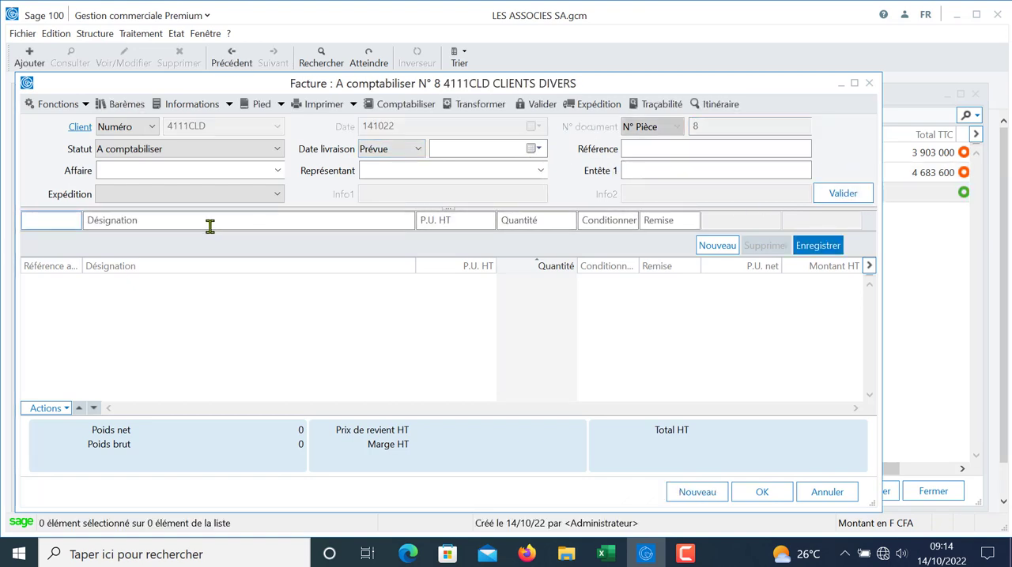
Step: Add a line for article IMP02 IMPRIMANTE CANON with quantity 8, accept the minimum stock alert and save the invoice
text(IM)
key(Tab)
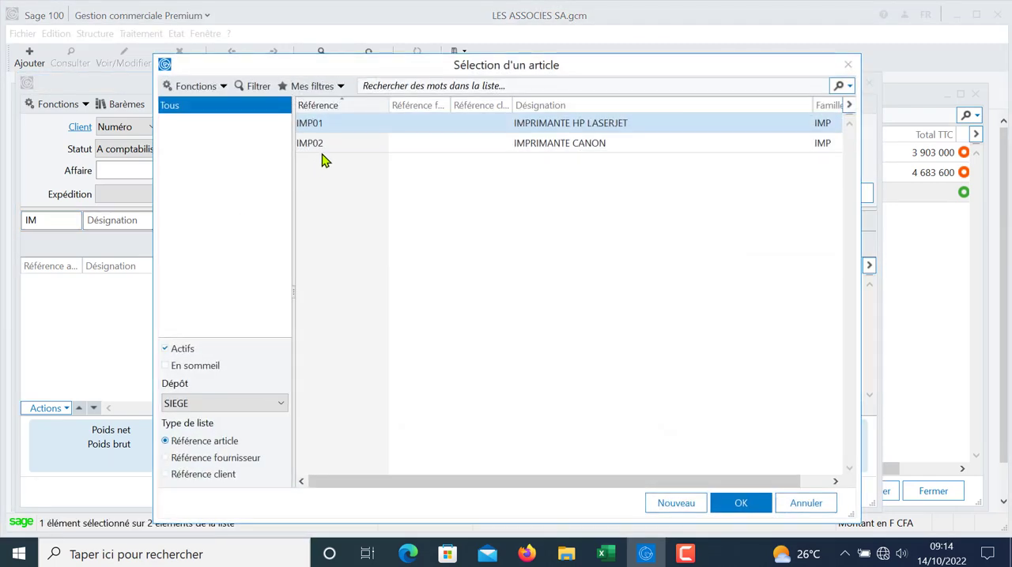
double_click(332, 147)
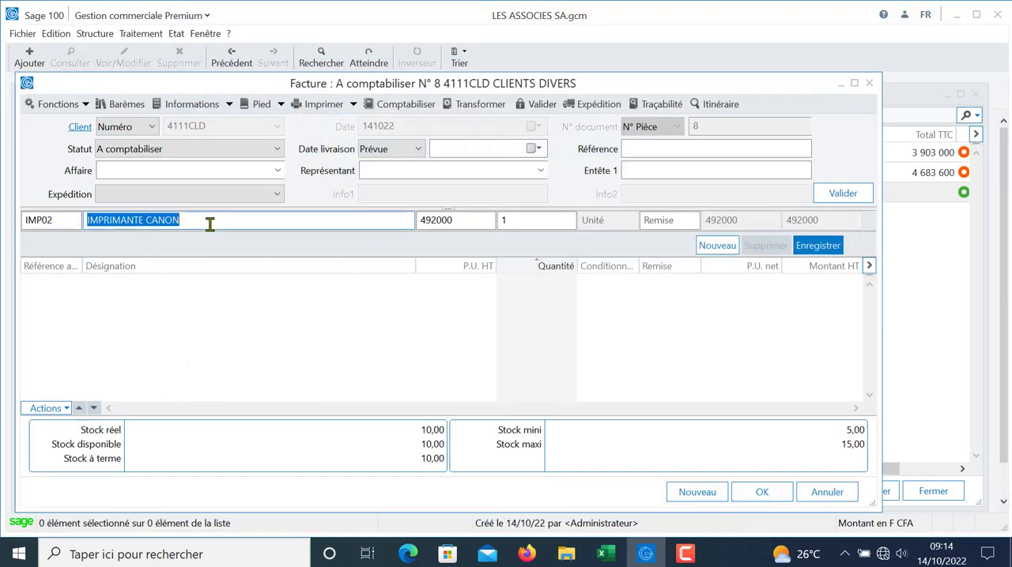
key(Tab)
key(Tab)
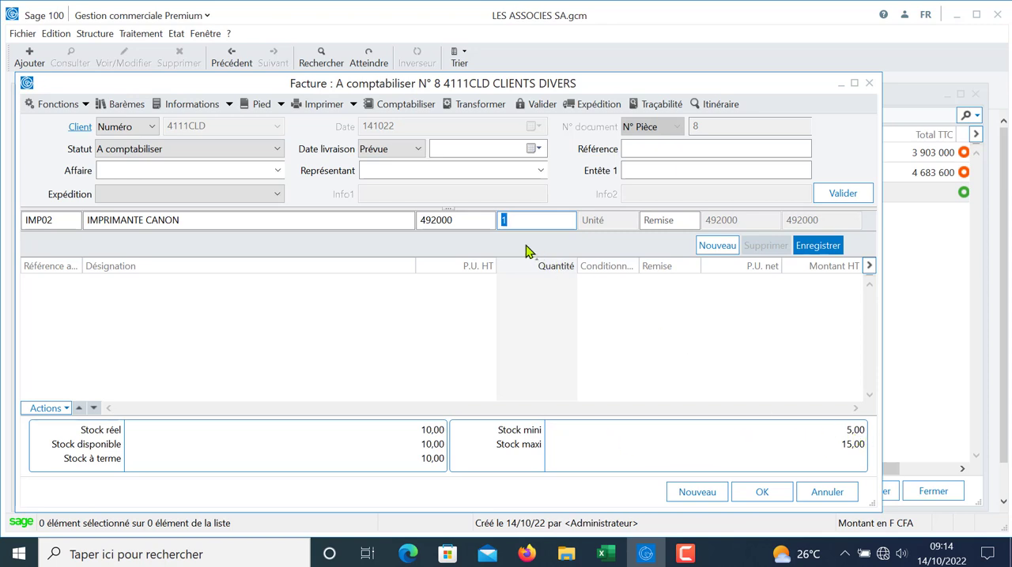
key(Return)
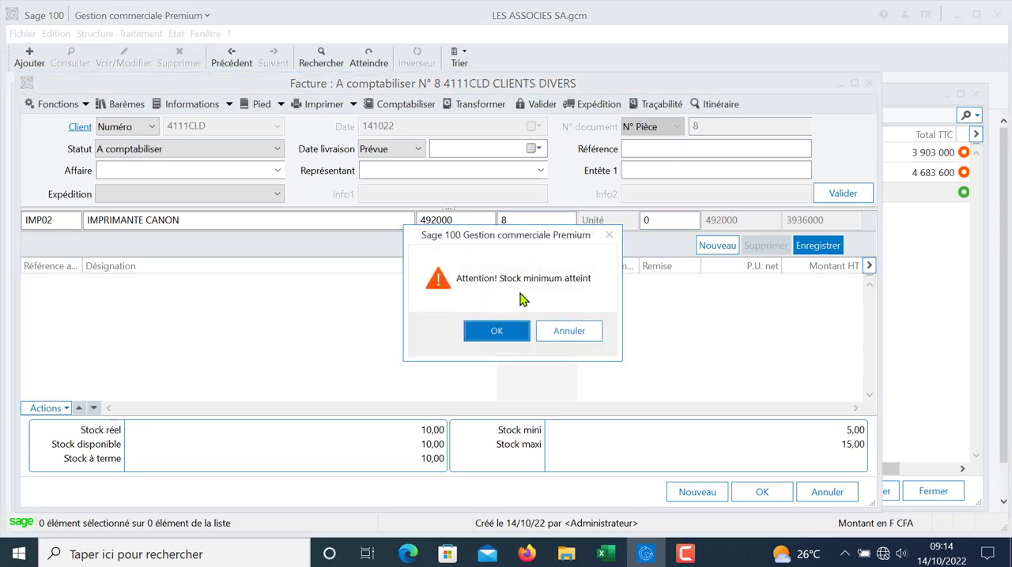
click(496, 333)
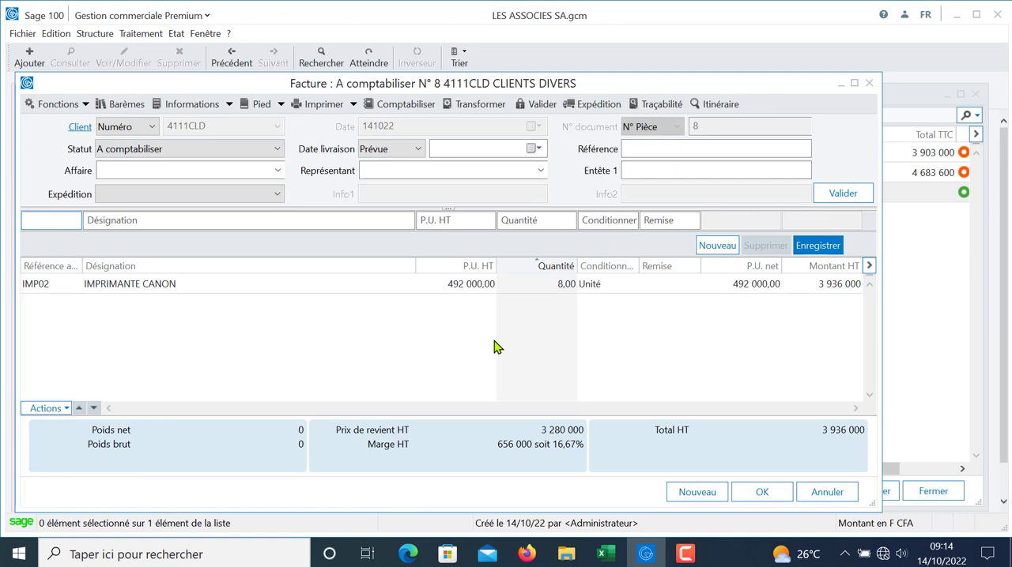
click(755, 492)
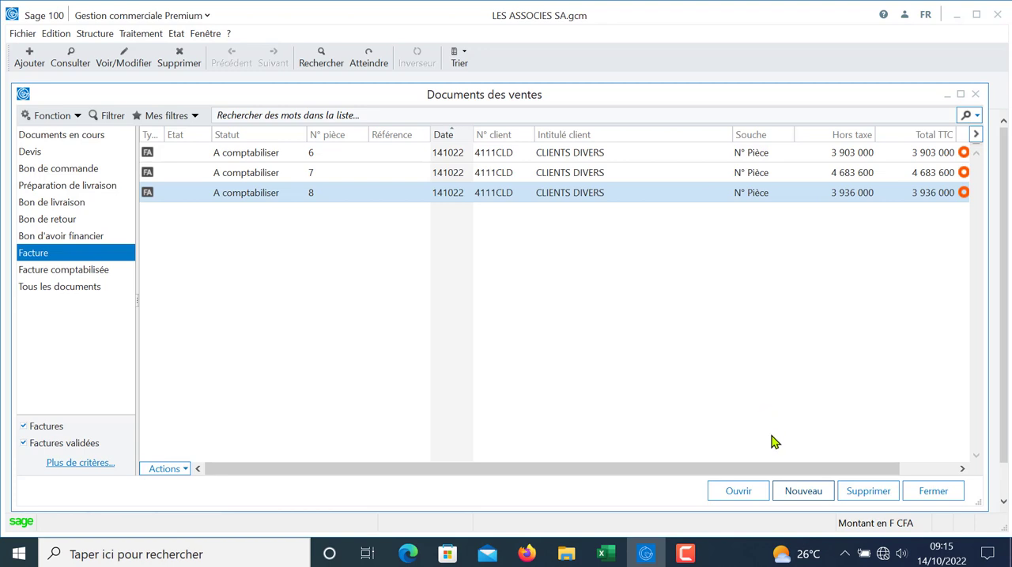
Step: Reopen the third invoice and try to set the quantity of its IMP02 line to 11, cancelling the stock unavailability dialog
click(793, 492)
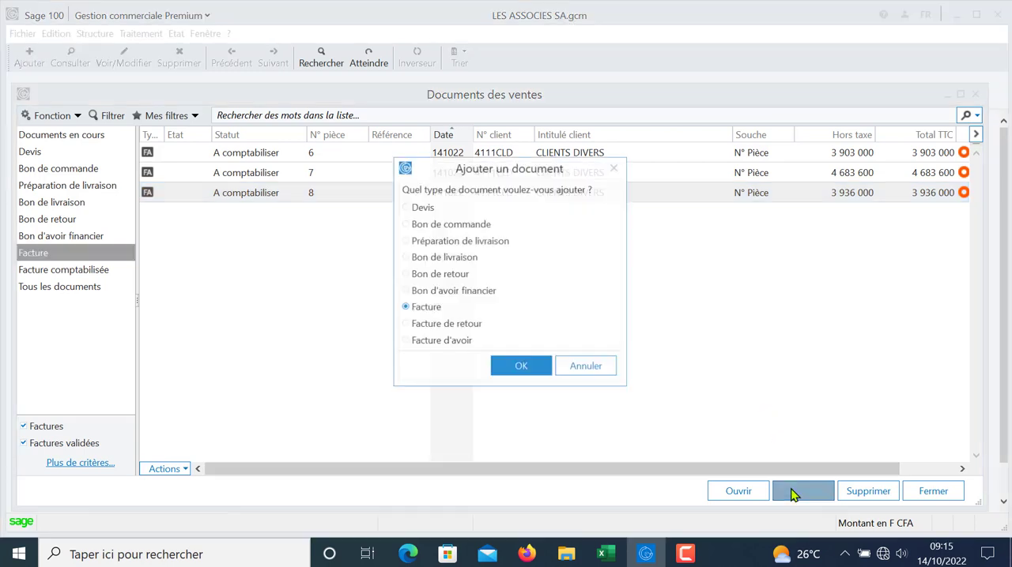
click(585, 366)
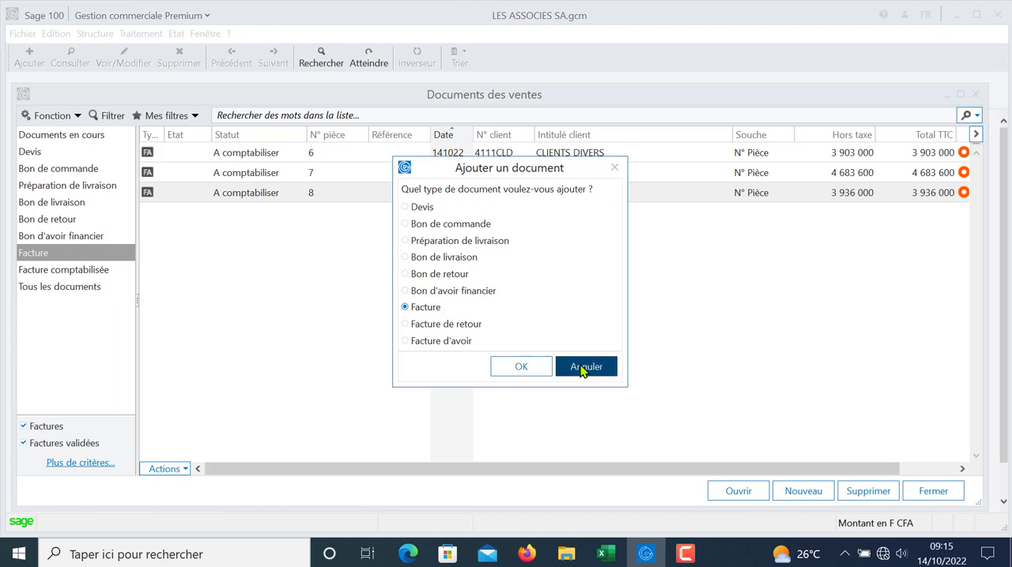
double_click(245, 196)
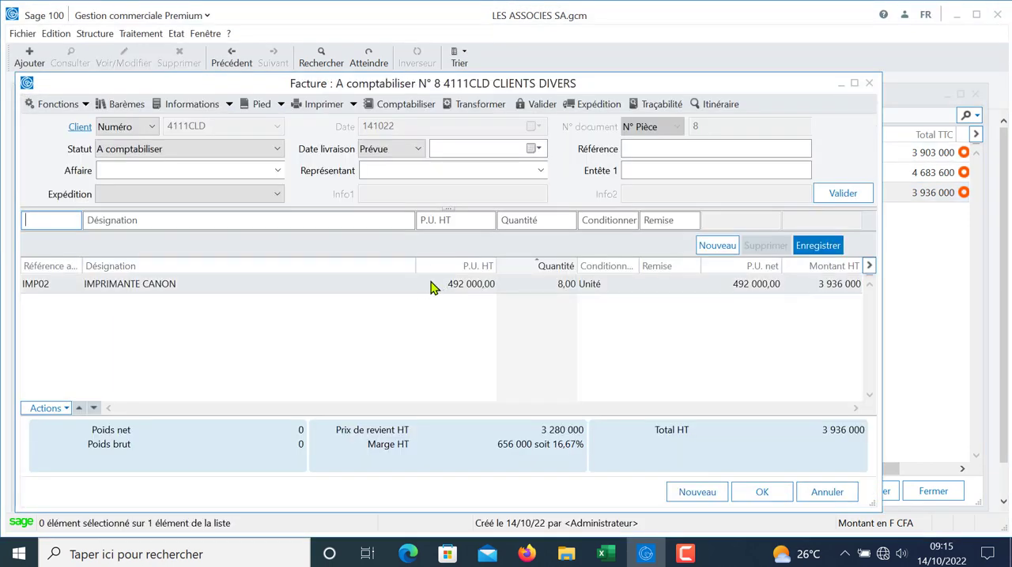
click(431, 286)
click(523, 219)
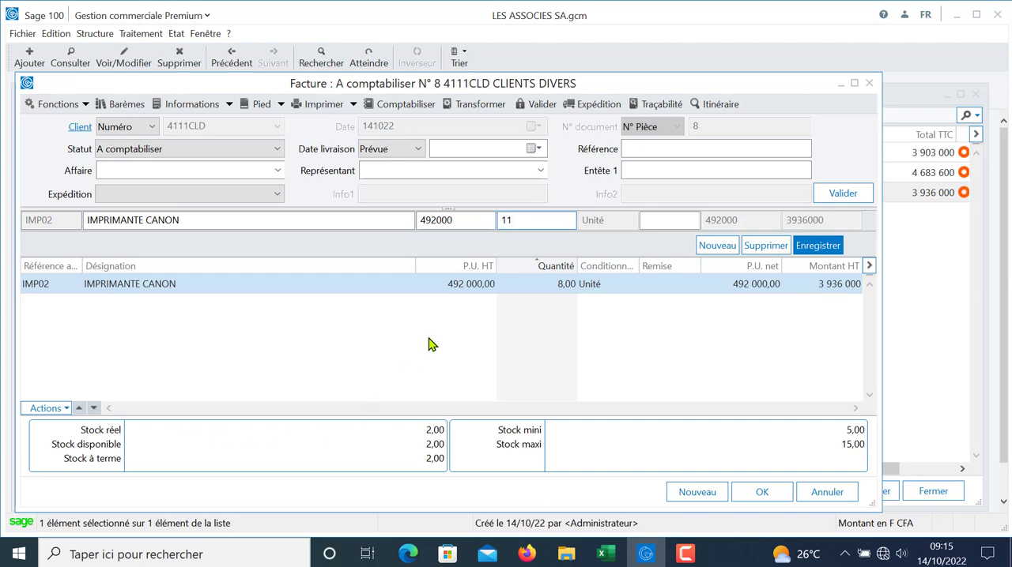
key(Return)
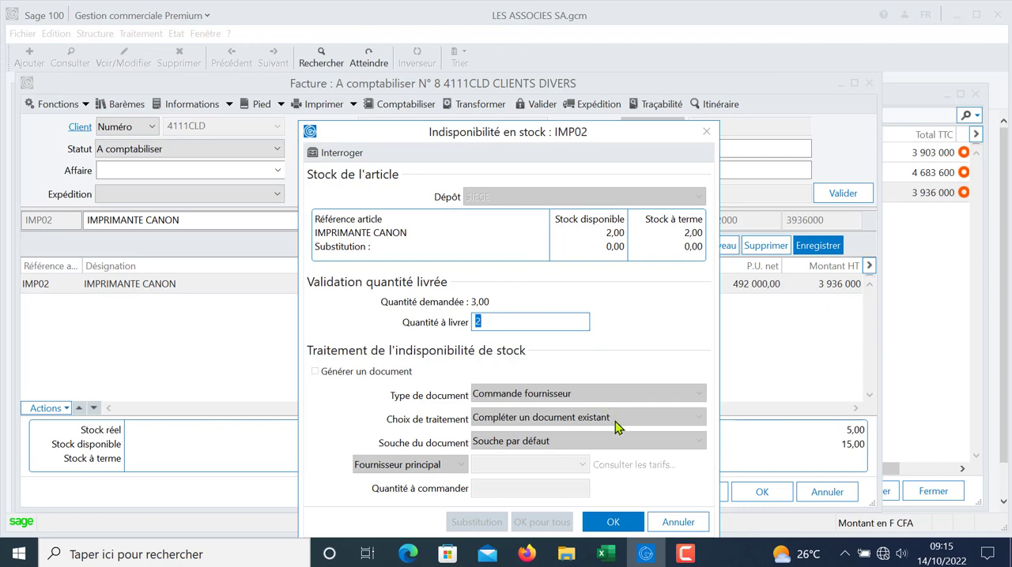
click(672, 522)
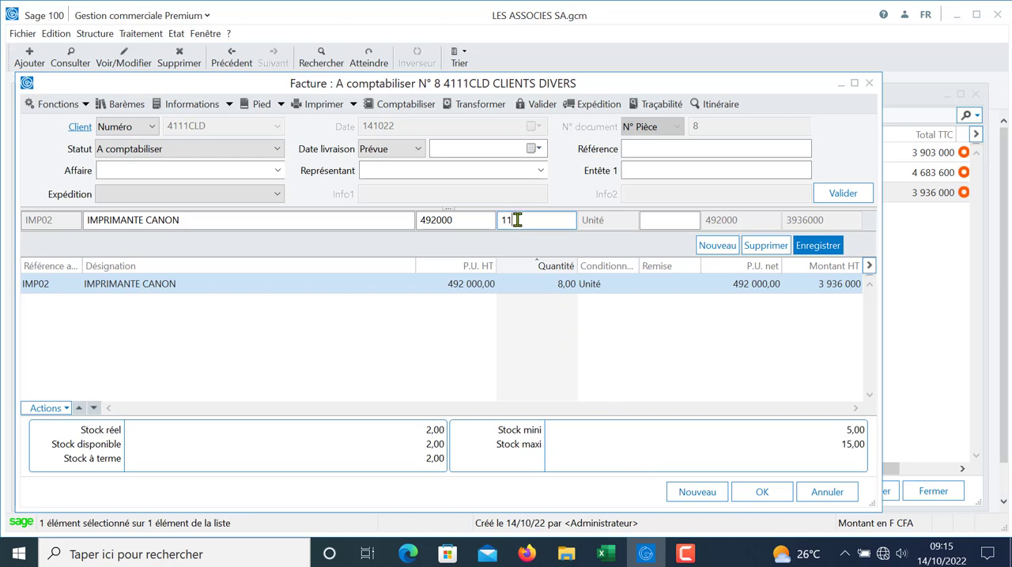
Step: Cancel the pending edit of the third invoice and close the sales documents list
double_click(516, 220)
click(823, 492)
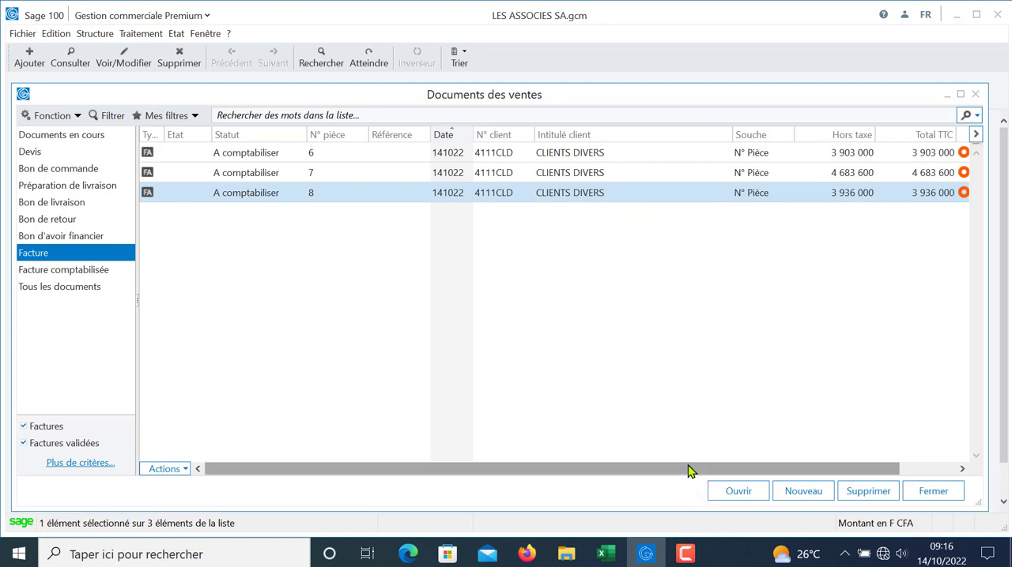
click(975, 94)
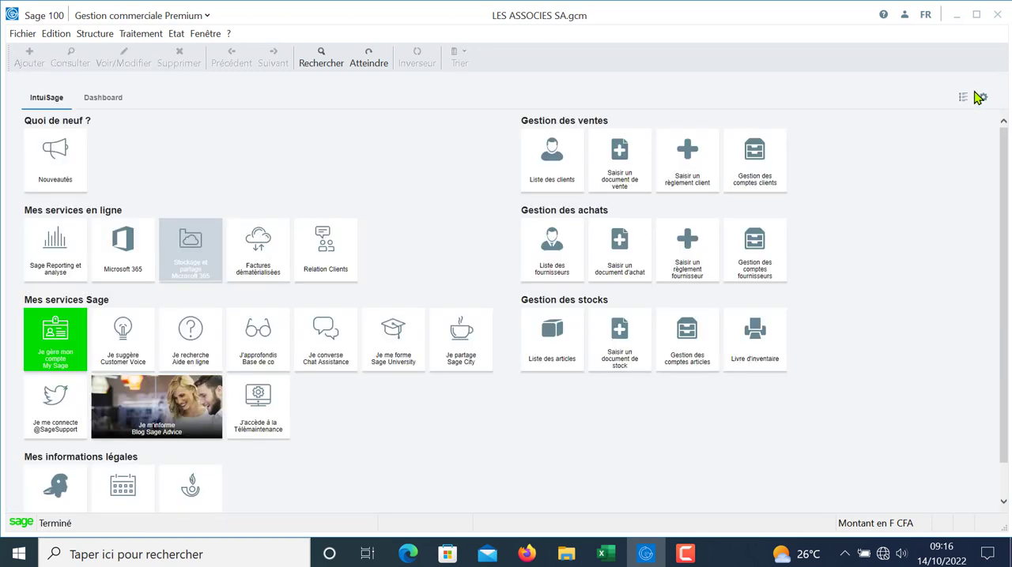